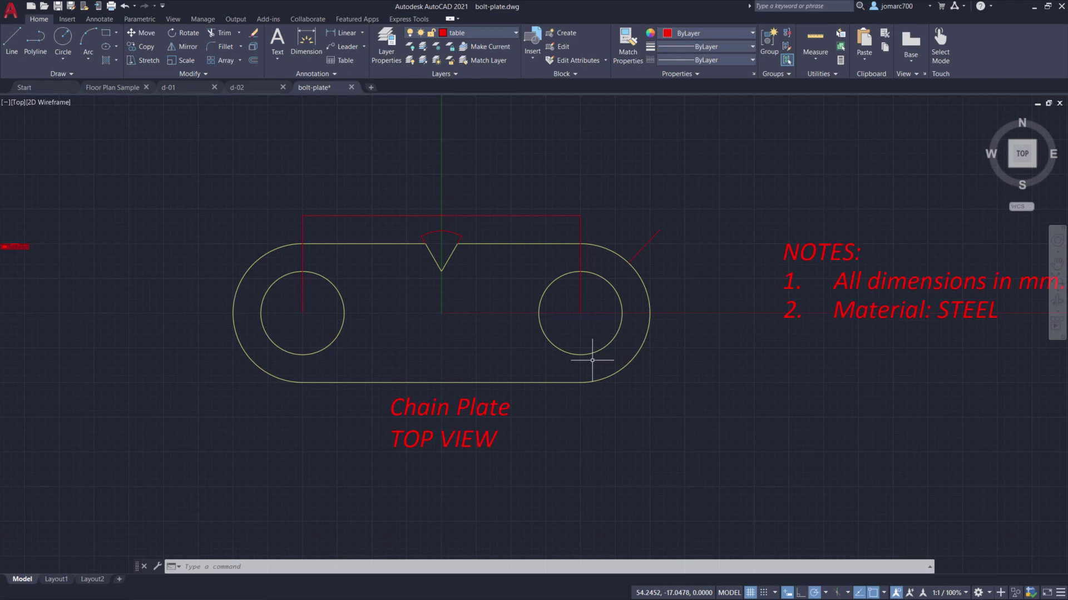
Step: Create two new layers named titleblock and titletext
middle_click(592, 360)
left_click(389, 48)
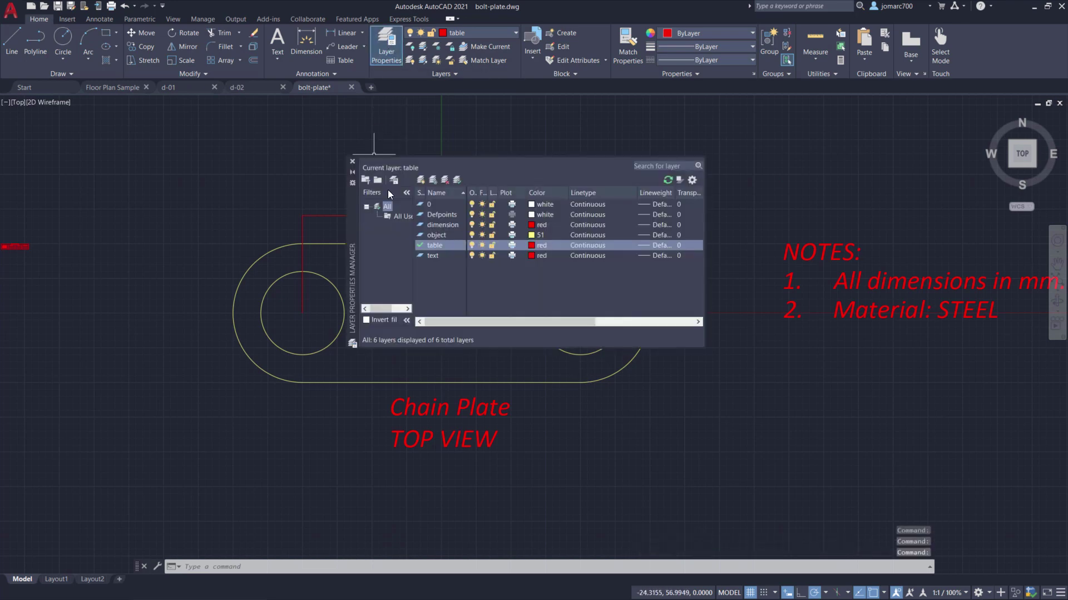
left_click(420, 182)
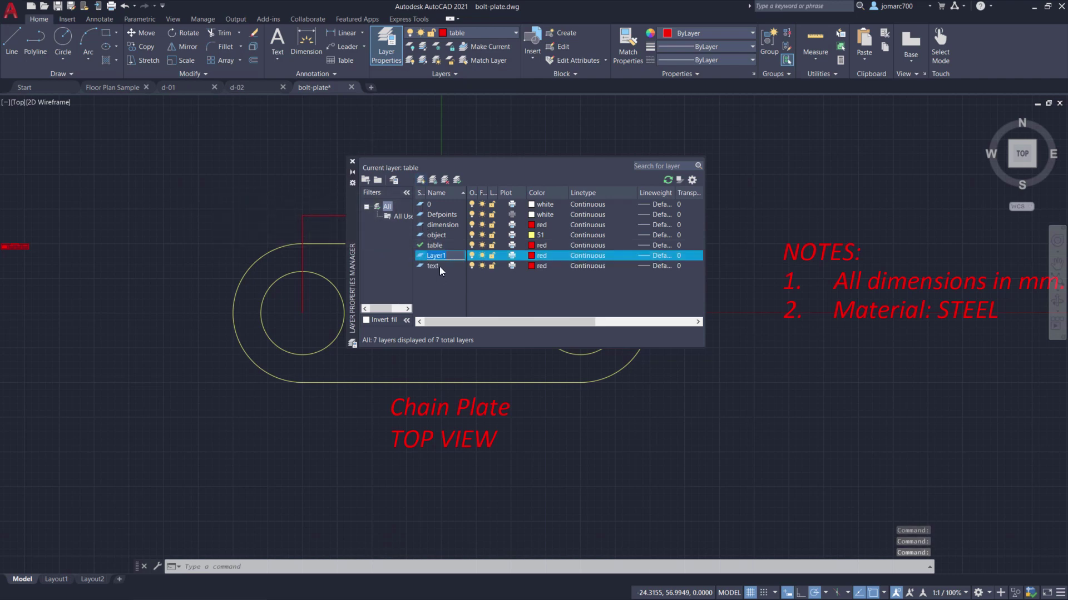
type("titleblock")
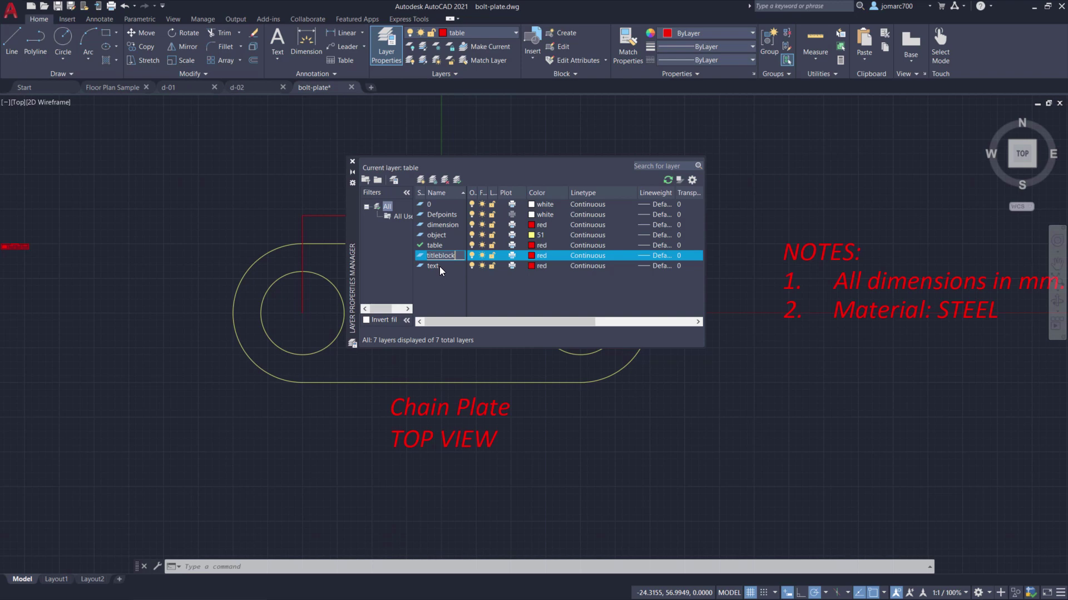
key("Return")
key("alt+n")
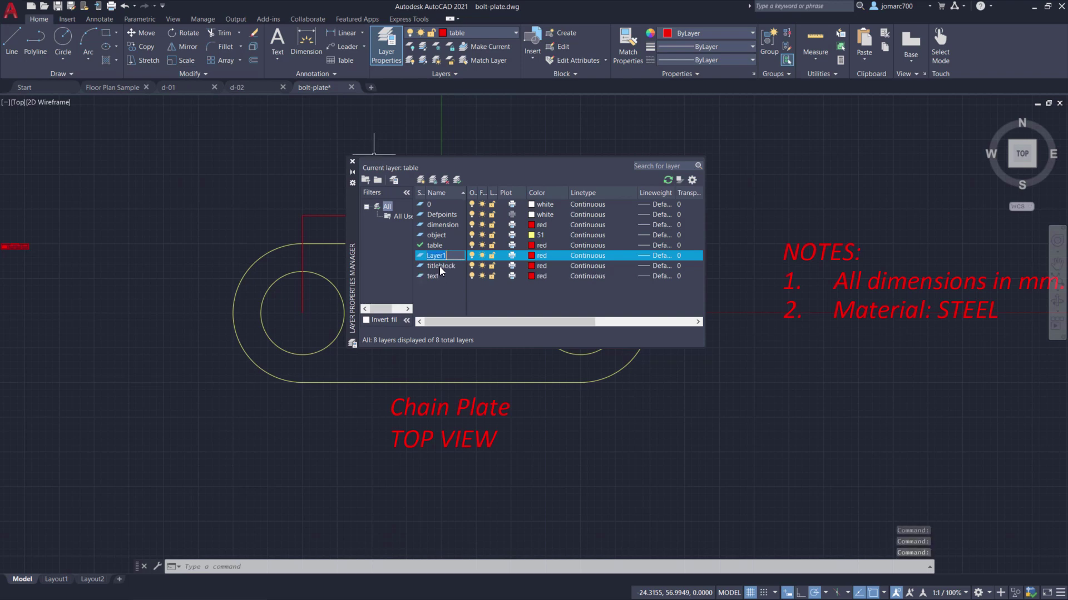
type("titletext")
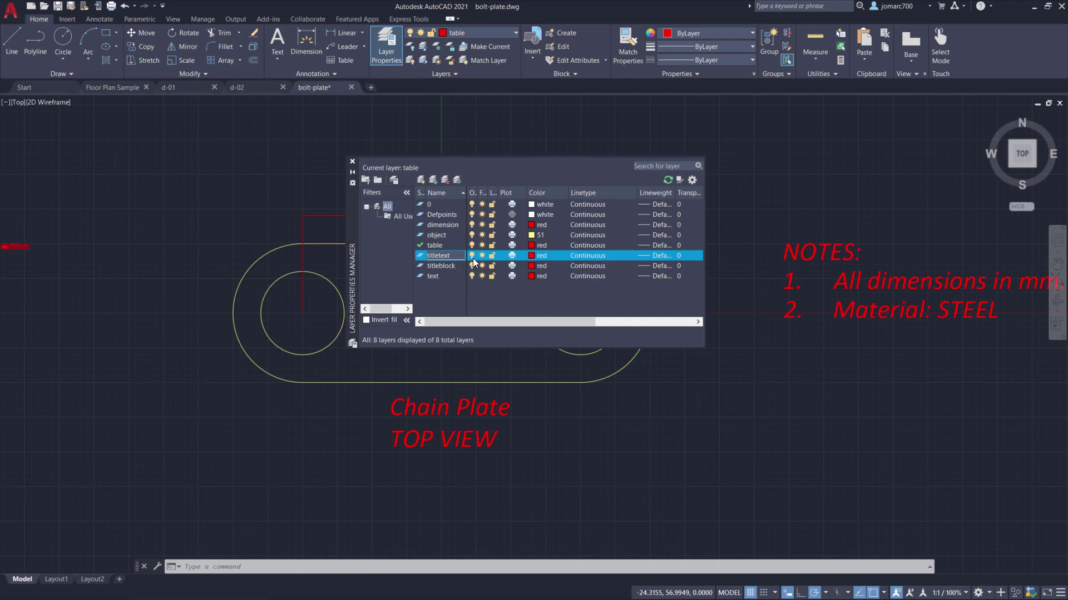
Step: Set the colour of the titletext and titleblock layers to orange index colour 30
left_click(532, 254)
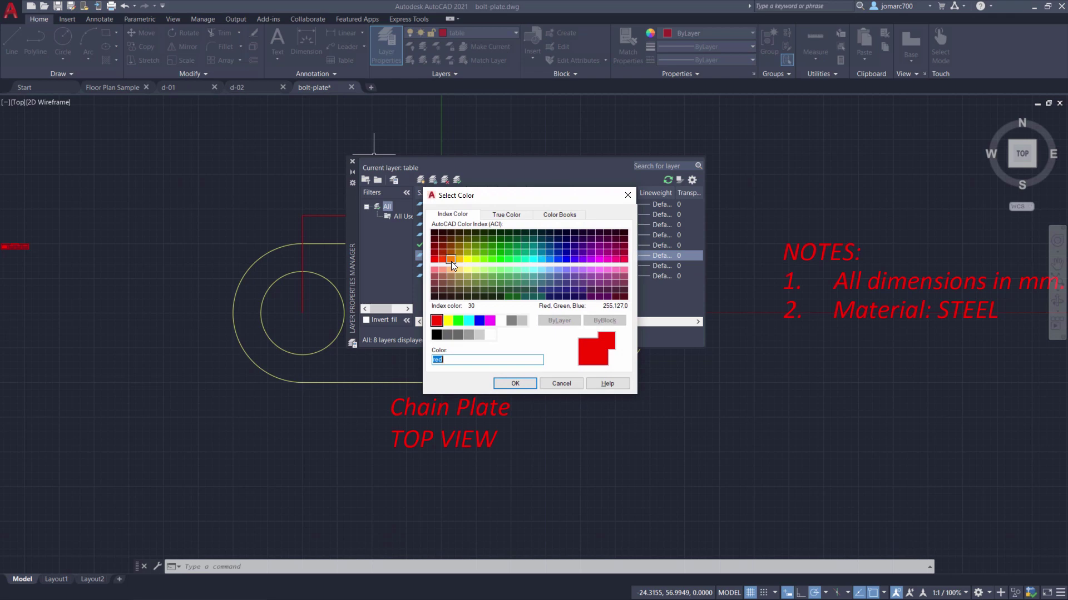
left_click(452, 261)
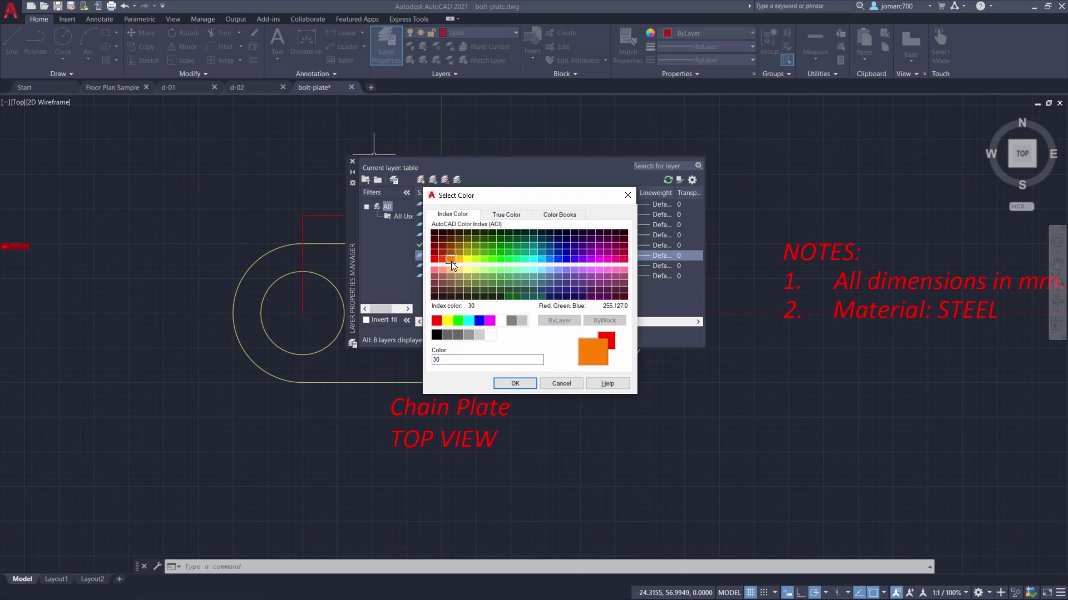
left_click(511, 384)
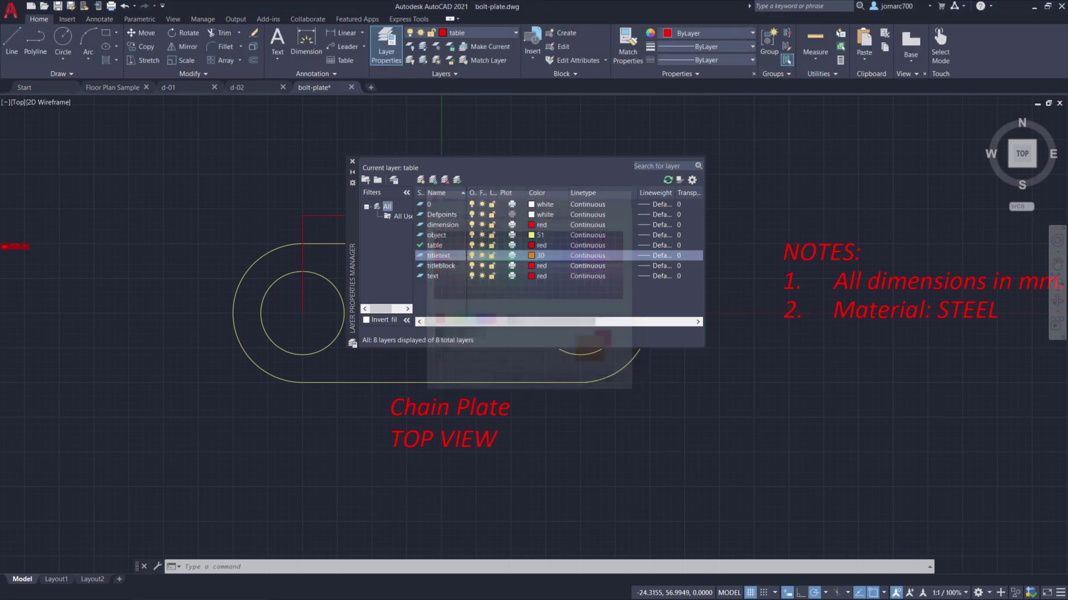
left_click(531, 267)
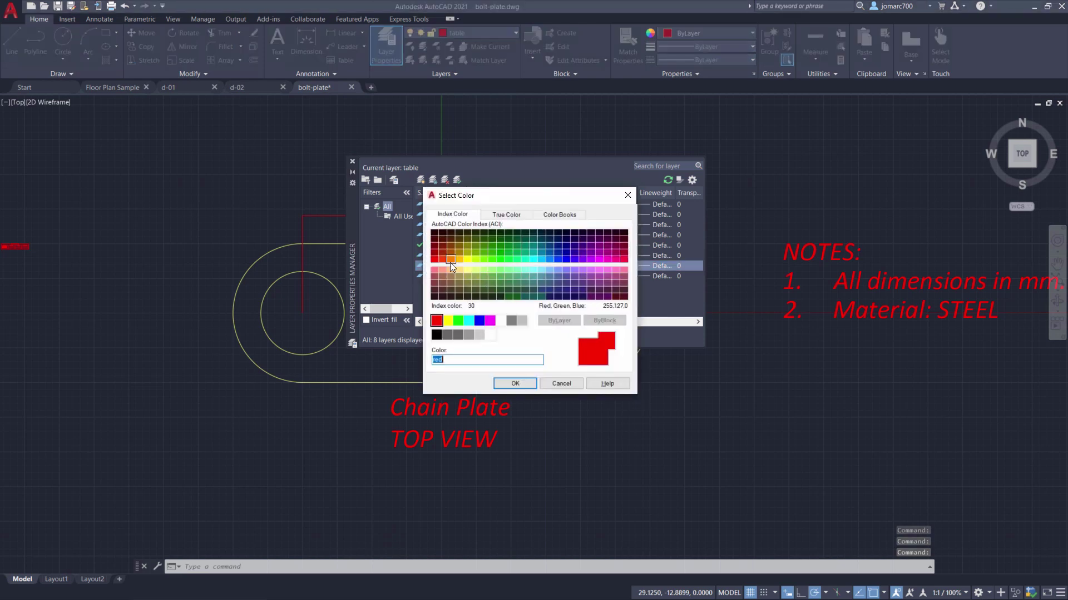
left_click(450, 260)
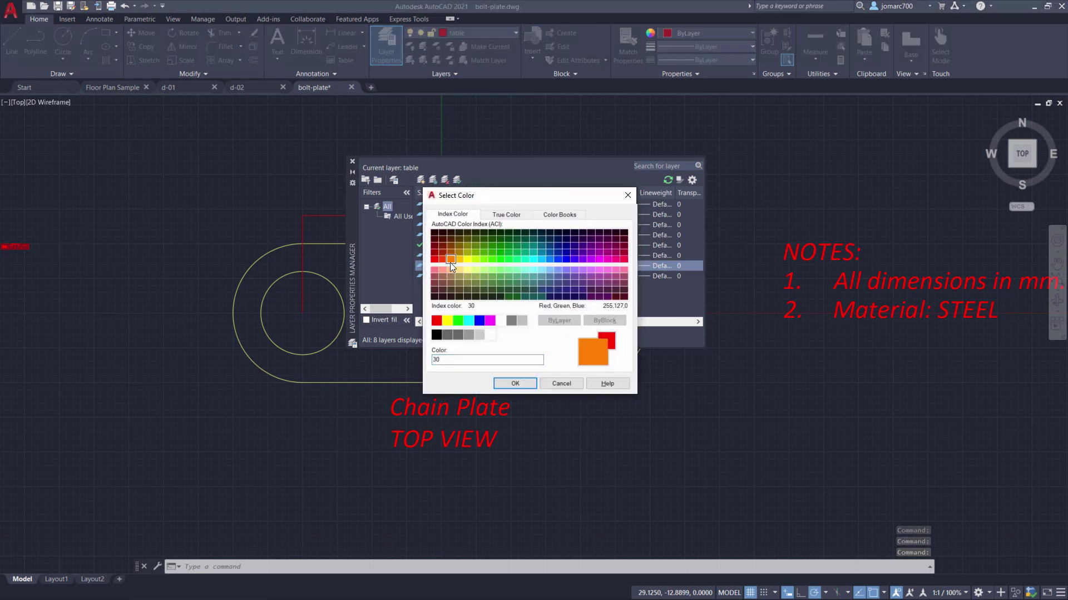
left_click(530, 382)
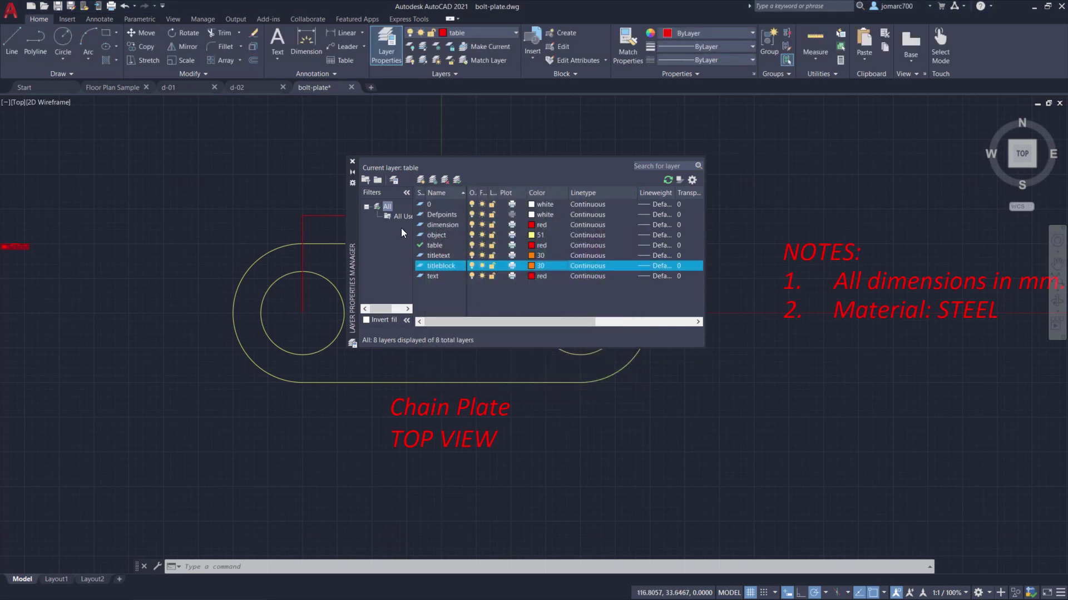
left_click(352, 162)
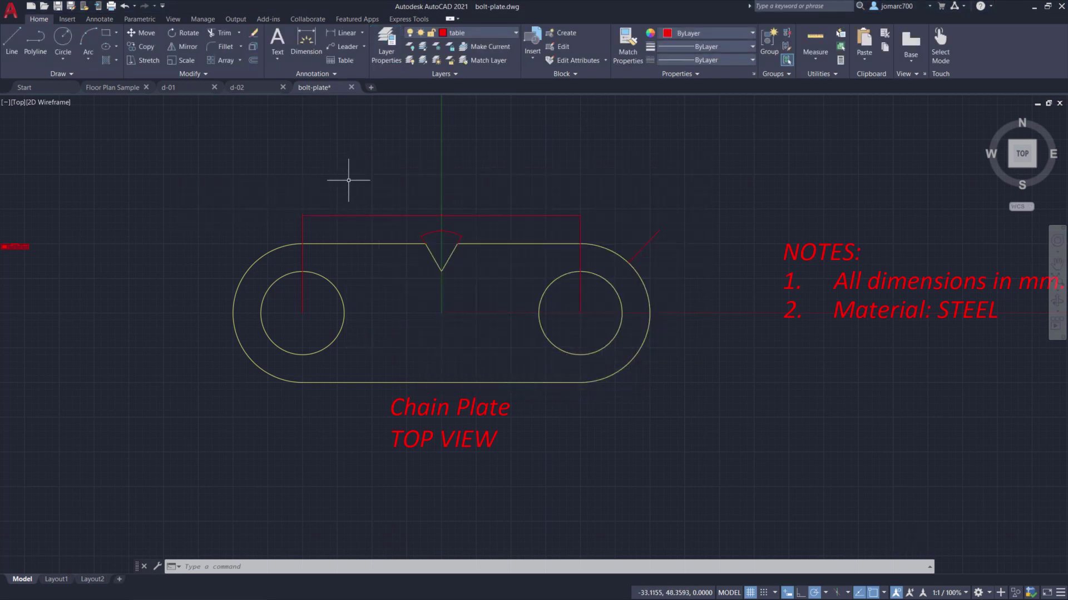
Step: Draw a 420 by 297 rectangle starting from a point in the empty area left of the chain plate
middle_click_drag(142, 197, 480, 185)
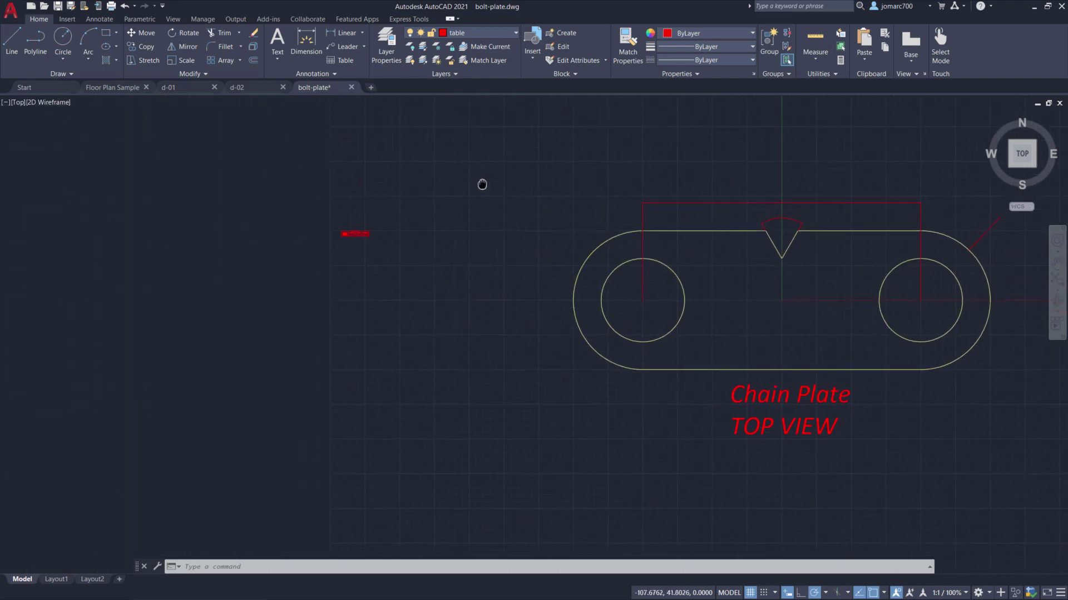
middle_click_drag(155, 193, 487, 203)
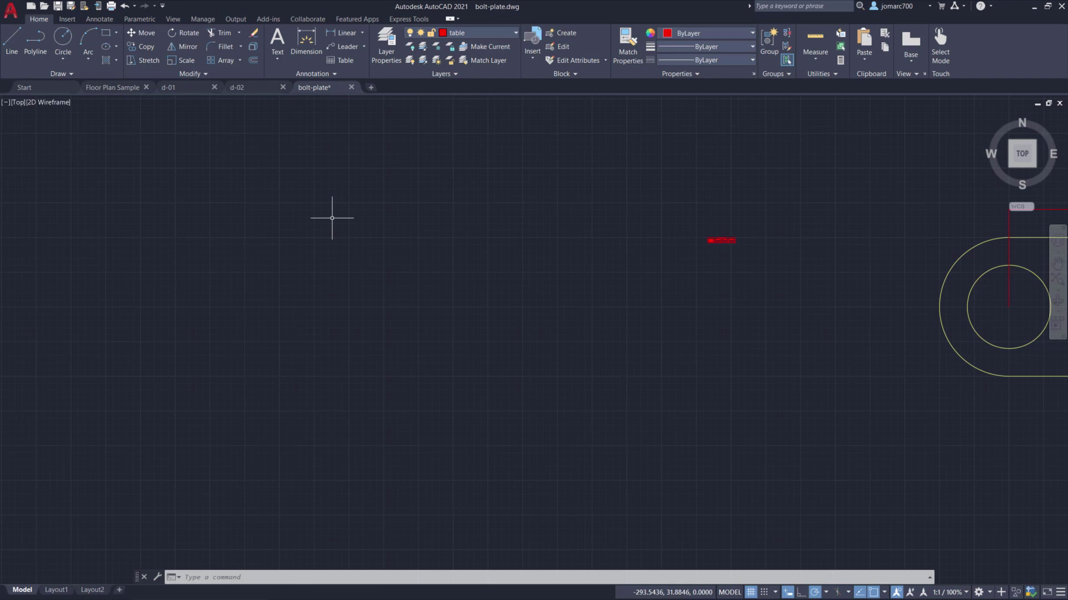
type("REC")
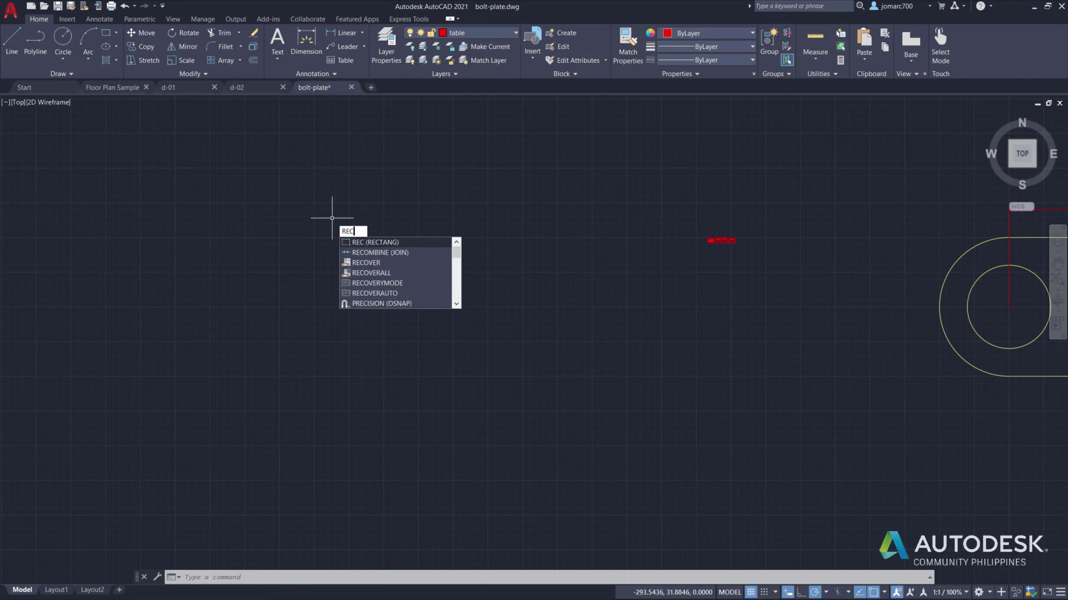
left_click(367, 246)
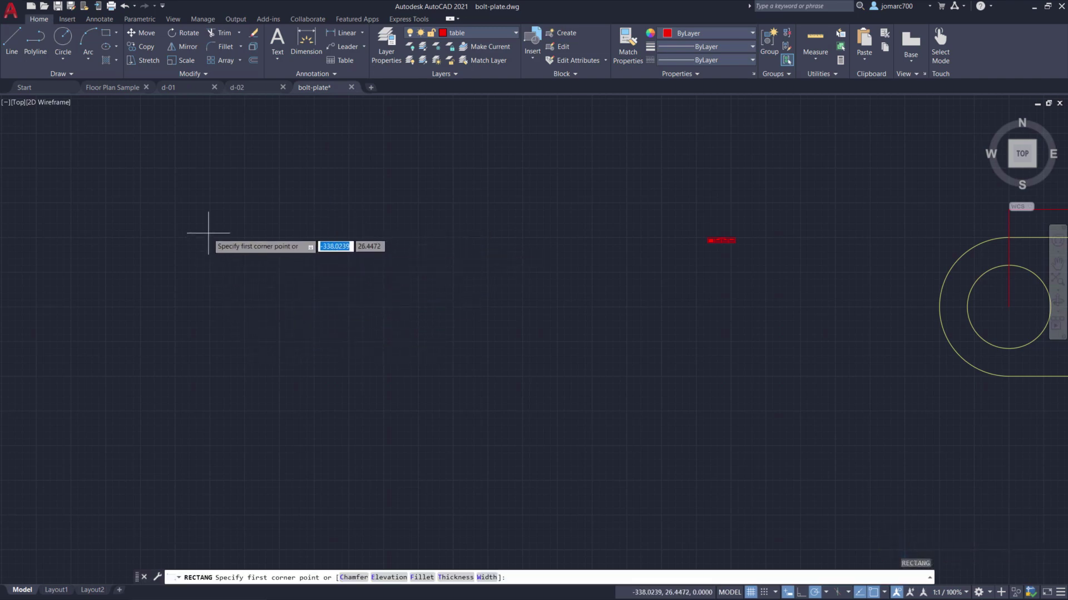
left_click(229, 205)
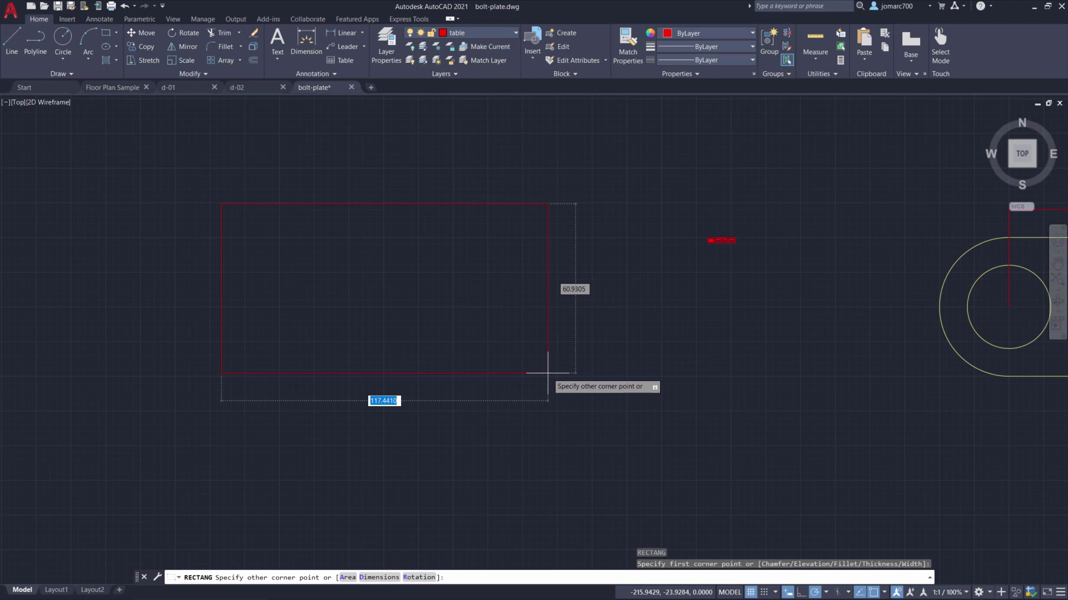
type("420")
key("Tab")
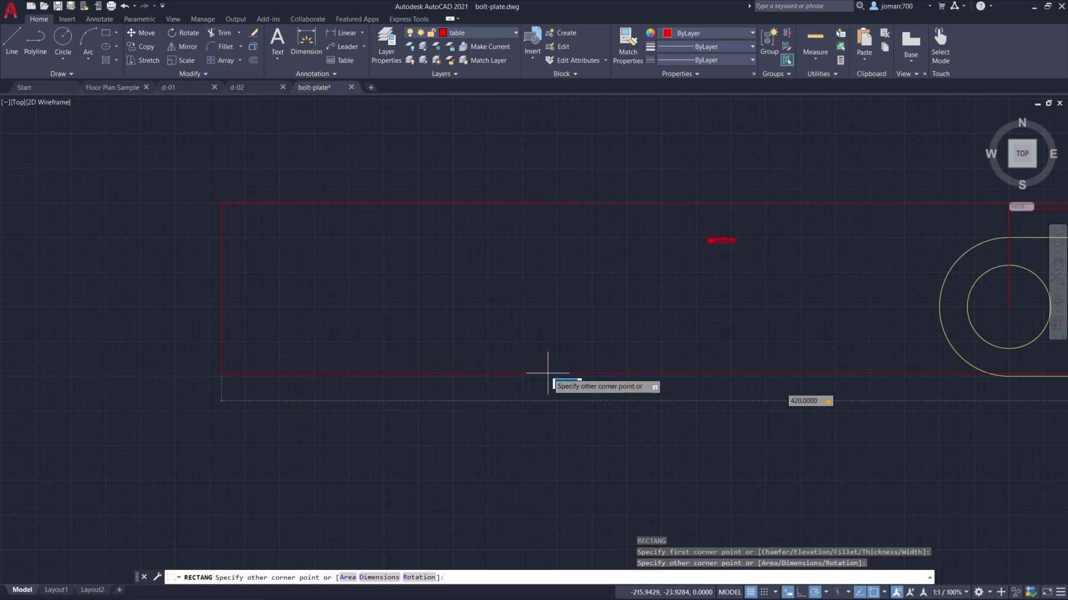
type("297")
key("Return")
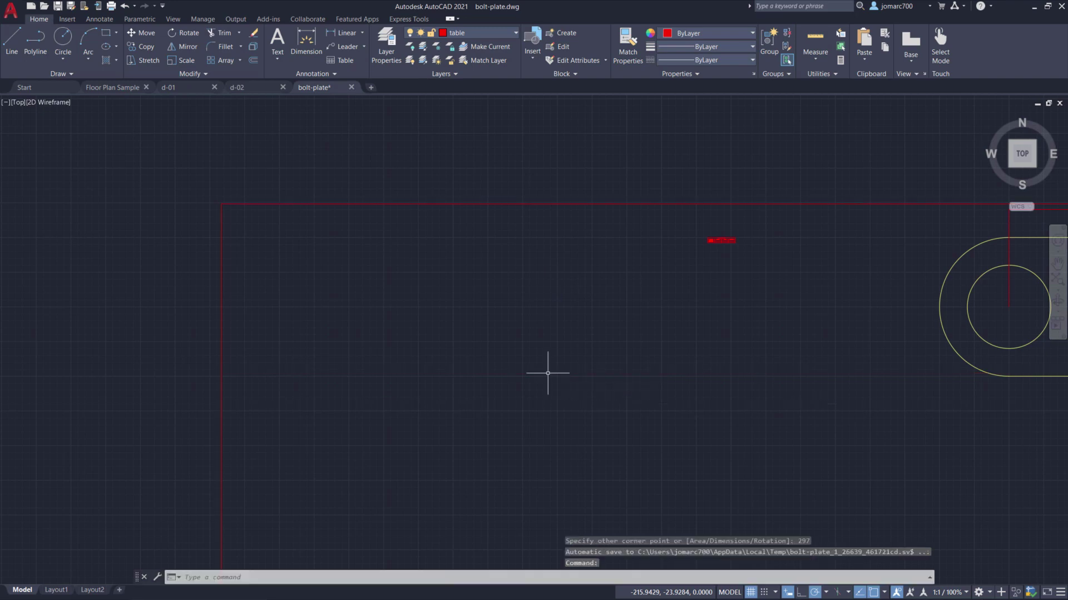
Step: Move the 420 by 297 rectangle left and slightly up, clear of the chain plate and the small table
scroll(548, 373, "down", 5)
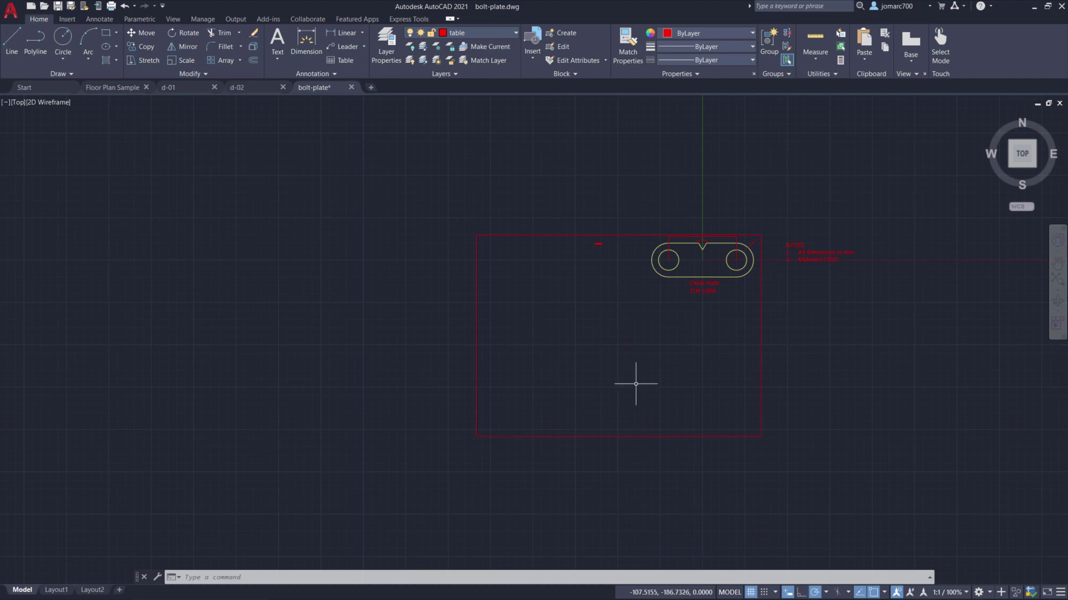
left_click(795, 441)
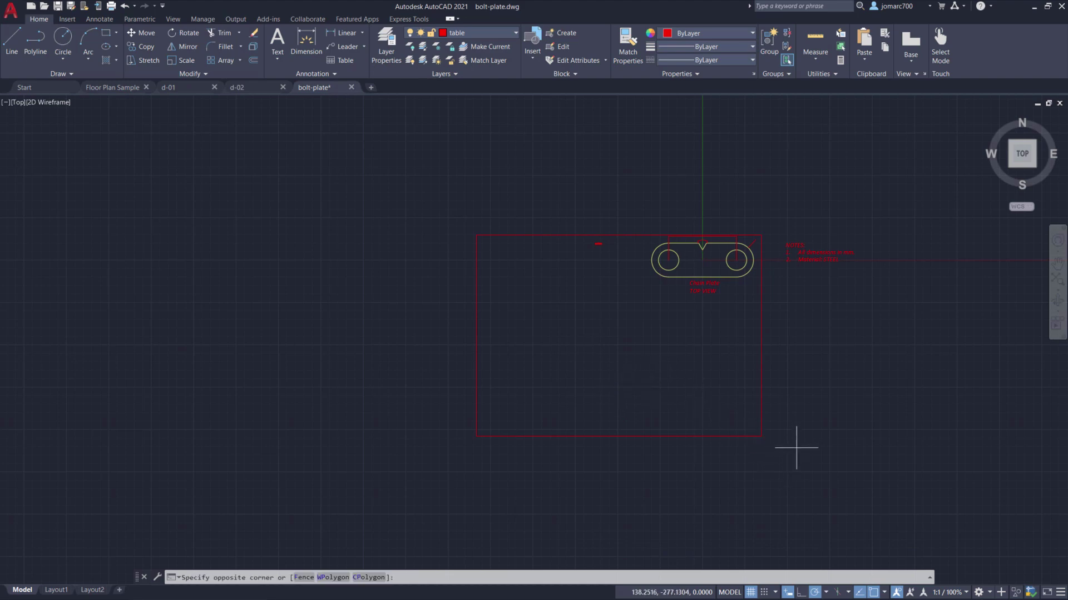
left_click(705, 399)
type("m")
key("Return")
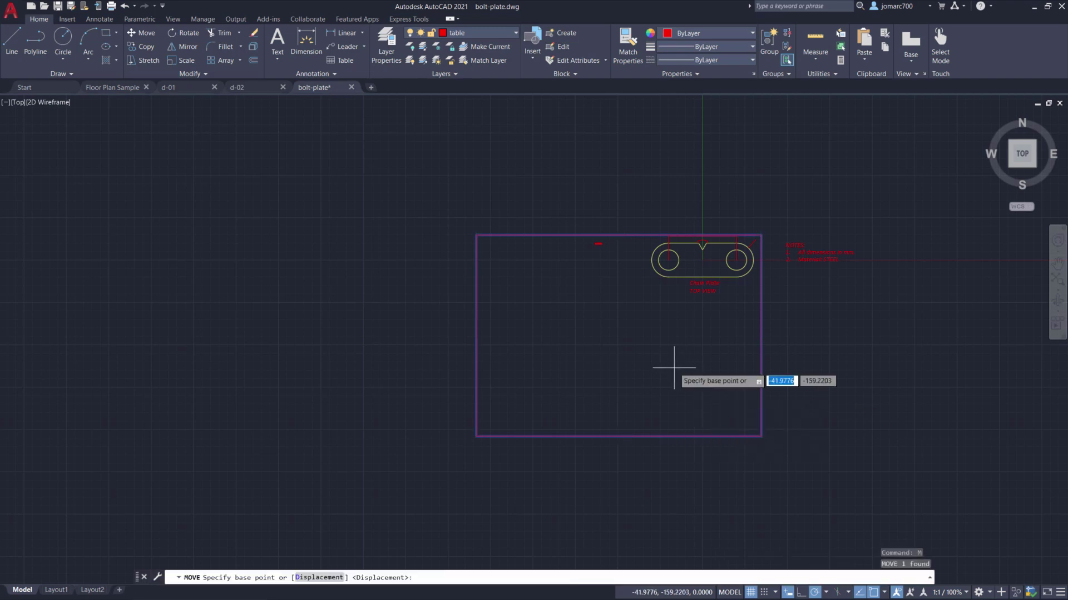
left_click(636, 335)
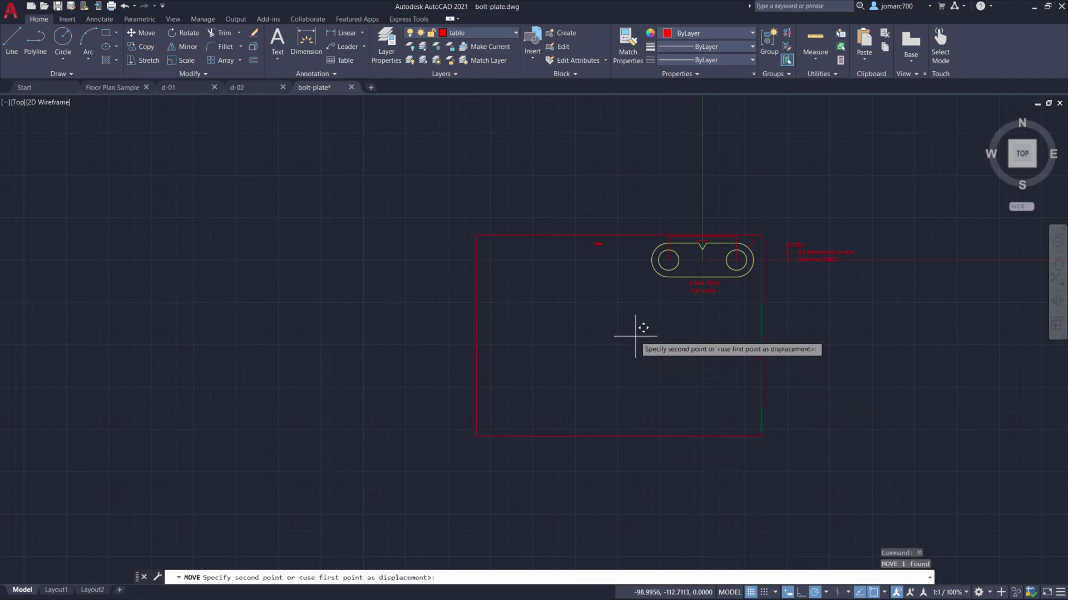
left_click(455, 303)
Step: Assign the sheet rectangle to the titleblock layer
scroll(421, 278, "up", 2)
middle_click_drag(419, 277, 561, 289)
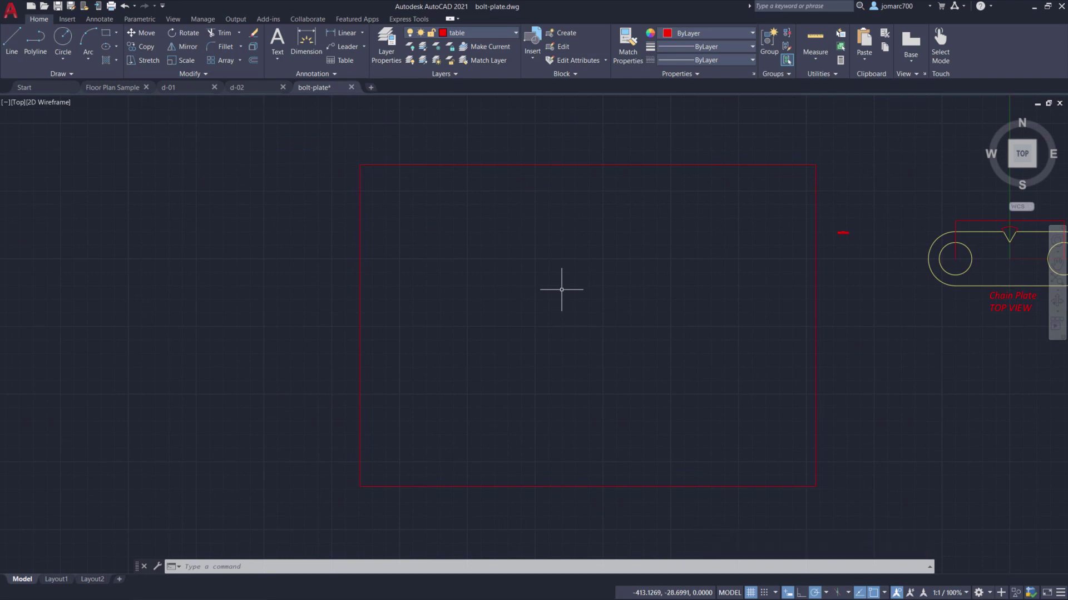
left_click(584, 202)
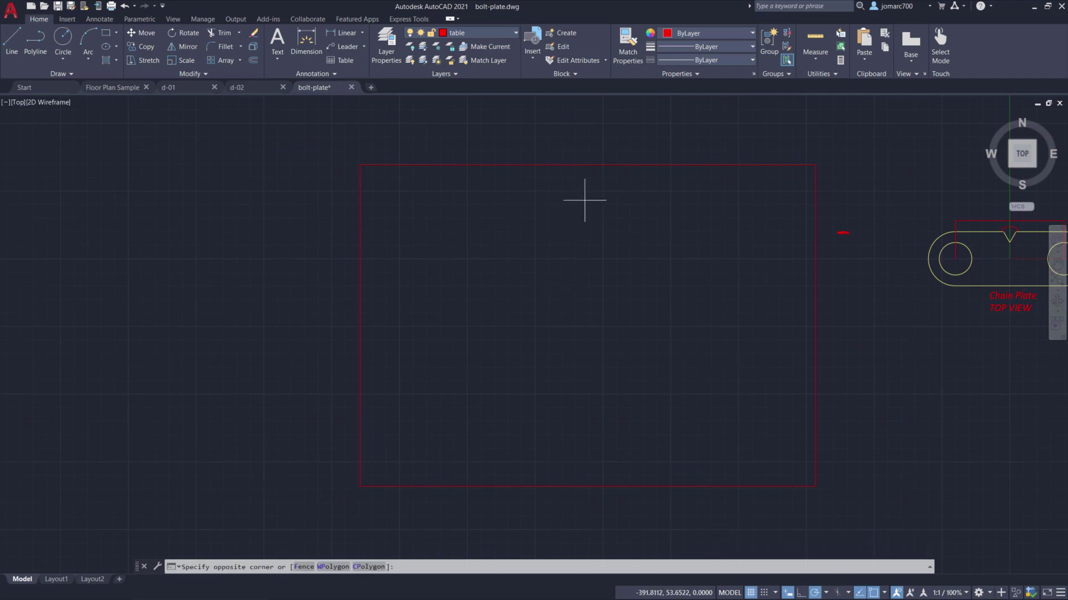
left_click(537, 152)
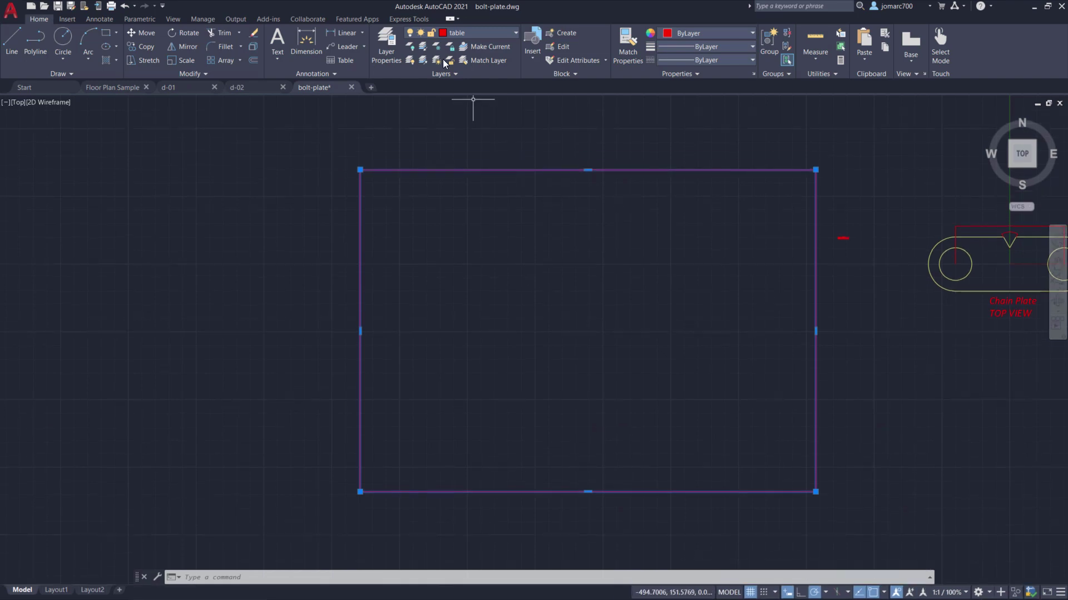
left_click(466, 33)
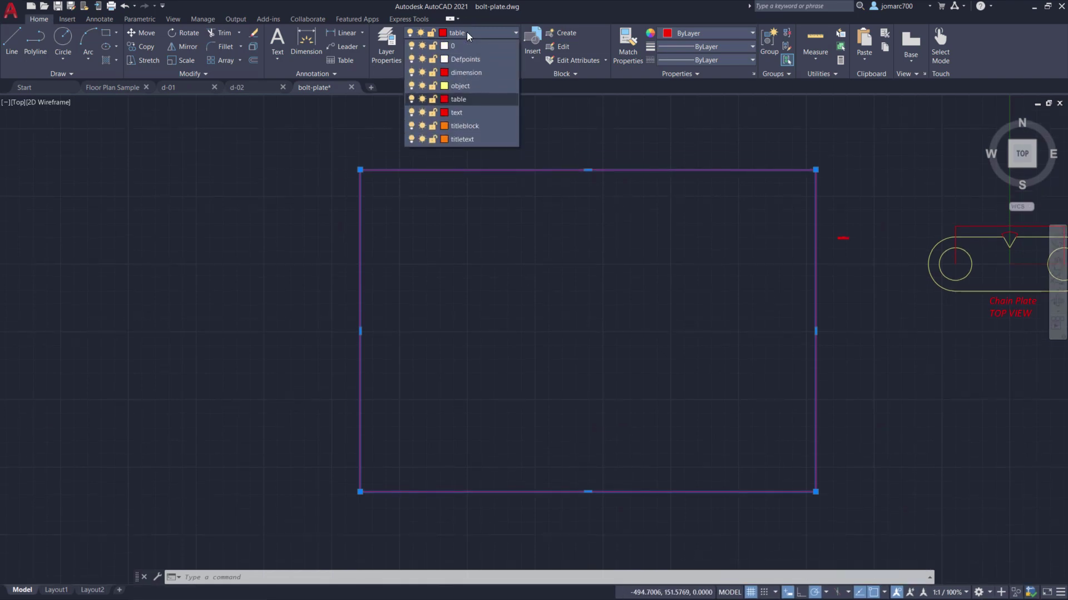
left_click(480, 126)
key("Escape")
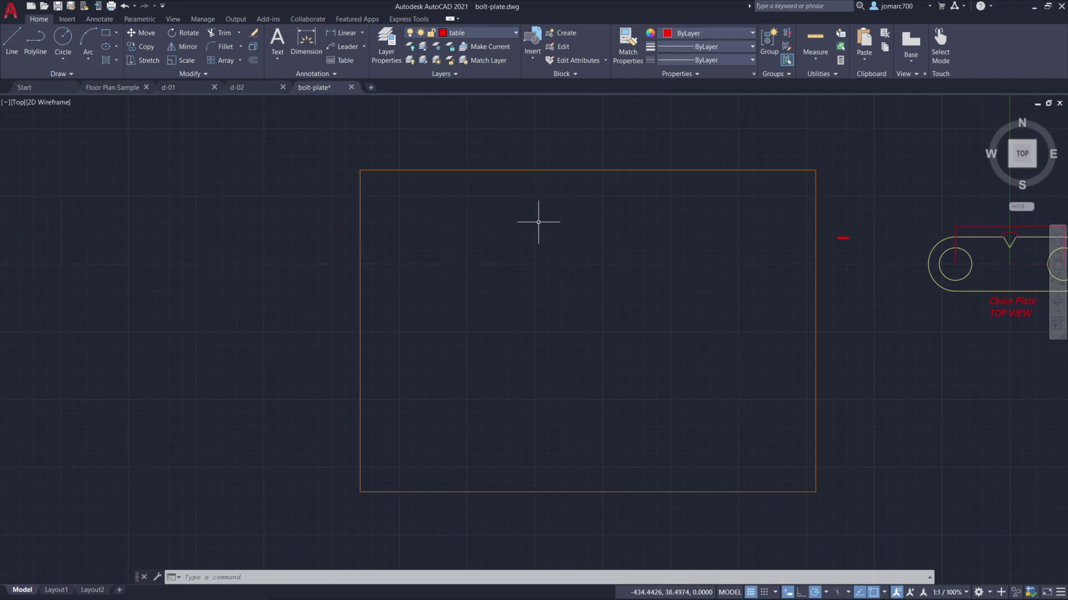
Step: Offset the sheet rectangle inward by 15 to form an inner border
left_click(253, 61)
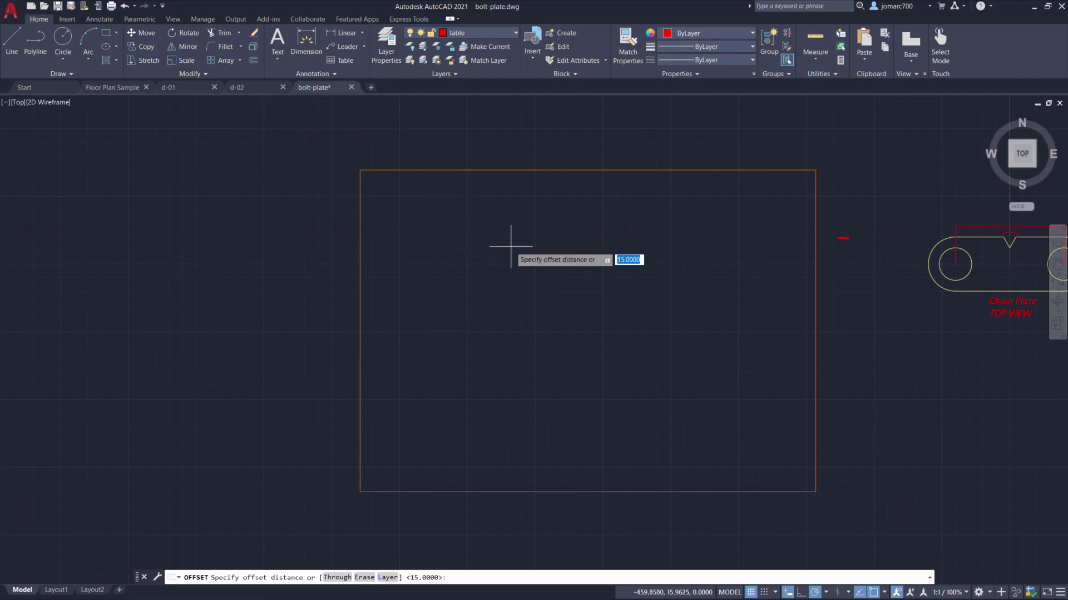
type("15")
key("Return")
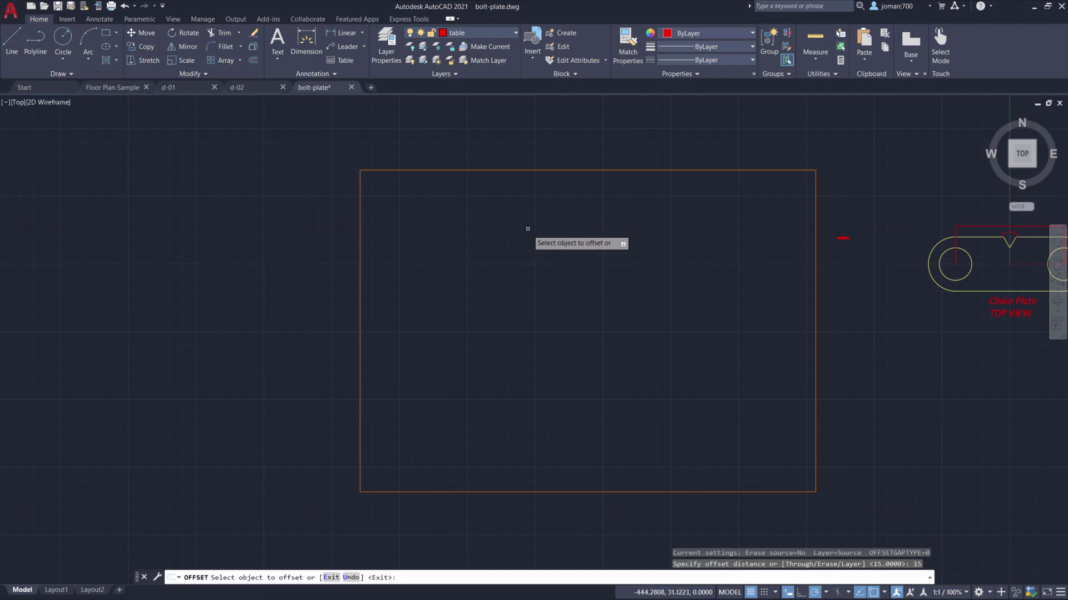
left_click(542, 169)
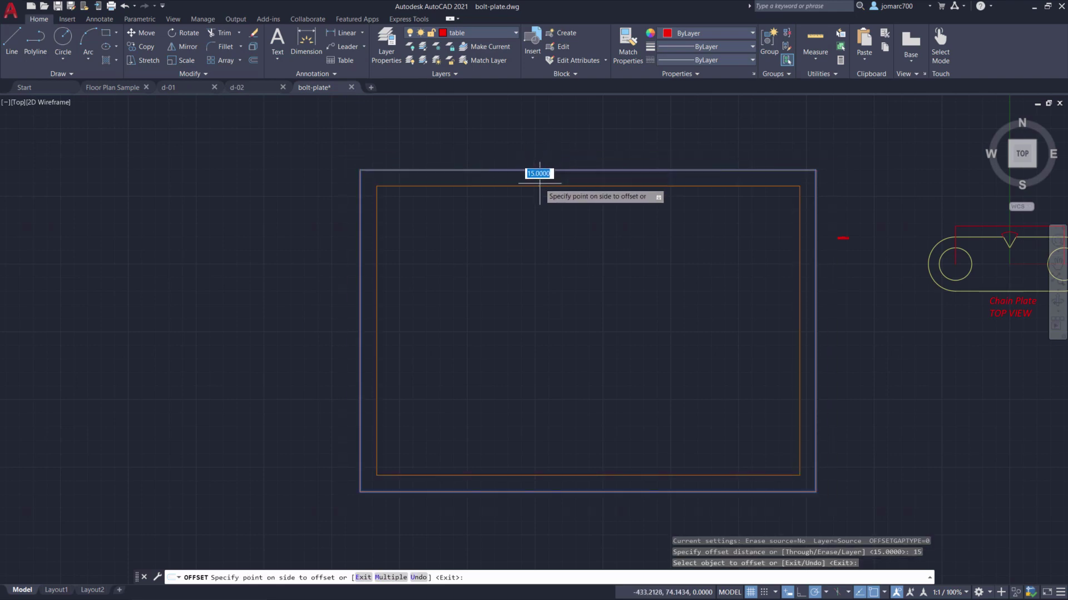
left_click(546, 218)
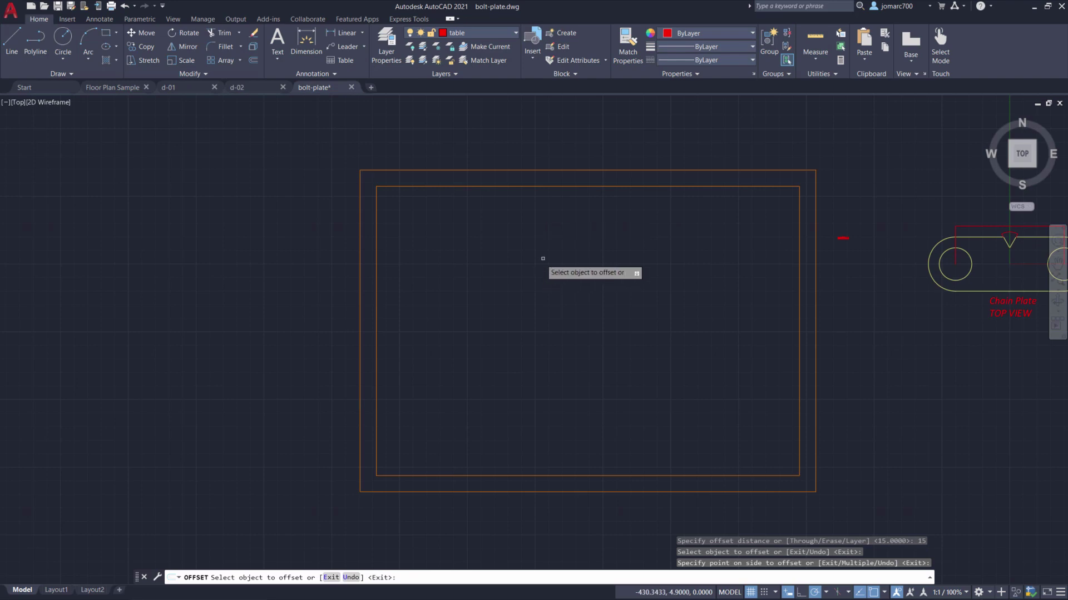
key("Escape")
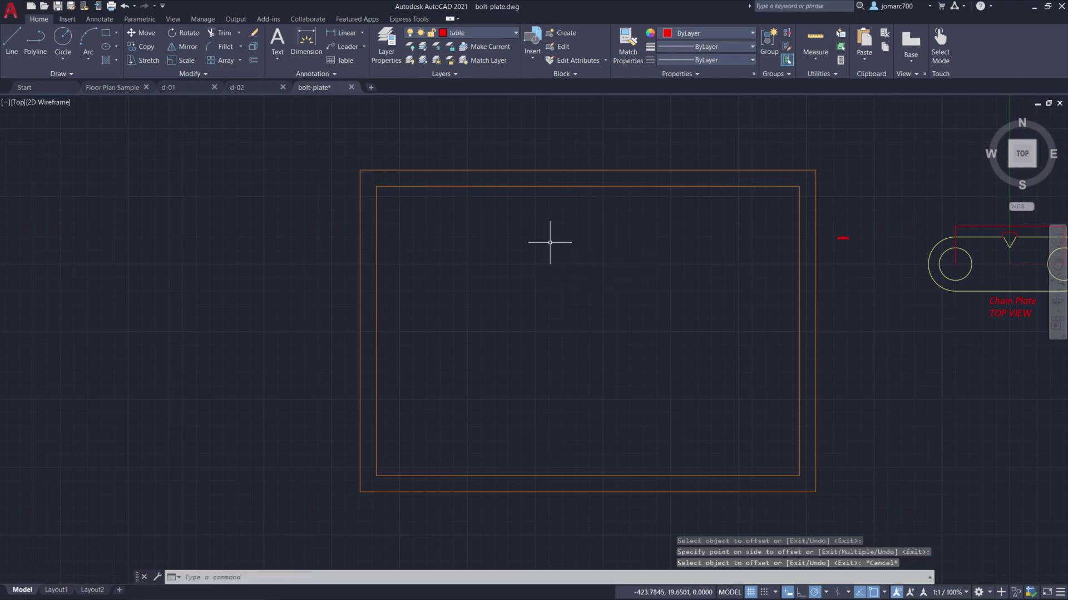
key("Escape")
key("Escape")
left_click(506, 219)
key("Escape")
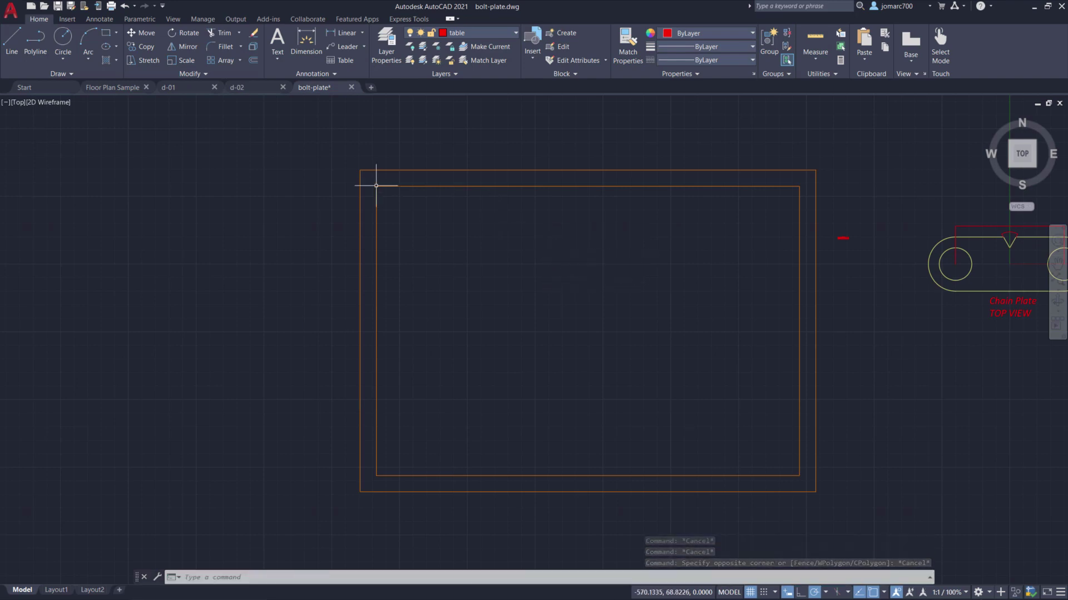
Step: Copy both border rectangles to the clipboard with the outer rectangle's lower-left corner as base point
left_click(340, 153)
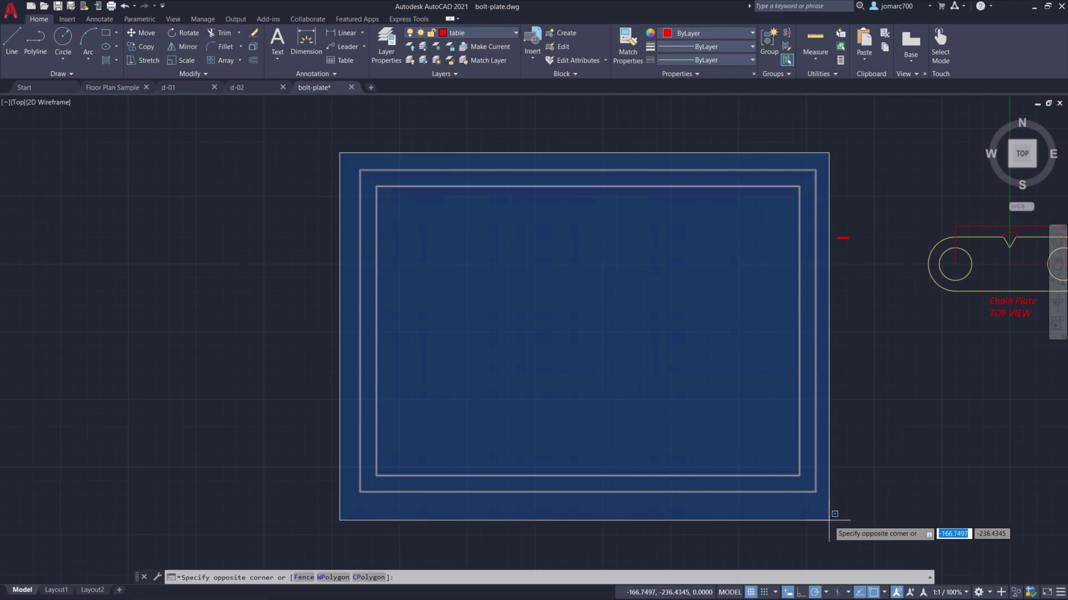
left_click(834, 514)
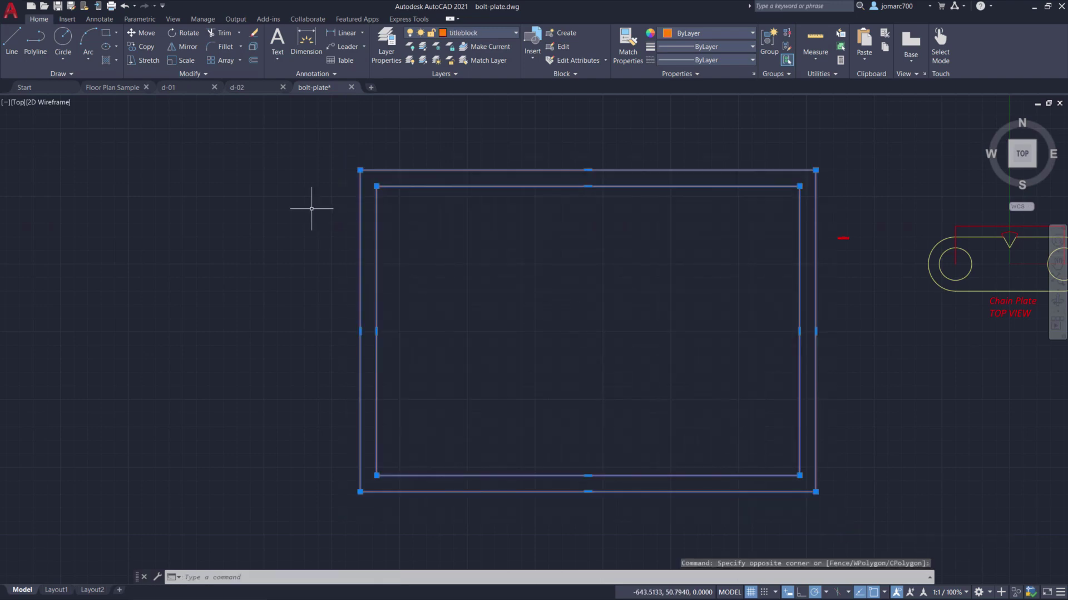
right_click(255, 183)
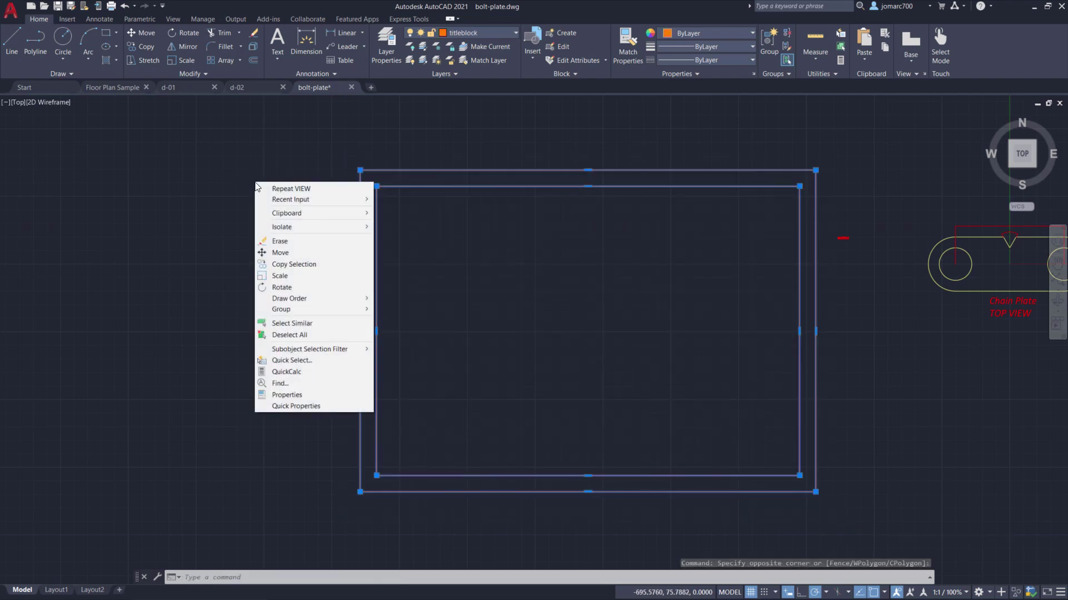
mouse_move(326, 215)
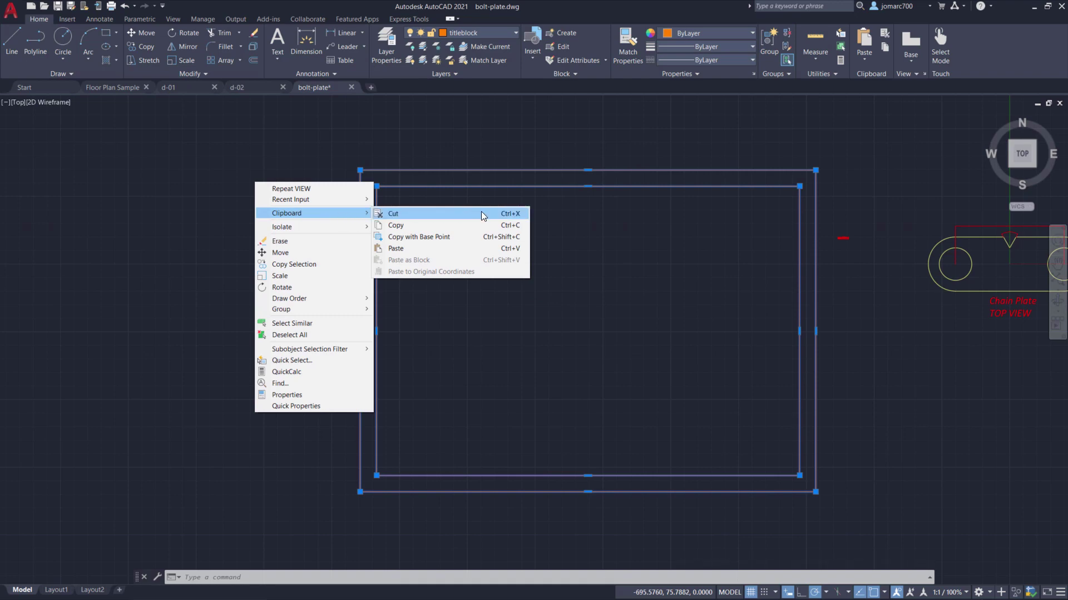
left_click(466, 239)
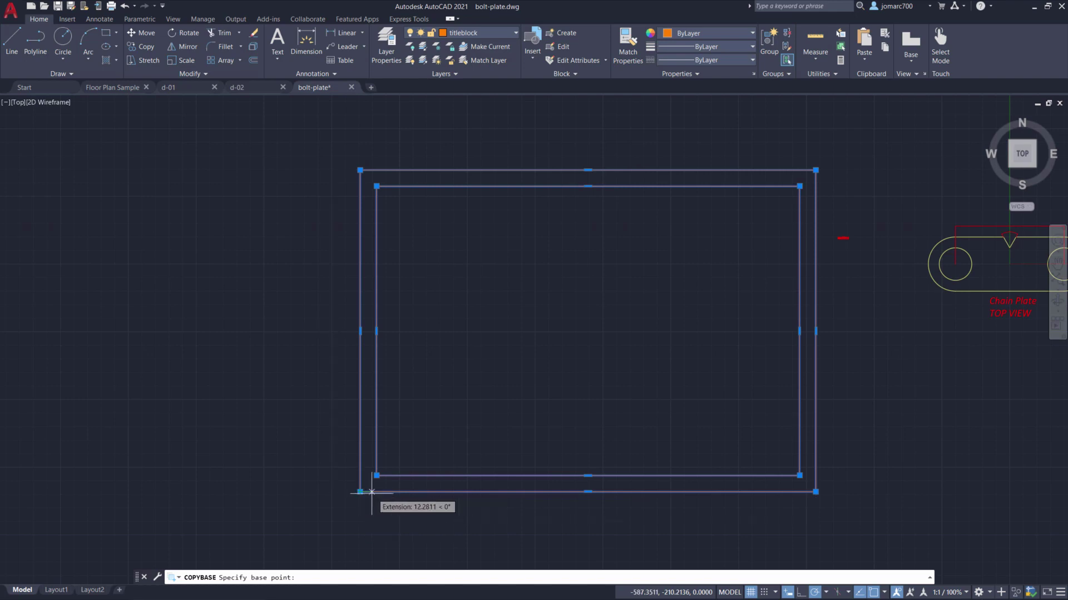
mouse_move(361, 492)
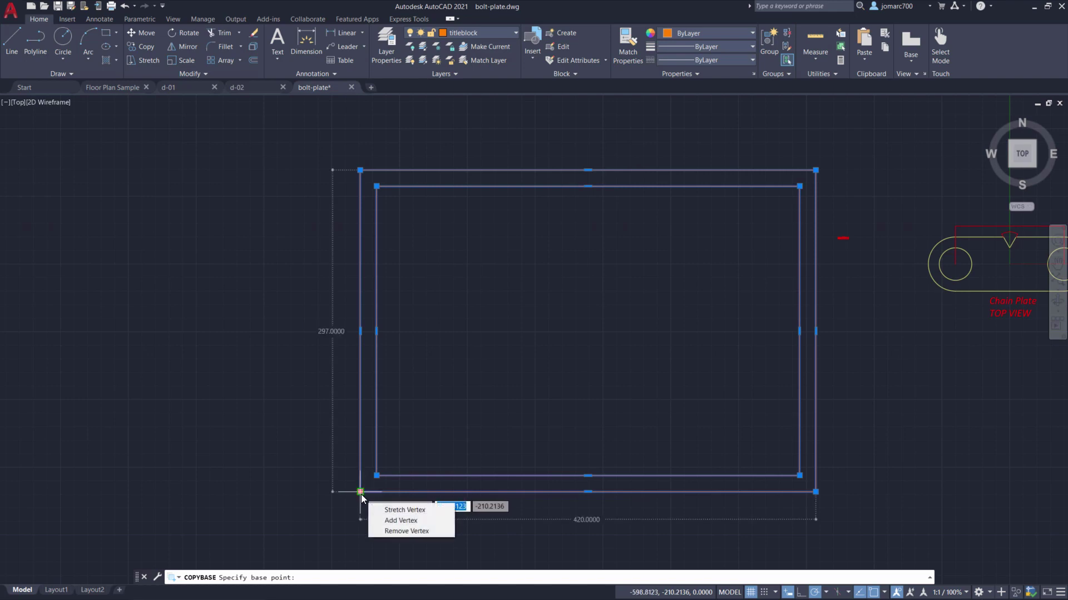
left_click(361, 493)
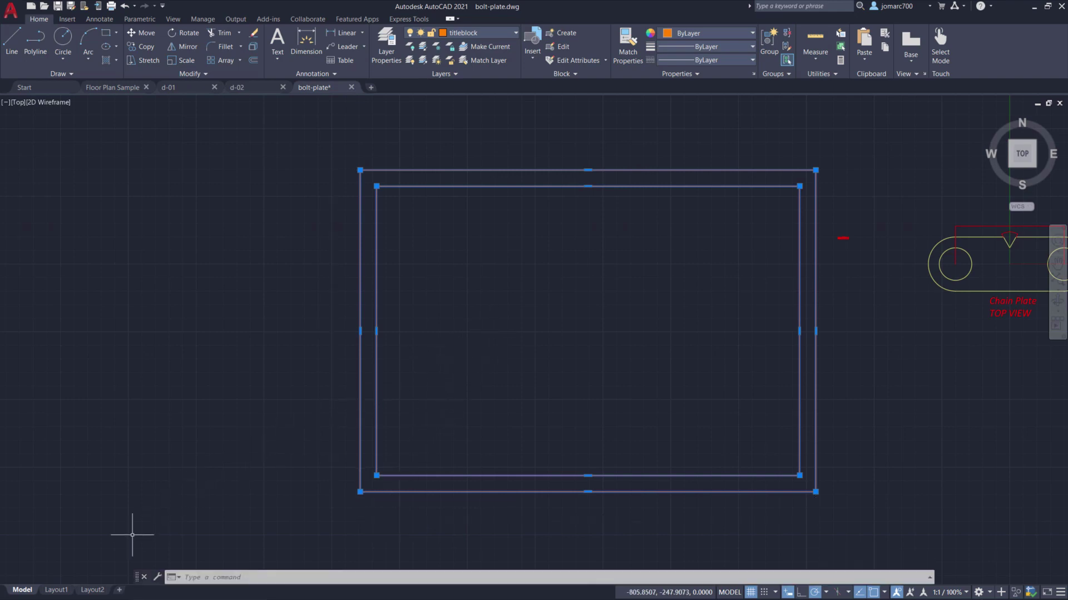
Step: Open Layout1 and delete its existing viewport from the sheet
left_click(57, 590)
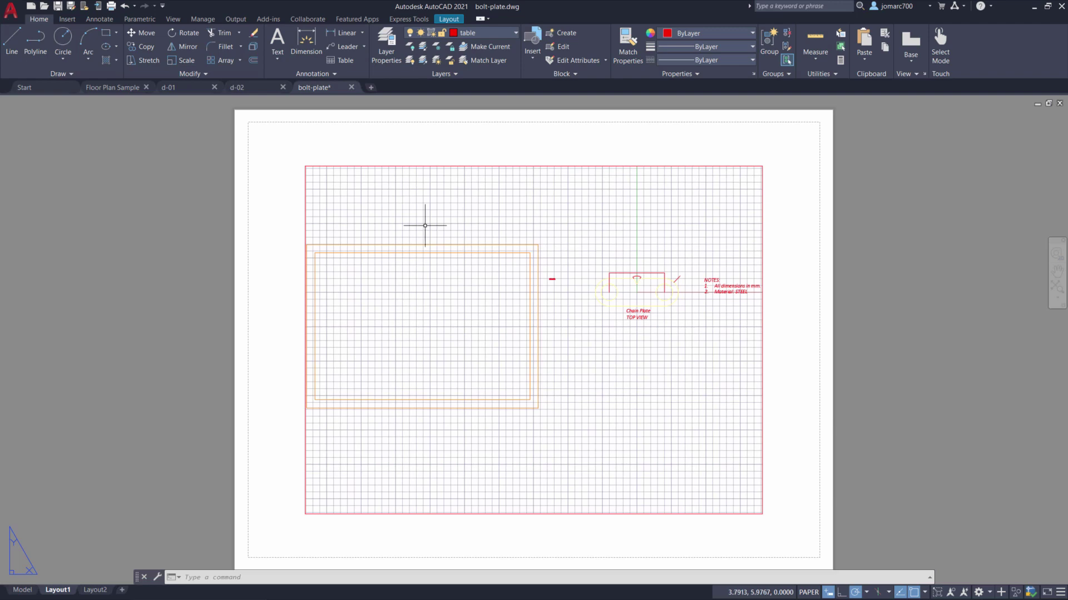
scroll(328, 188, "down", 2)
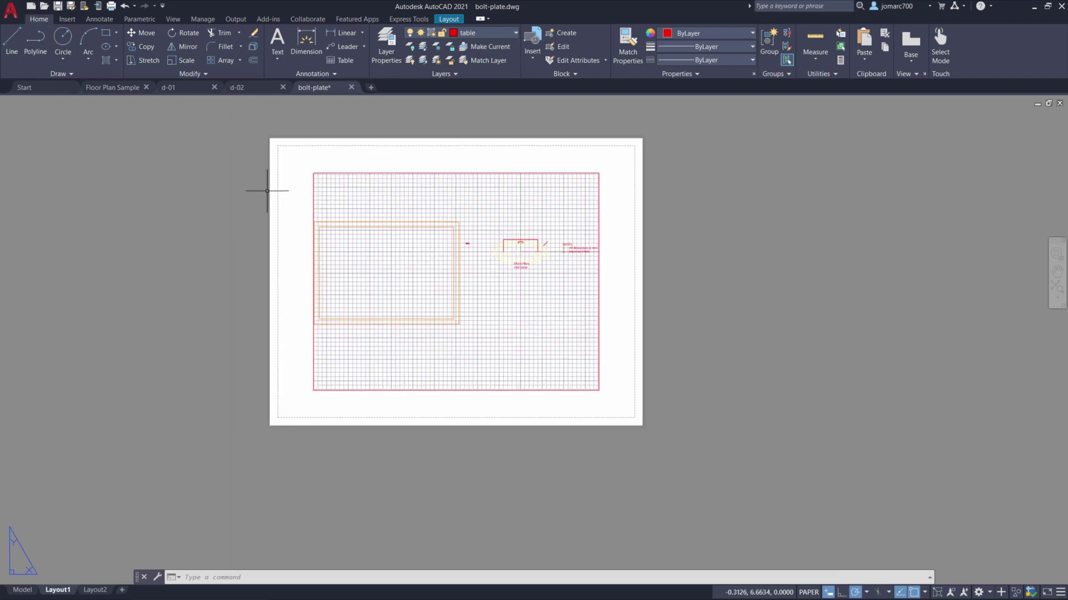
left_click(238, 118)
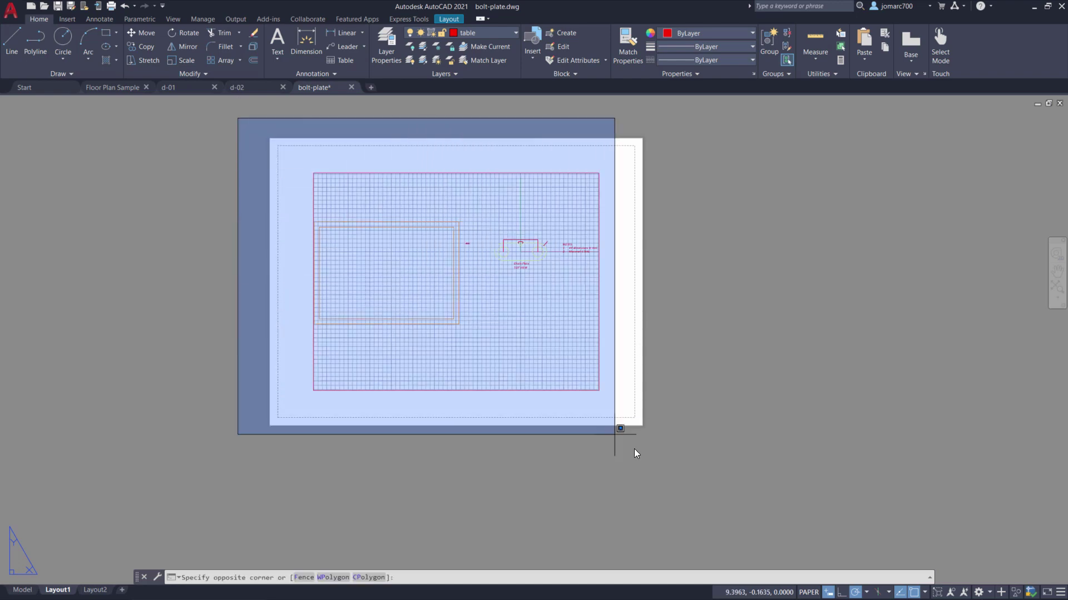
left_click(726, 483)
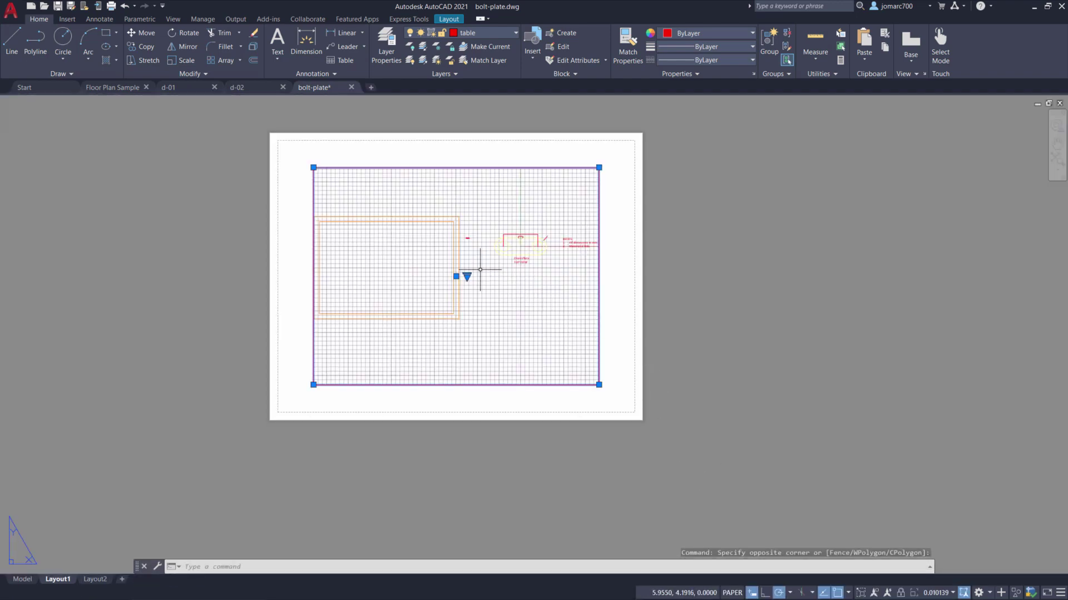
key("Delete")
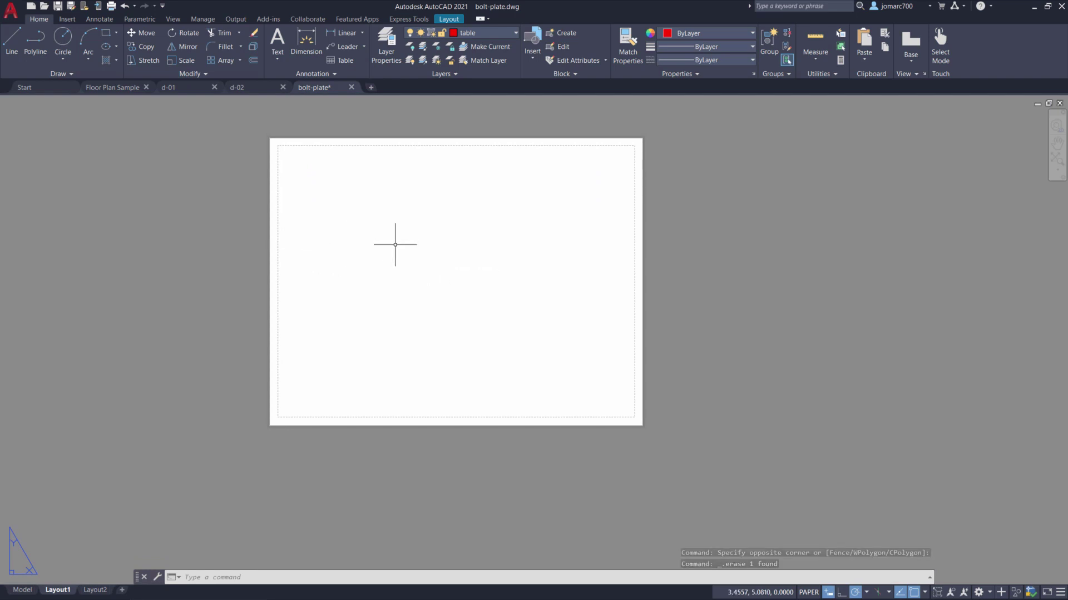
Step: Paste the copied border rectangles into the layout at insertion point 0,0
key("ctrl+v")
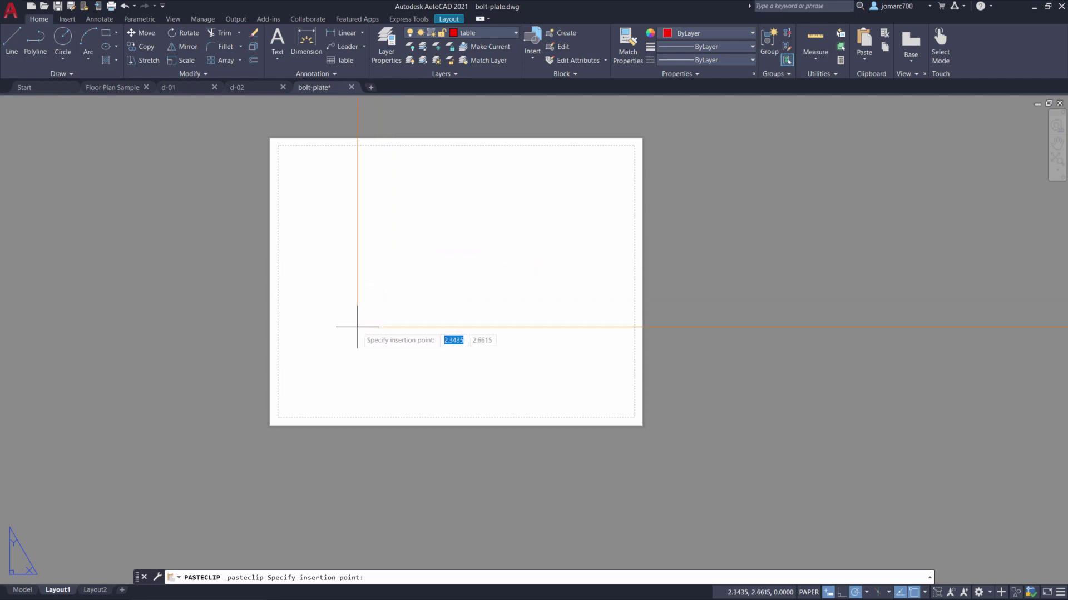
type("0")
key("Tab")
type("0")
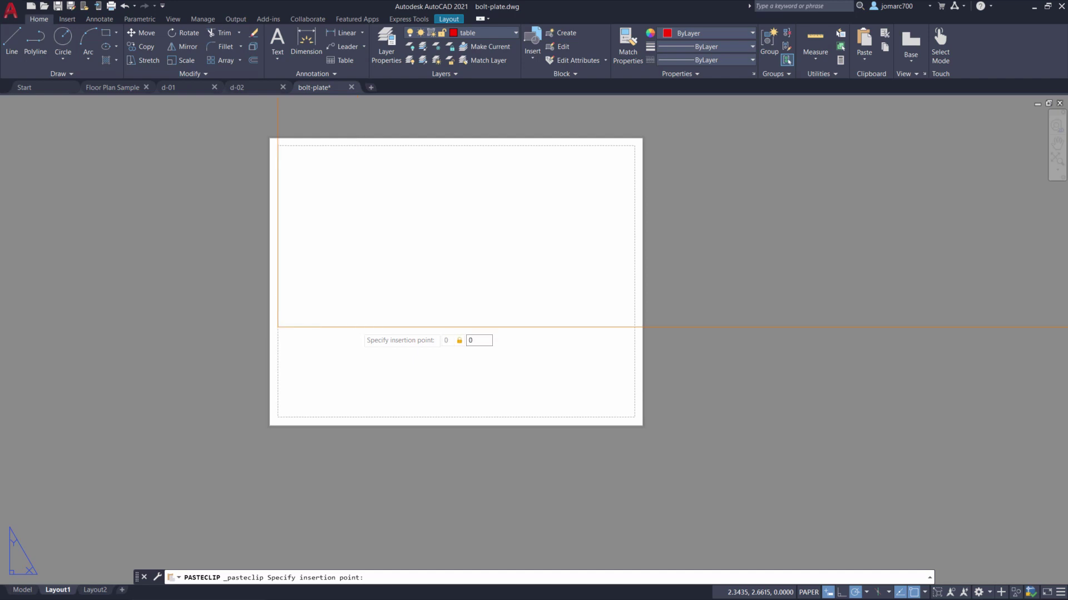
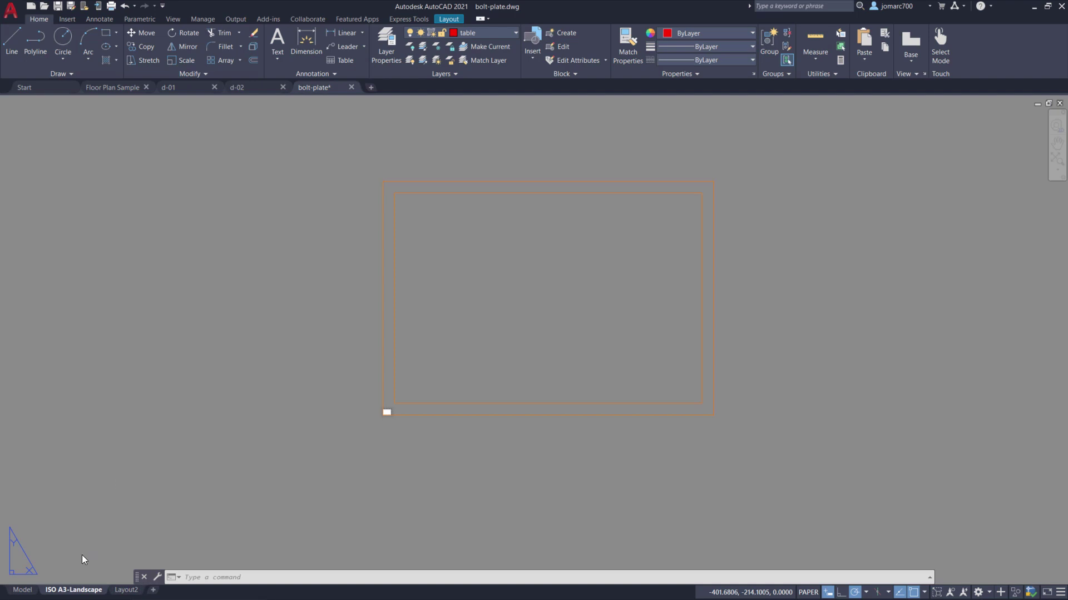
Step: Create a new page setup named ISO A3-Landscape-PDF for the ISO A3-Landscape layout
right_click(74, 591)
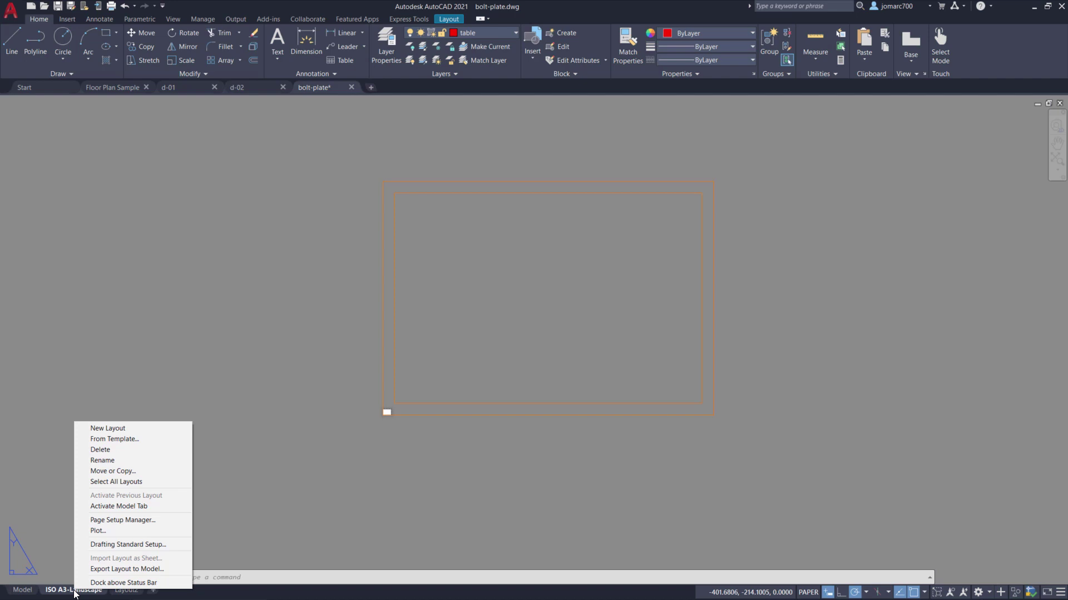
left_click(171, 521)
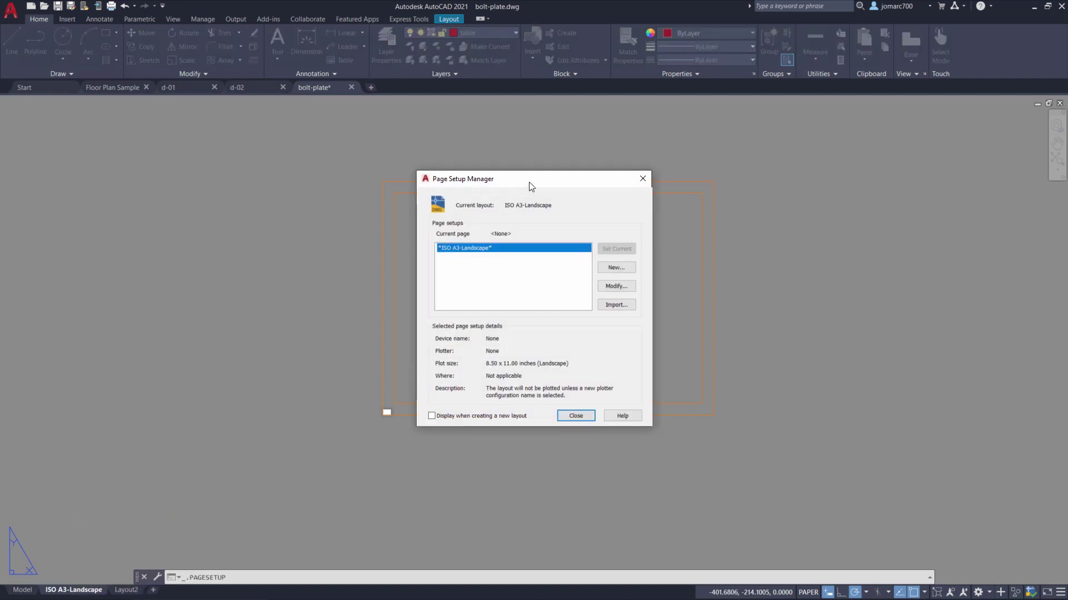
left_click_drag(544, 181, 256, 178)
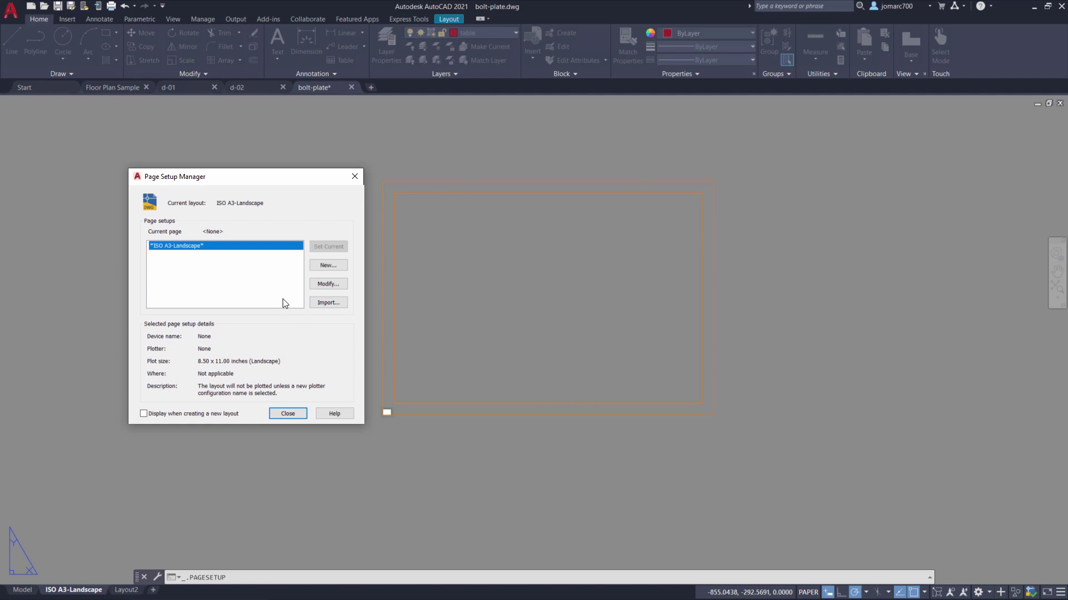
left_click(334, 267)
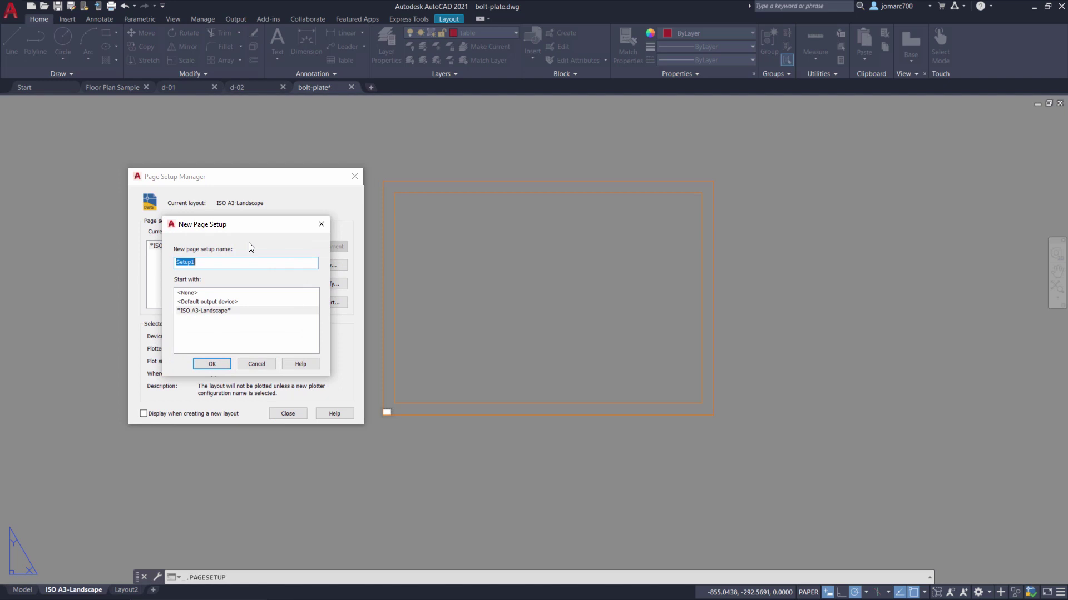
type("ISO-")
key("BackSpace")
type("A3-LA")
key("BackSpace")
type("andscape-PDF")
left_click(212, 365)
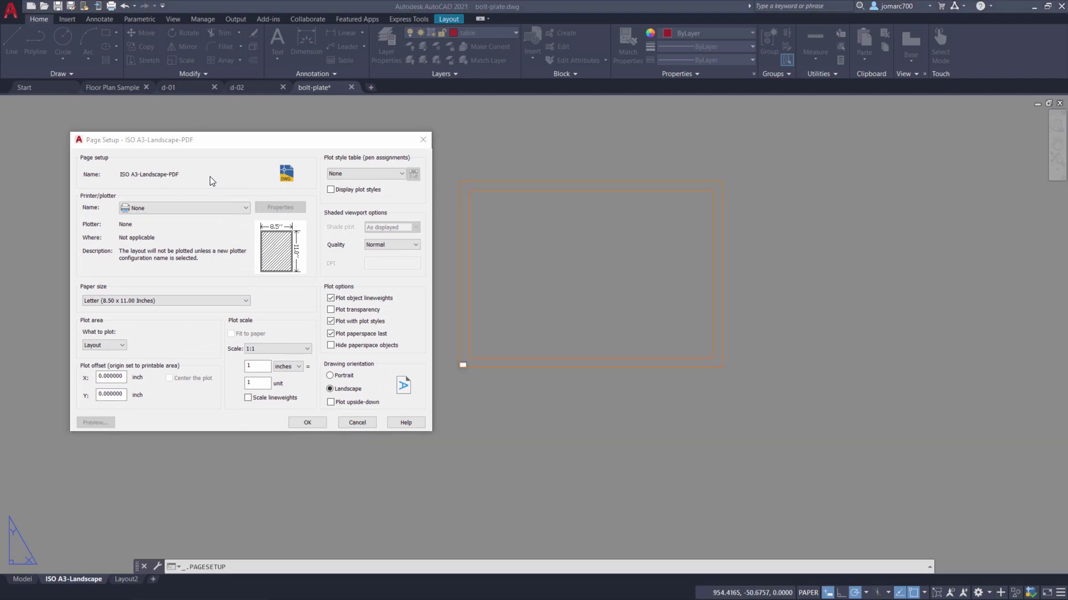
Step: Set the page setup's plotter to AutoCAD PDF (General Documentation).pc3 and the paper size to ISO expand A3 (420.00 x 297.00 MM)
left_click(176, 209)
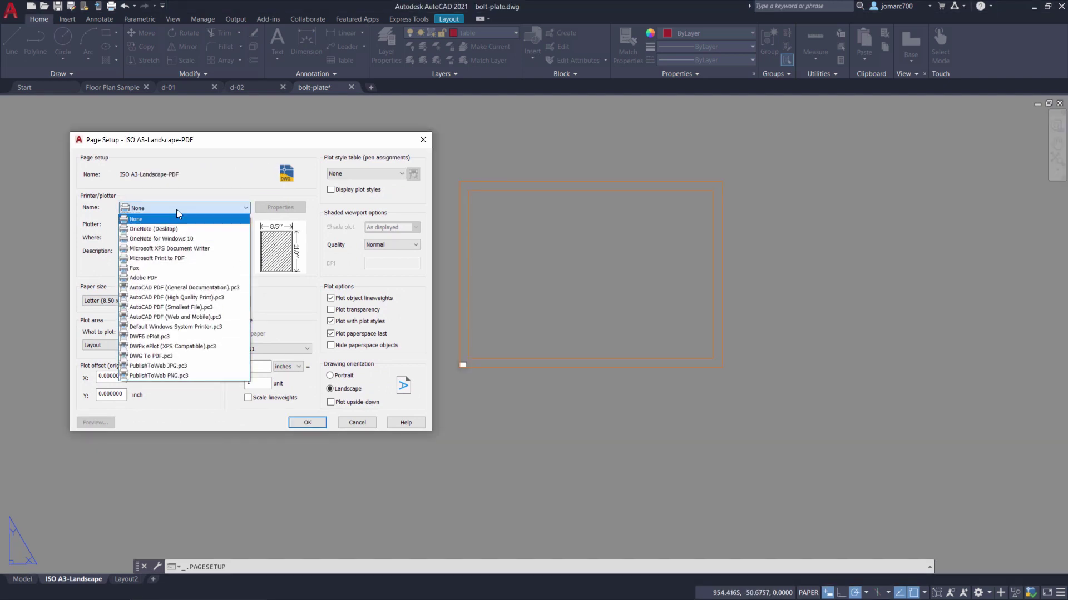
left_click(175, 288)
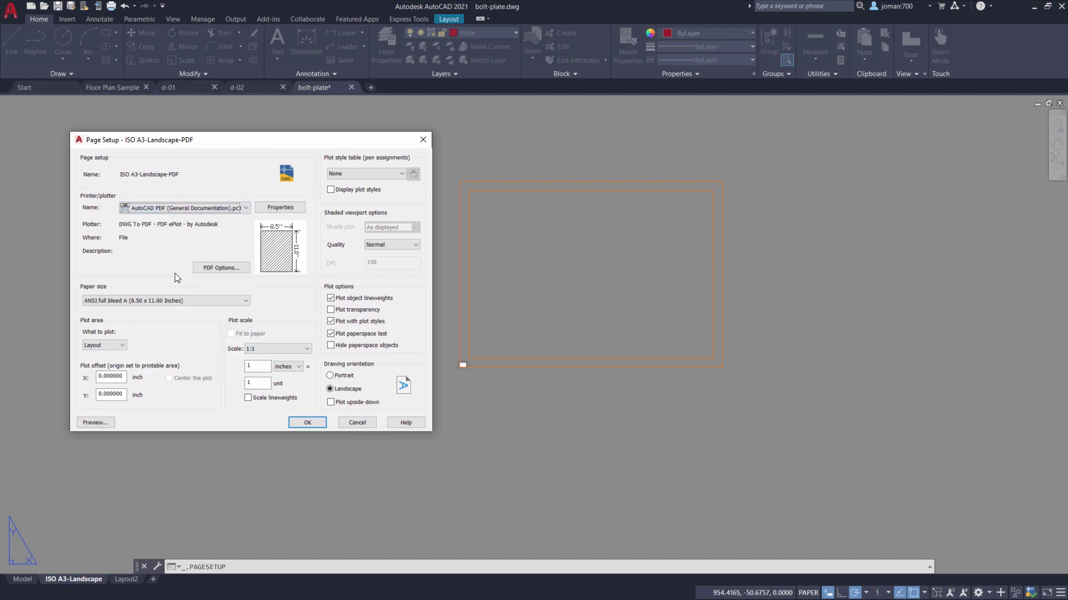
left_click(159, 301)
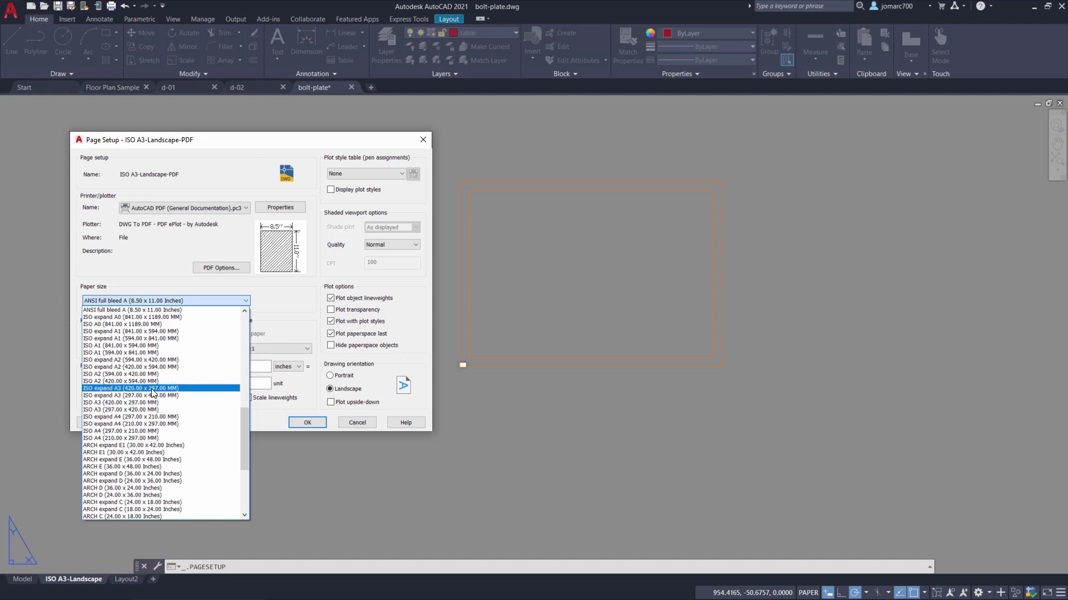
left_click(195, 394)
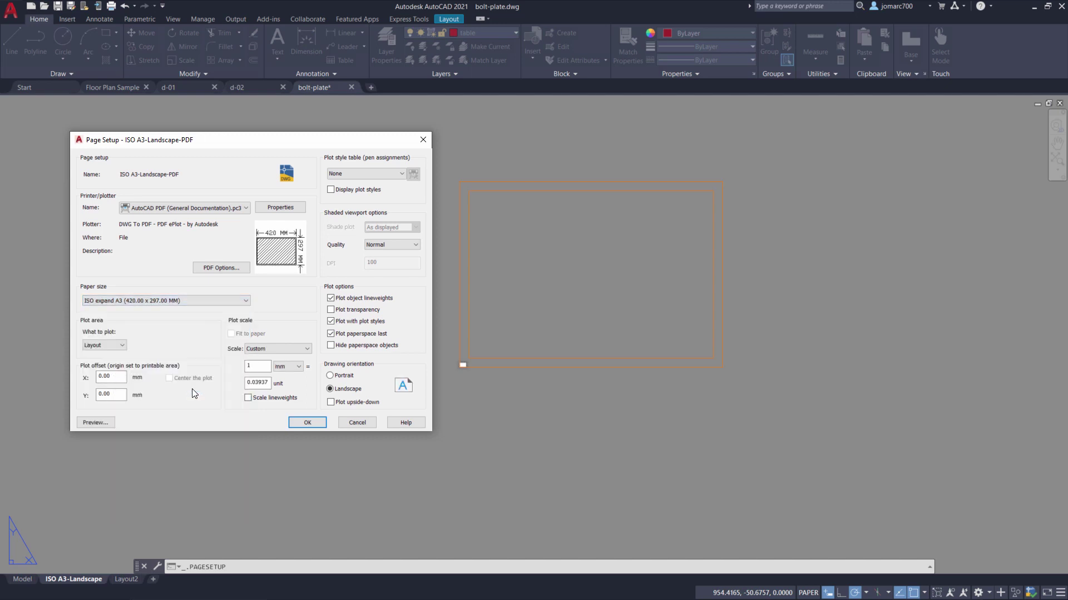
Step: Set the plot area to Extents, center the plot, and set the scale to 1 mm = 1 unit
left_click(108, 346)
left_click(102, 354)
left_click(169, 379)
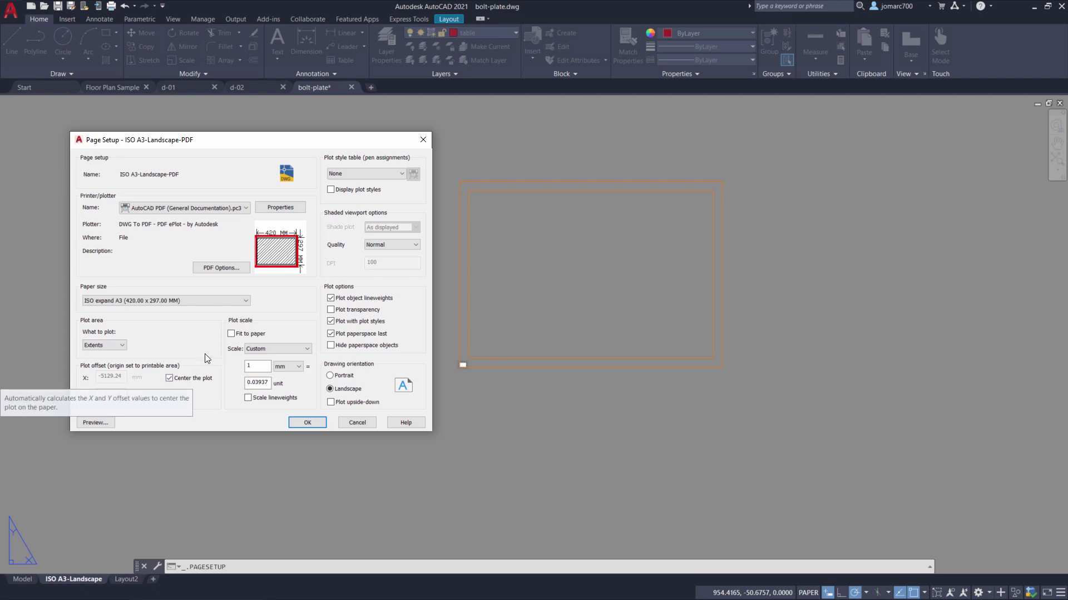
double_click(257, 382)
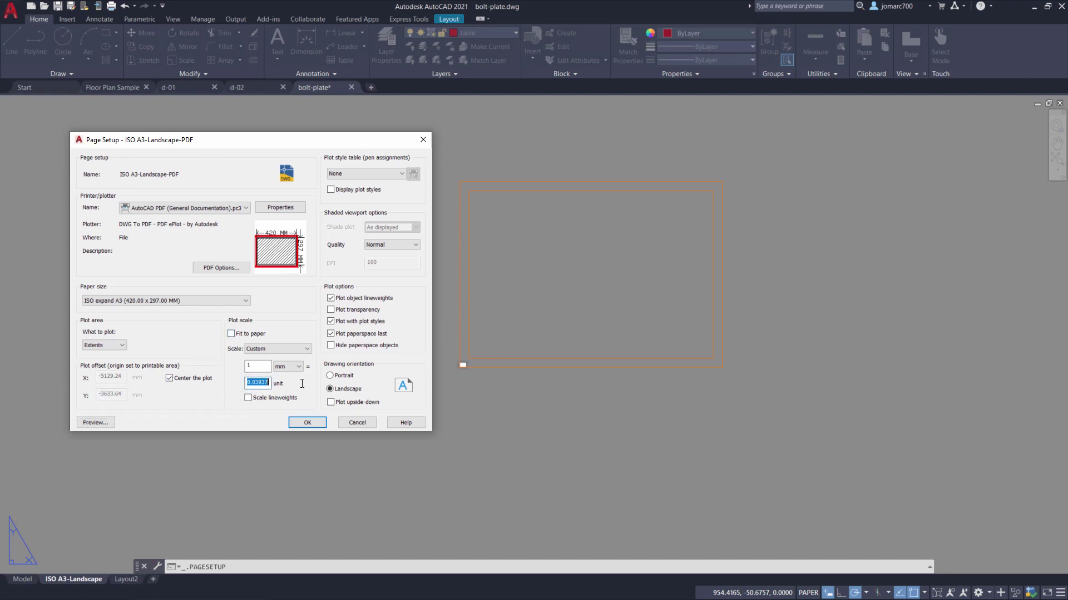
type("1")
key("Tab")
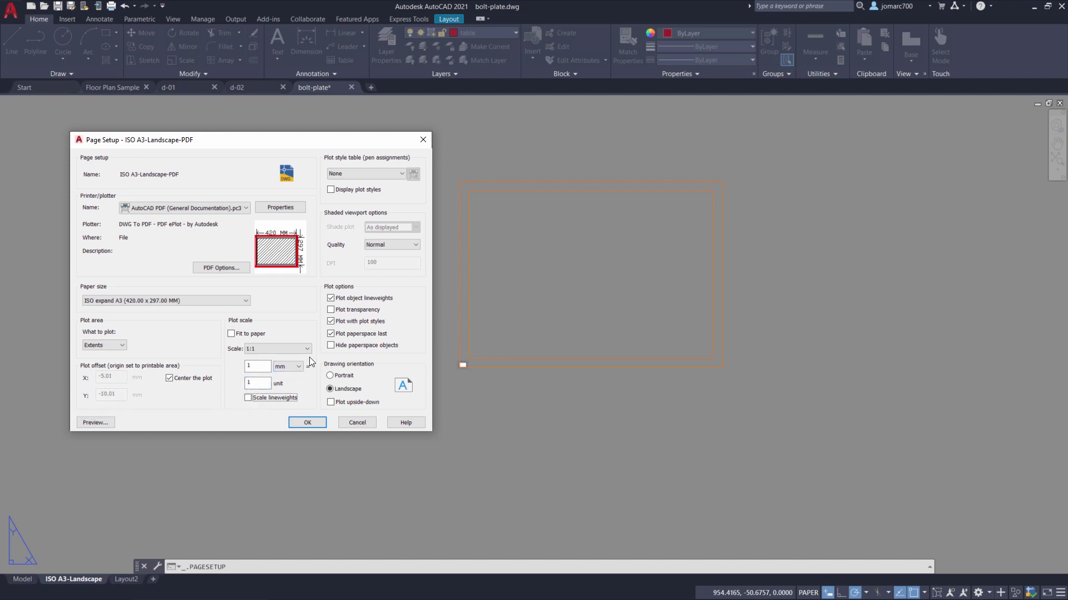
Step: Assign the monochrome.ctb plot style table and accept the page setup
left_click(361, 174)
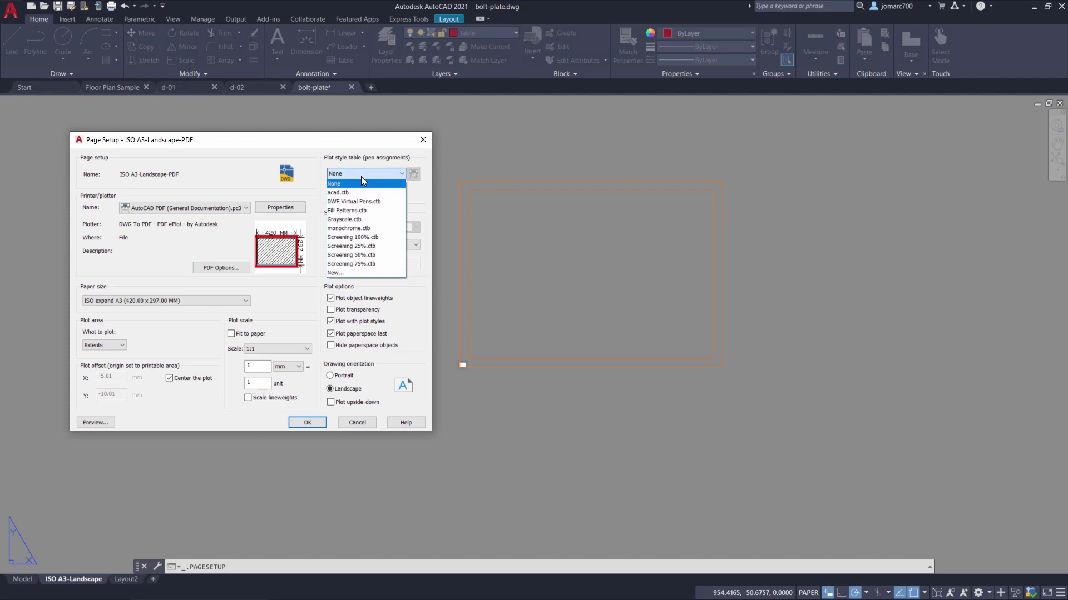
left_click(381, 229)
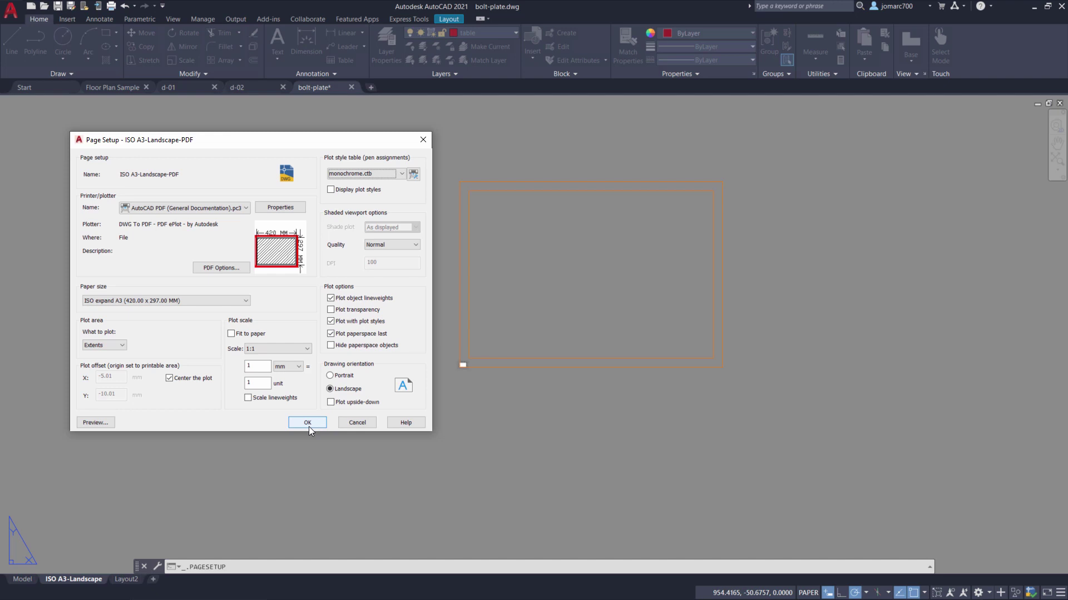
left_click(307, 424)
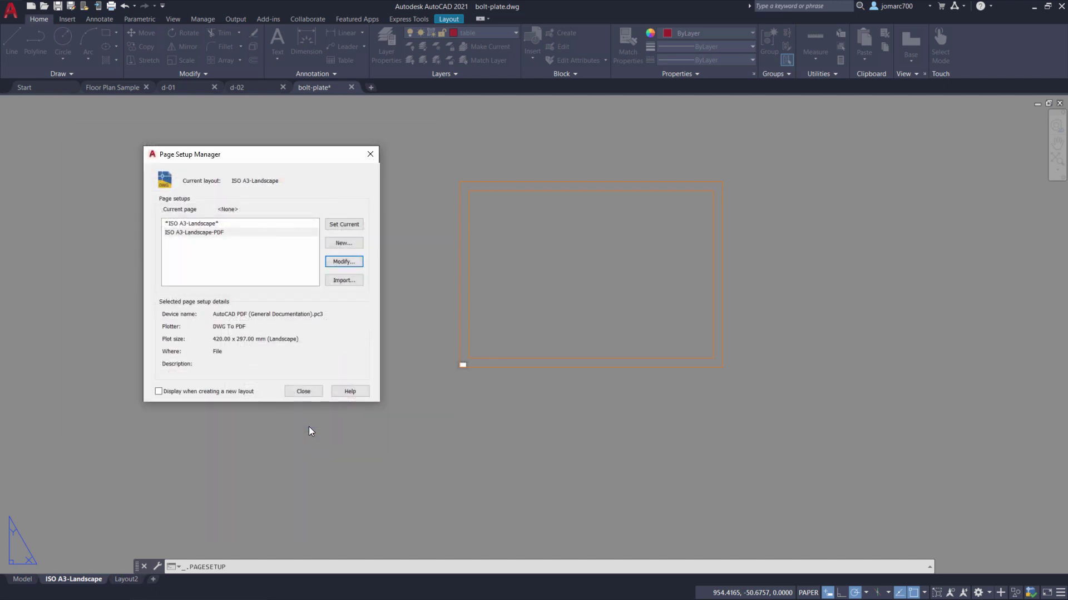
Step: Make the ISO A3-Landscape-PDF page setup current for the layout, close the page setup manager, and fit the sheet in view
left_click(199, 233)
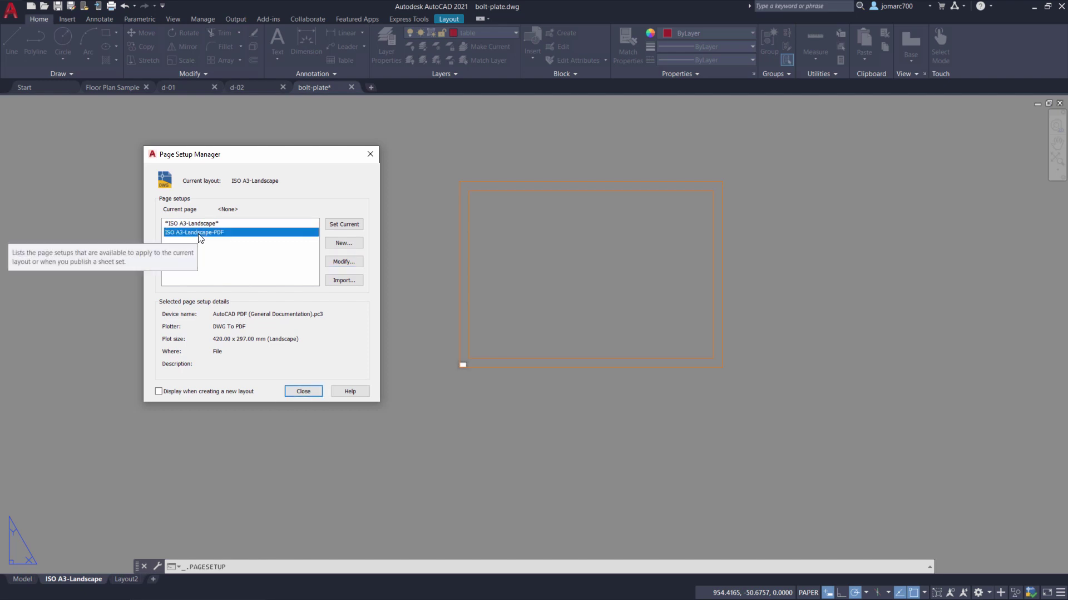
double_click(201, 234)
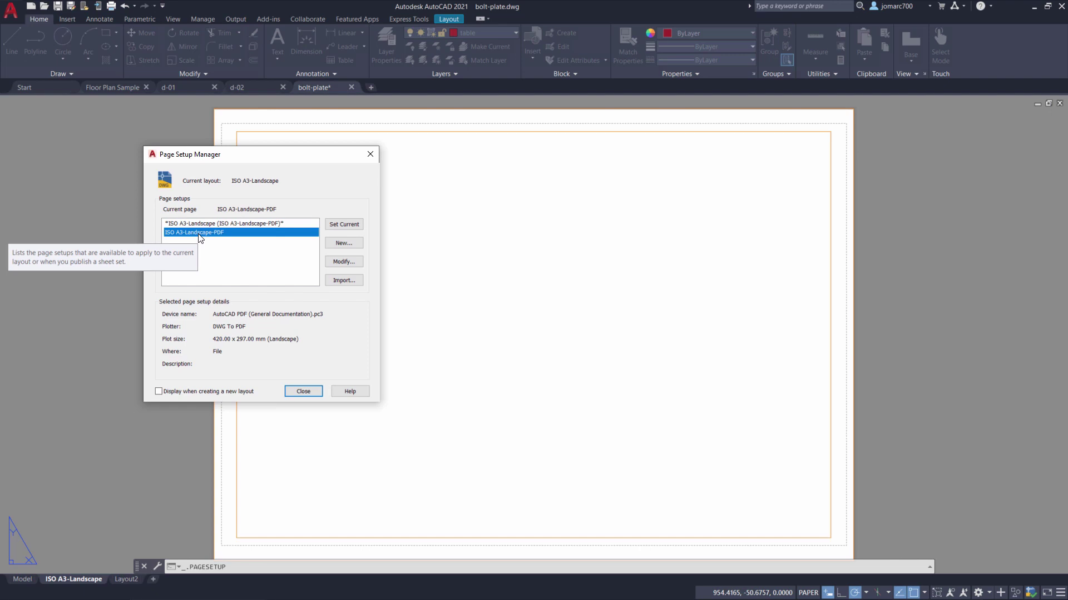
left_click(344, 224)
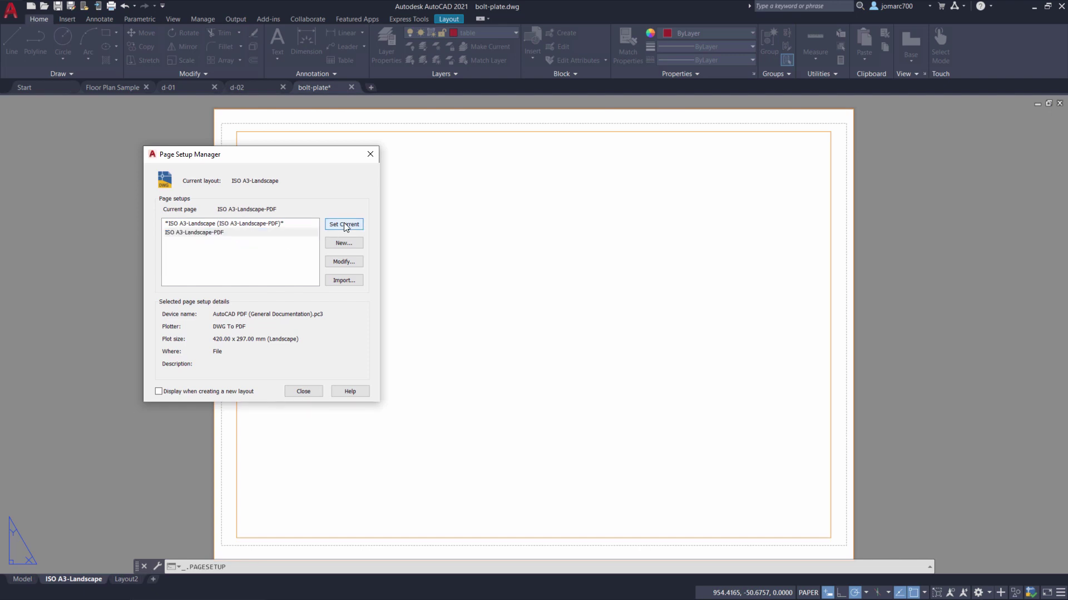
left_click(303, 391)
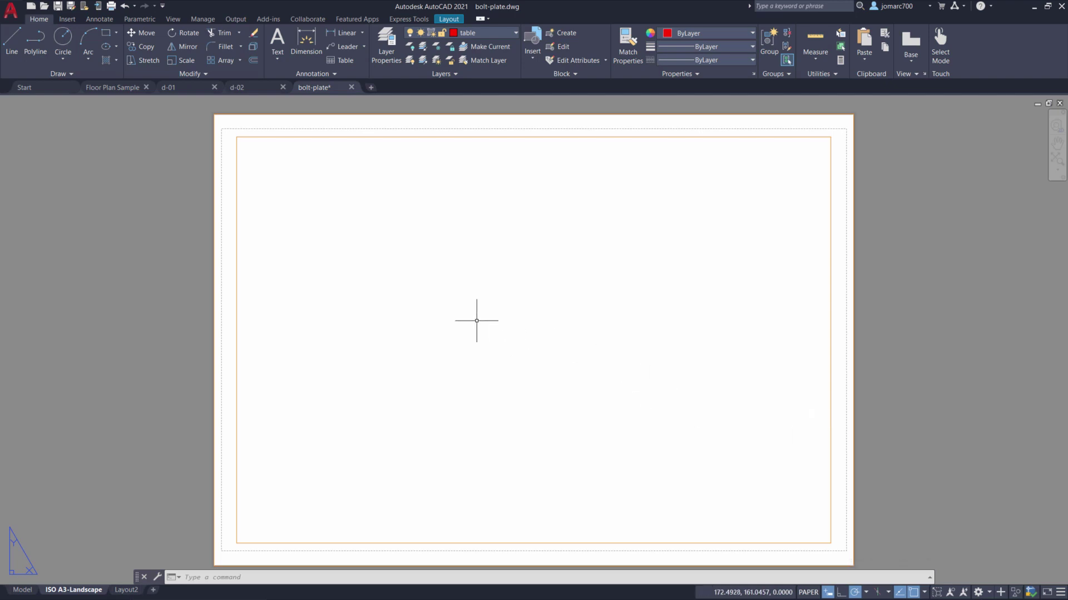
middle_click(374, 298)
middle_click(374, 298)
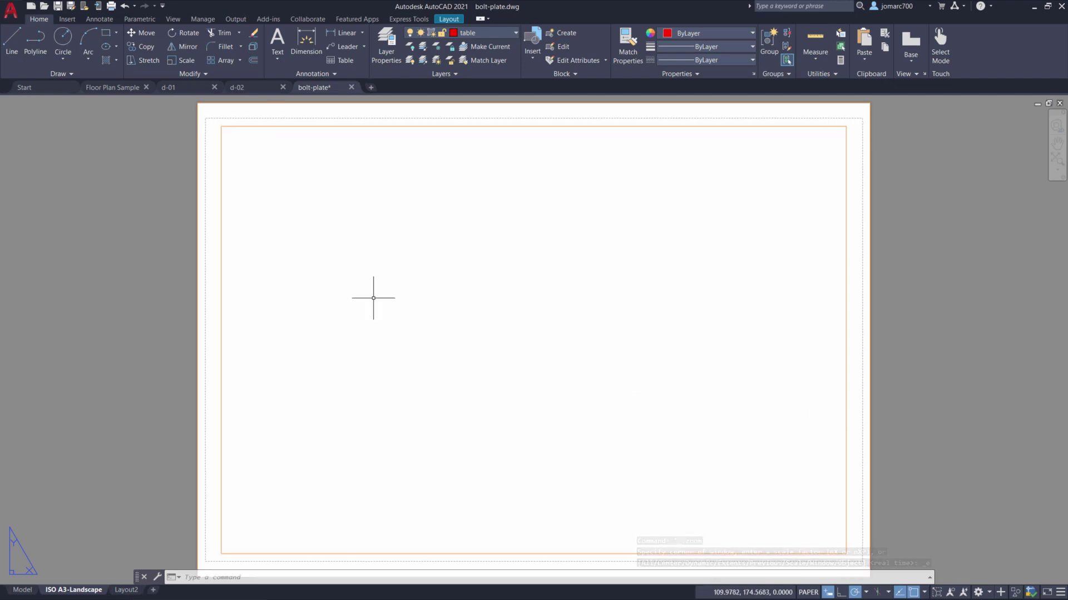
Step: Delete the Layout2 layout from the drawing
right_click(128, 592)
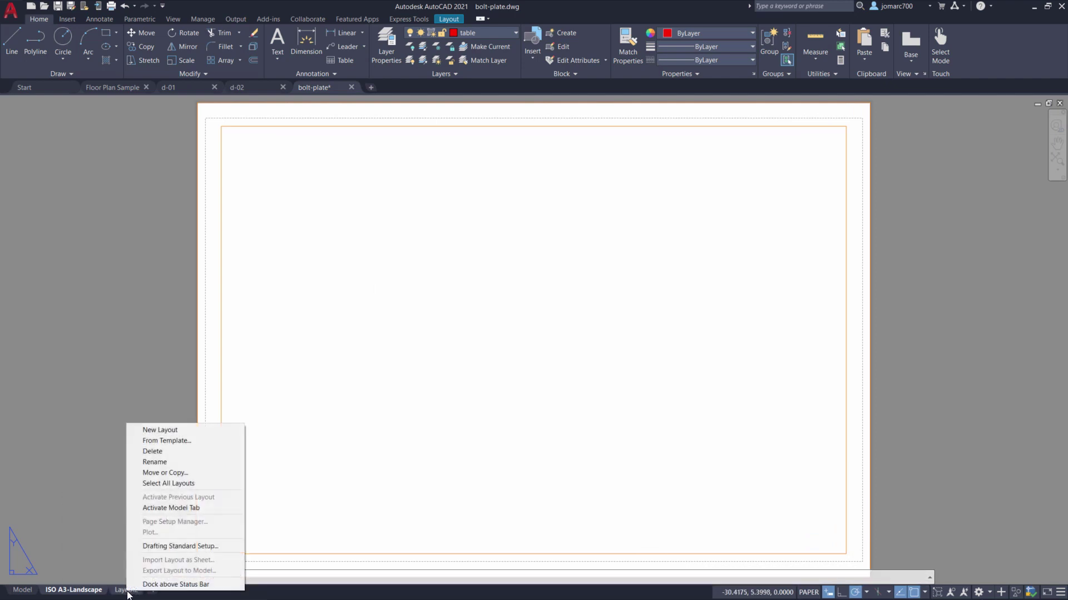
left_click(172, 451)
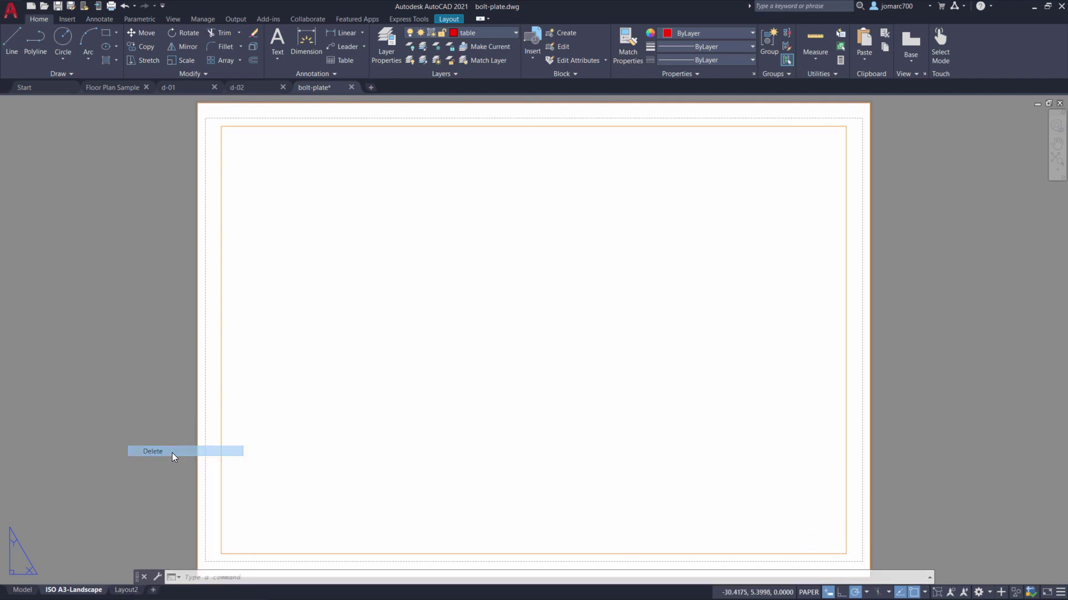
left_click(546, 349)
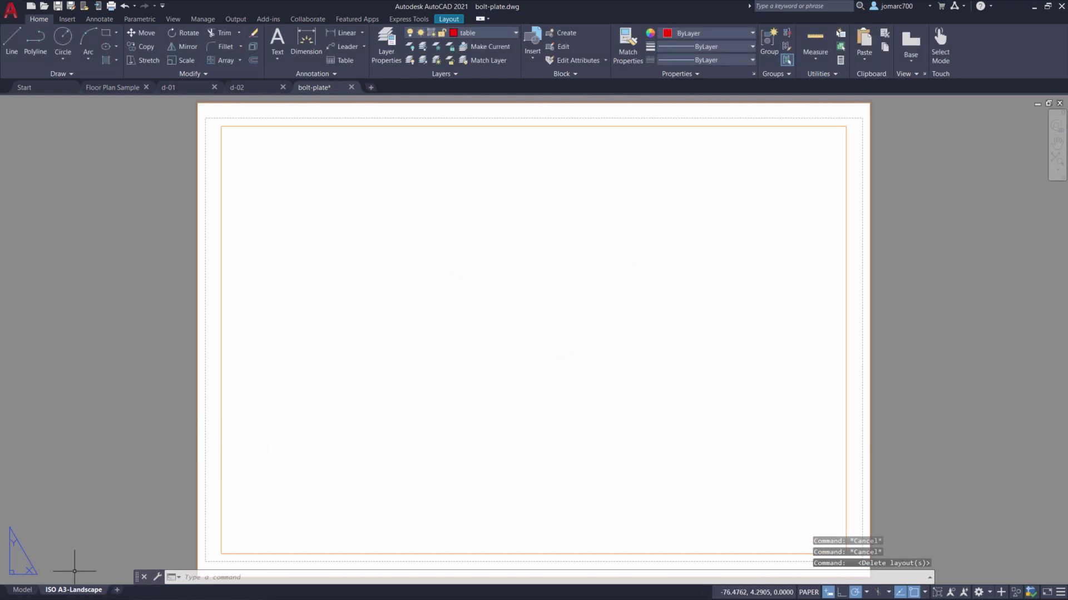
Step: Create a copy of the ISO A3-Landscape layout and place it at the end of the layouts
right_click(70, 594)
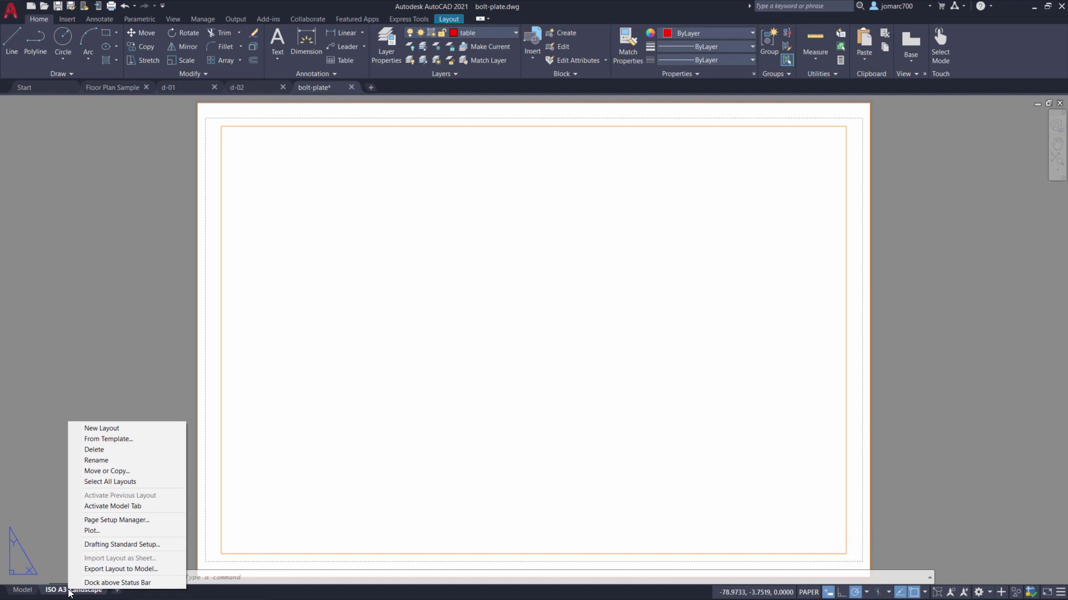
left_click(150, 472)
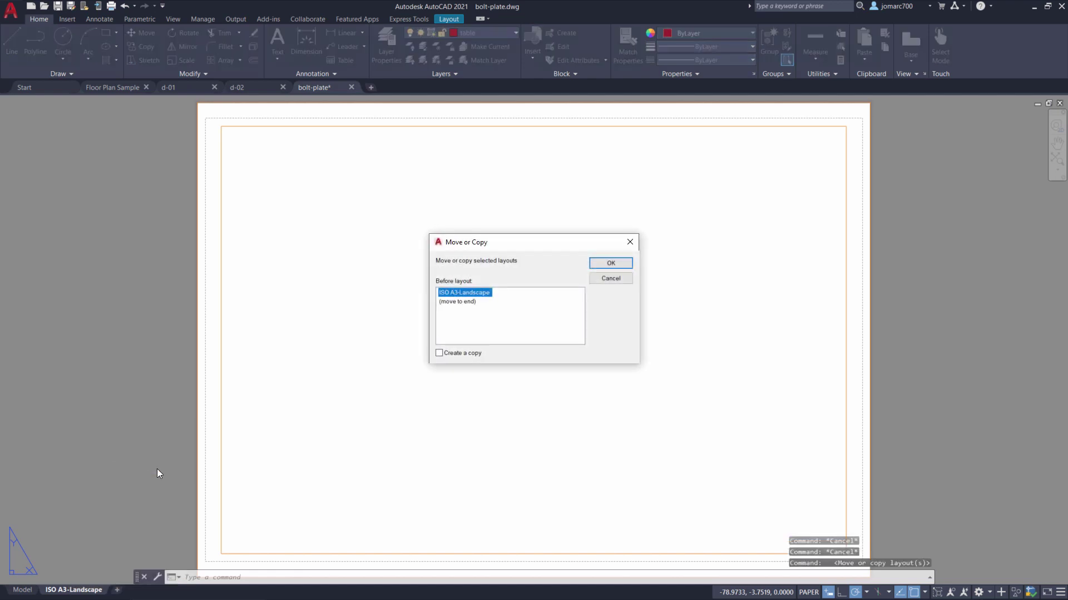
left_click(439, 354)
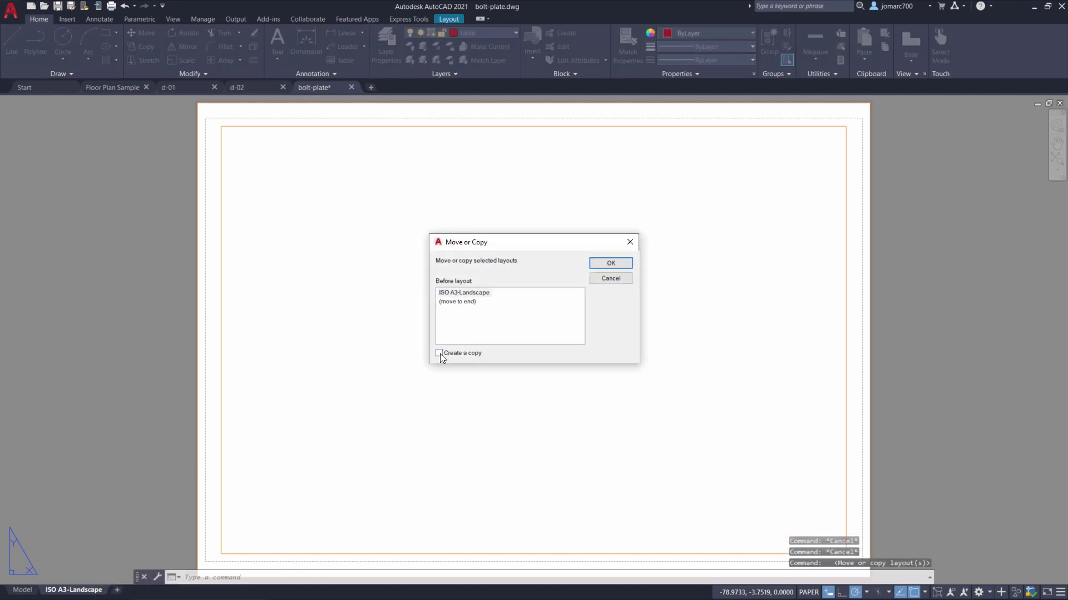
left_click(466, 304)
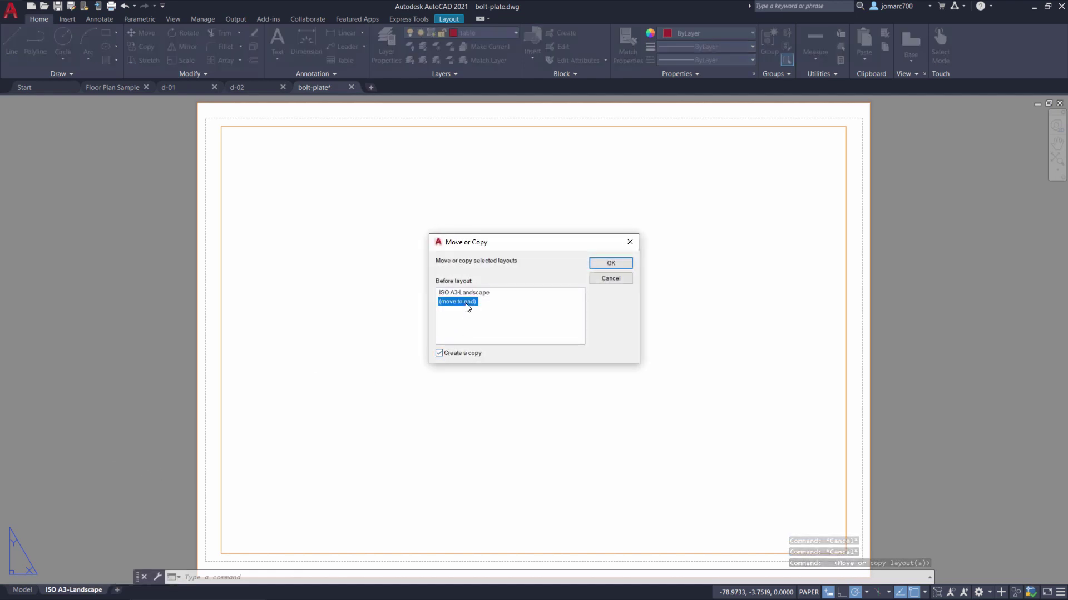
left_click(616, 264)
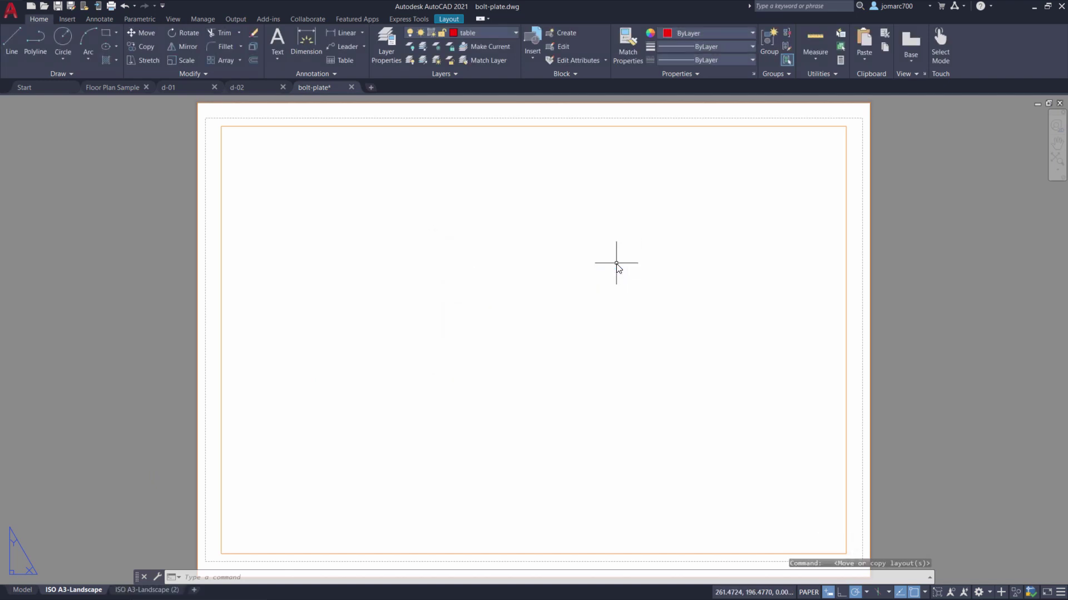
Step: Rename the copied layout as ISO A3-Details
right_click(159, 596)
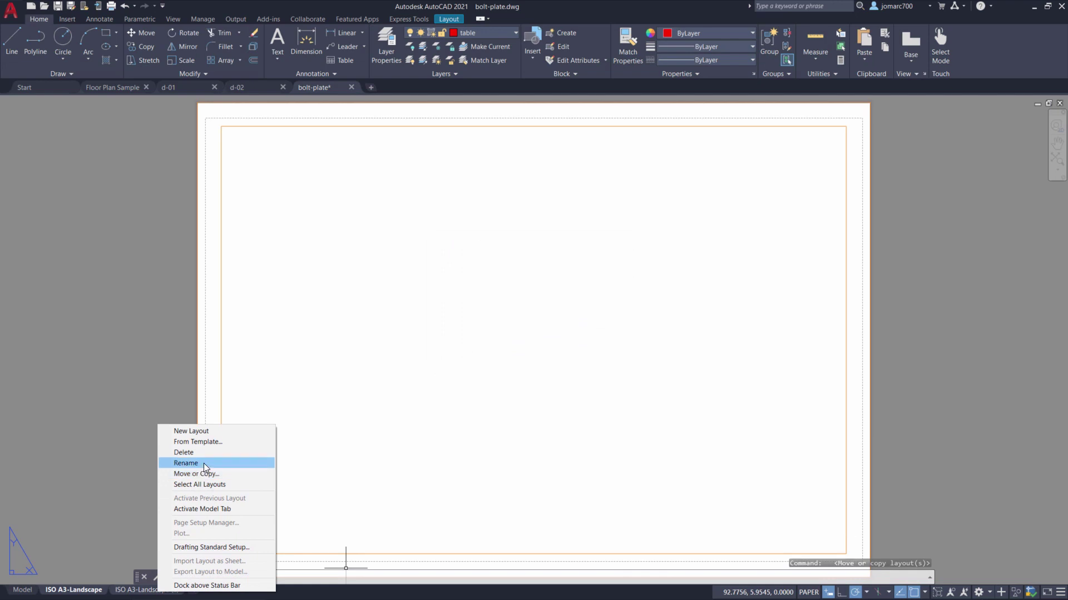
key("Escape")
mouse_move(168, 594)
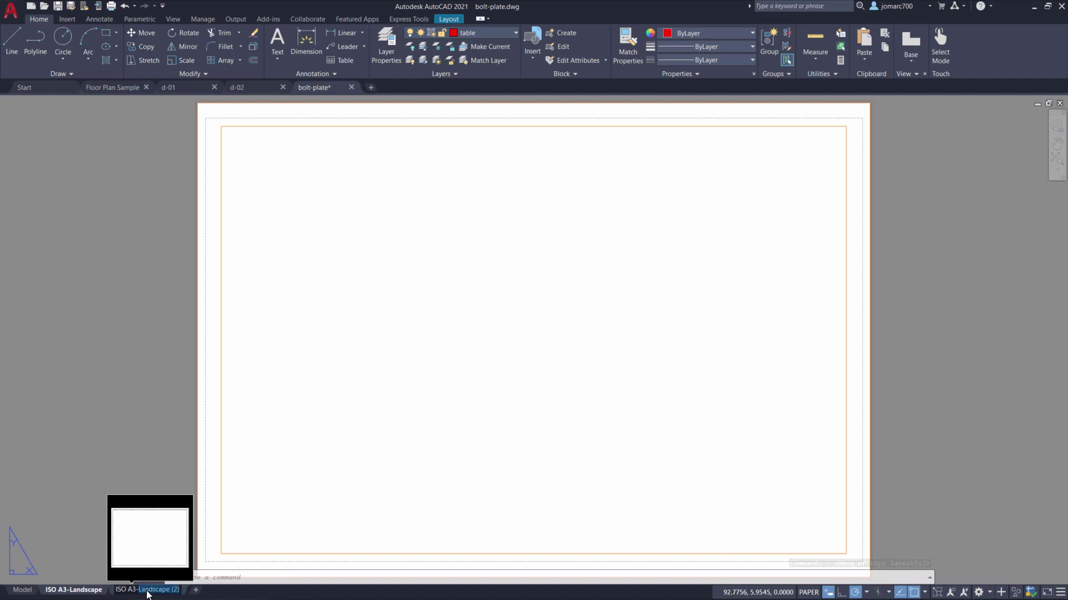
key("shift+End")
type("Details")
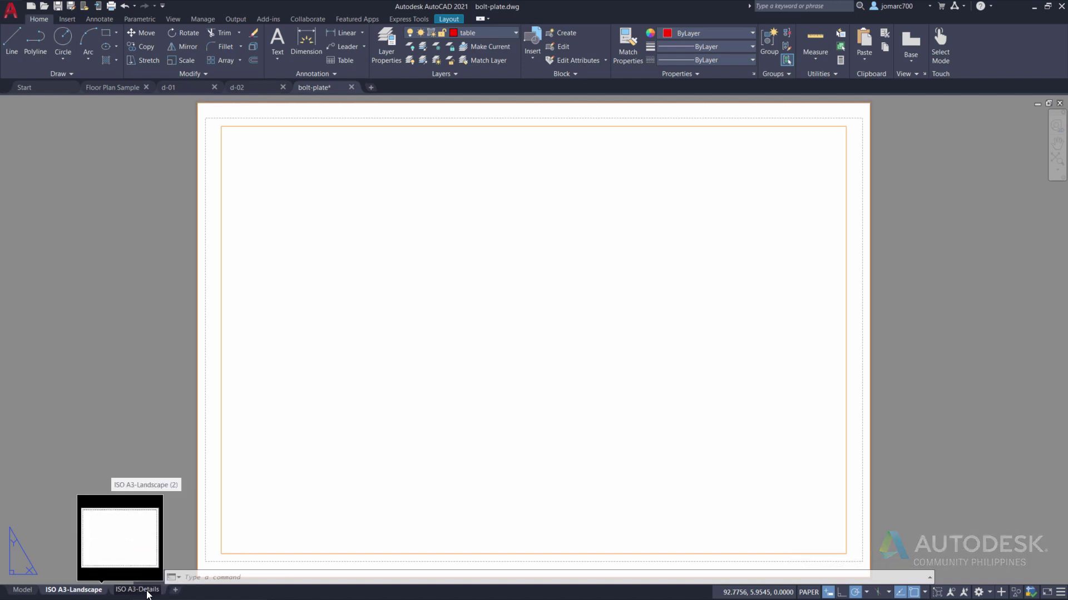
key("Return")
left_click(134, 457)
key("Escape")
key("Escape")
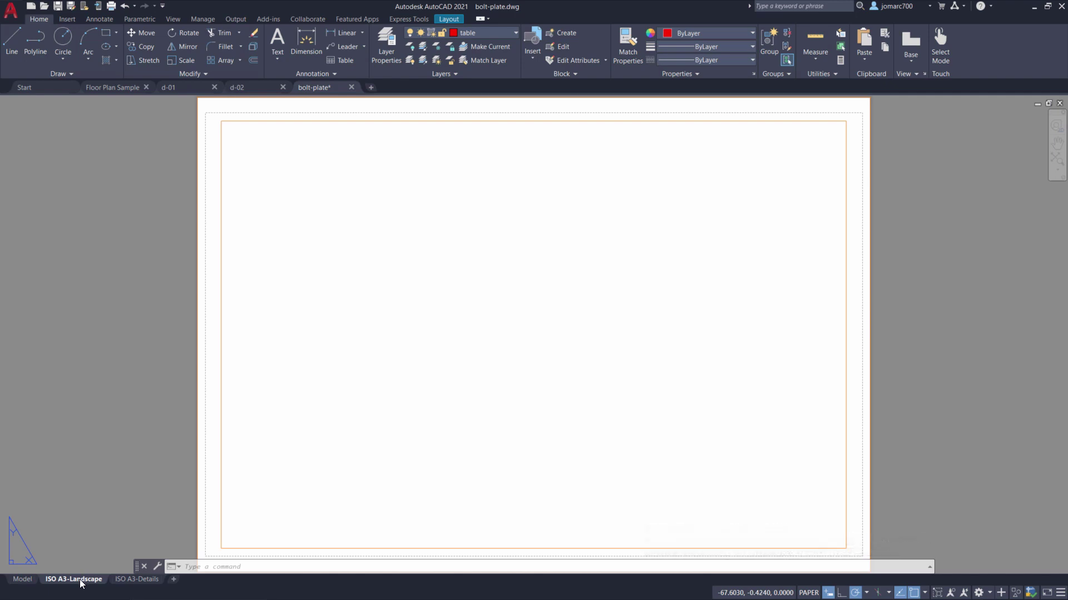
Step: In model space, create a new layer named viewport and make it the current layer
left_click(23, 584)
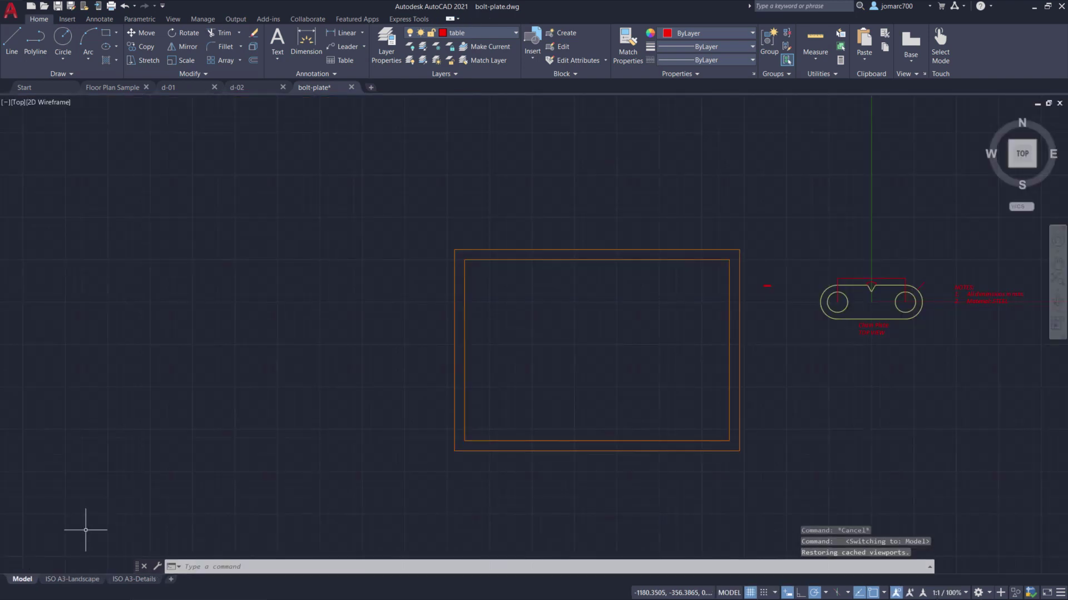
left_click(391, 52)
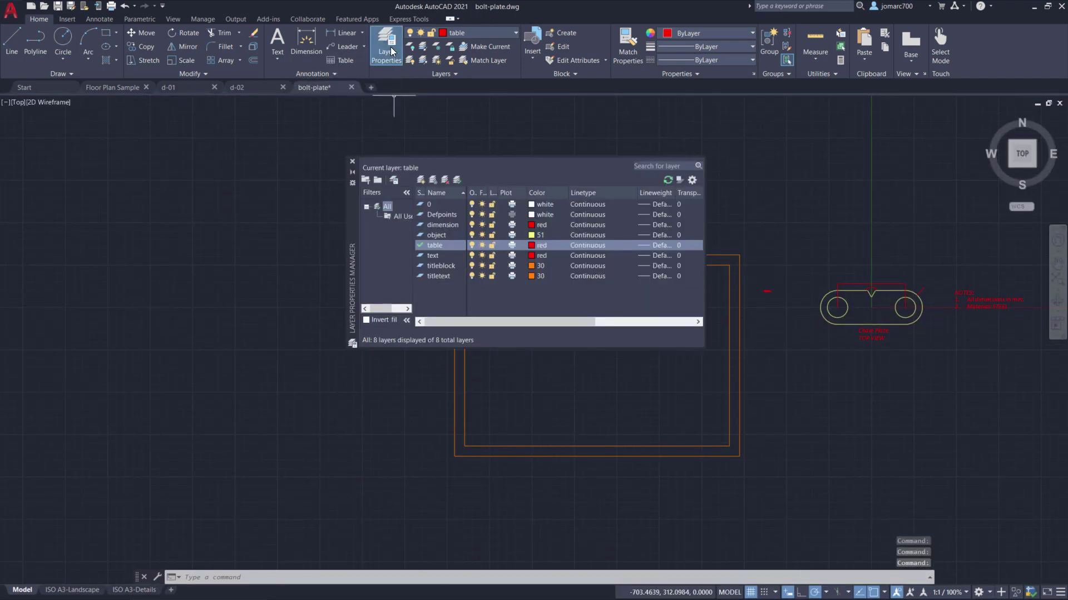
left_click(421, 179)
type("vc")
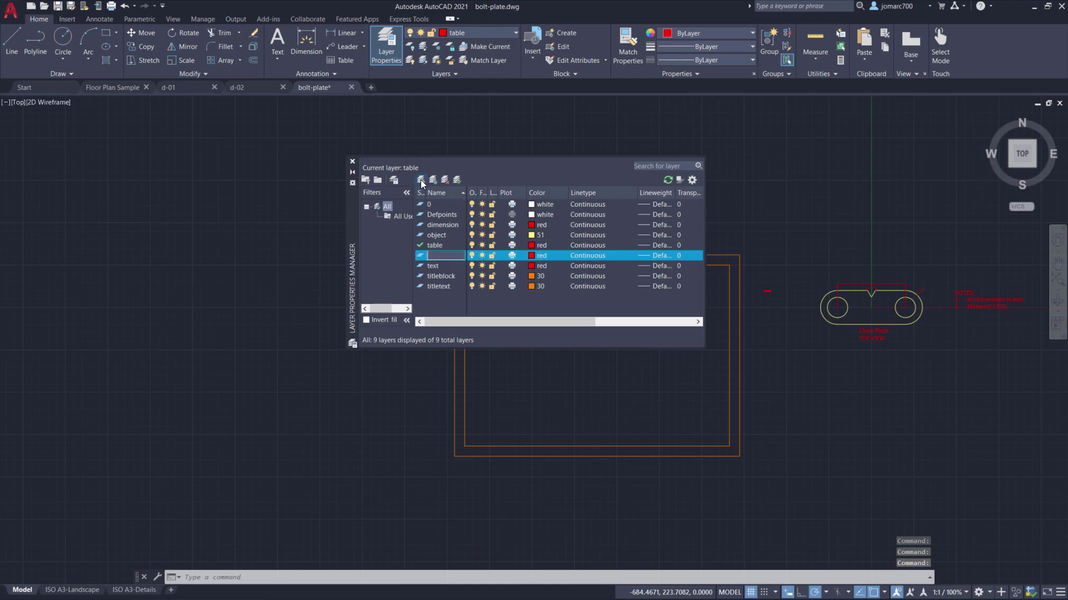
type("ewport")
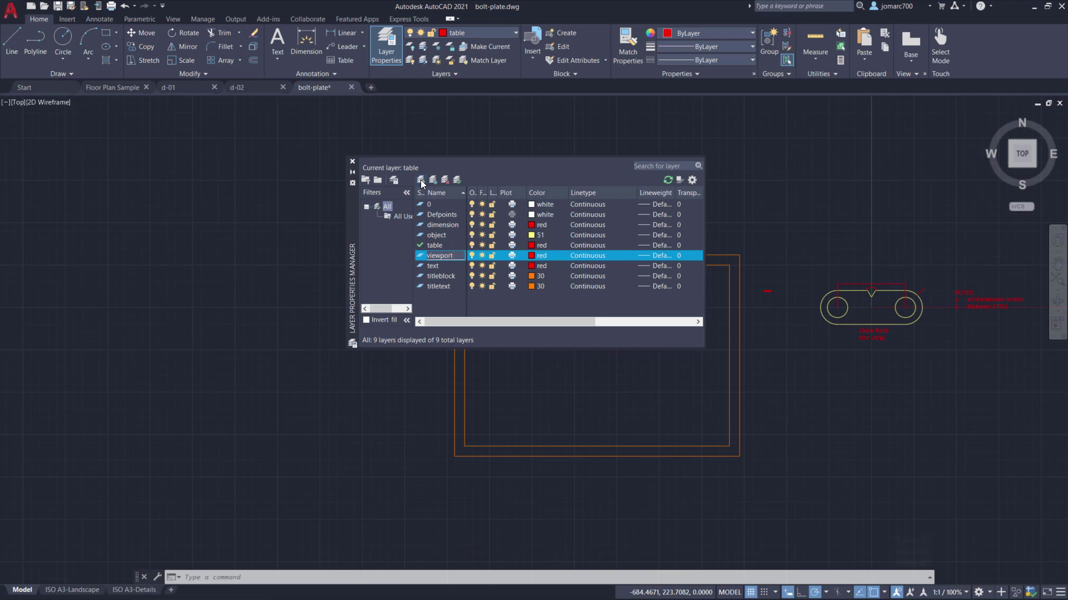
left_click(419, 256)
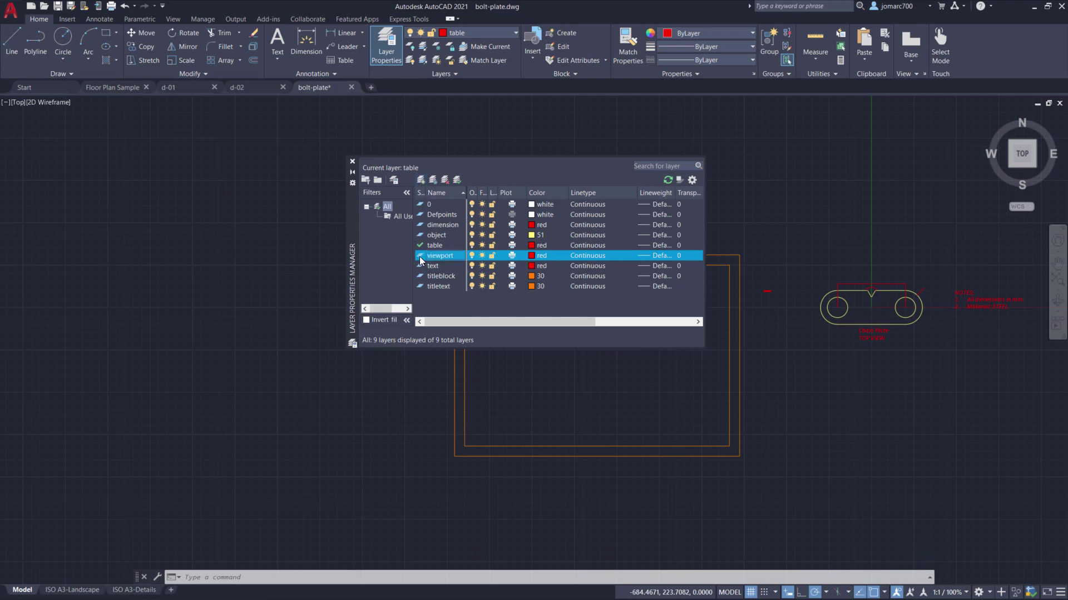
double_click(419, 255)
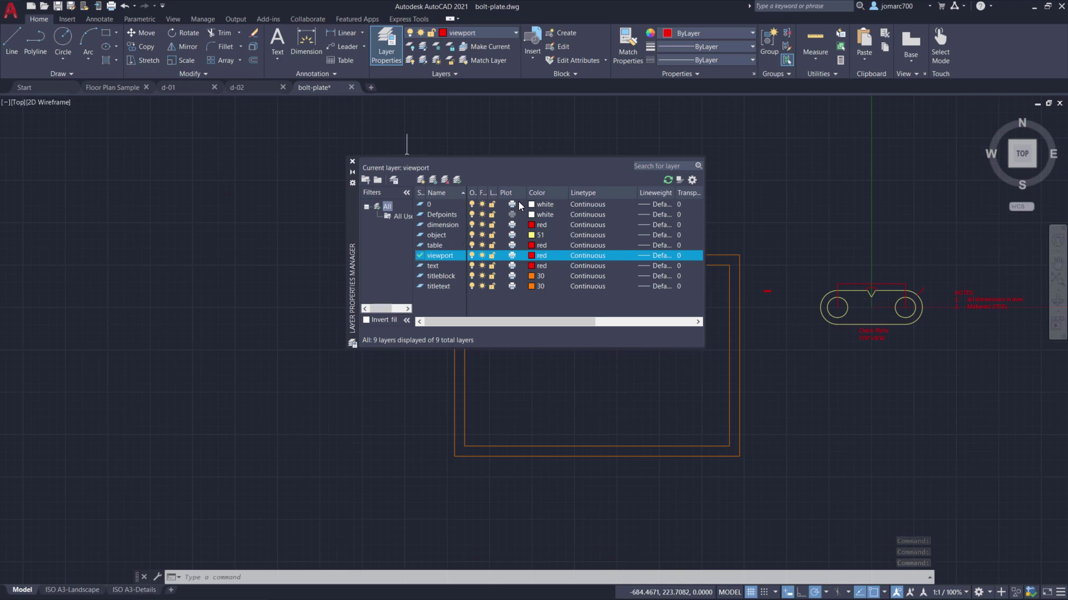
Step: Turn off plotting for the viewport layer
mouse_move(526, 193)
left_mouse_down()
mouse_move(559, 193)
mouse_move(532, 195)
left_mouse_up()
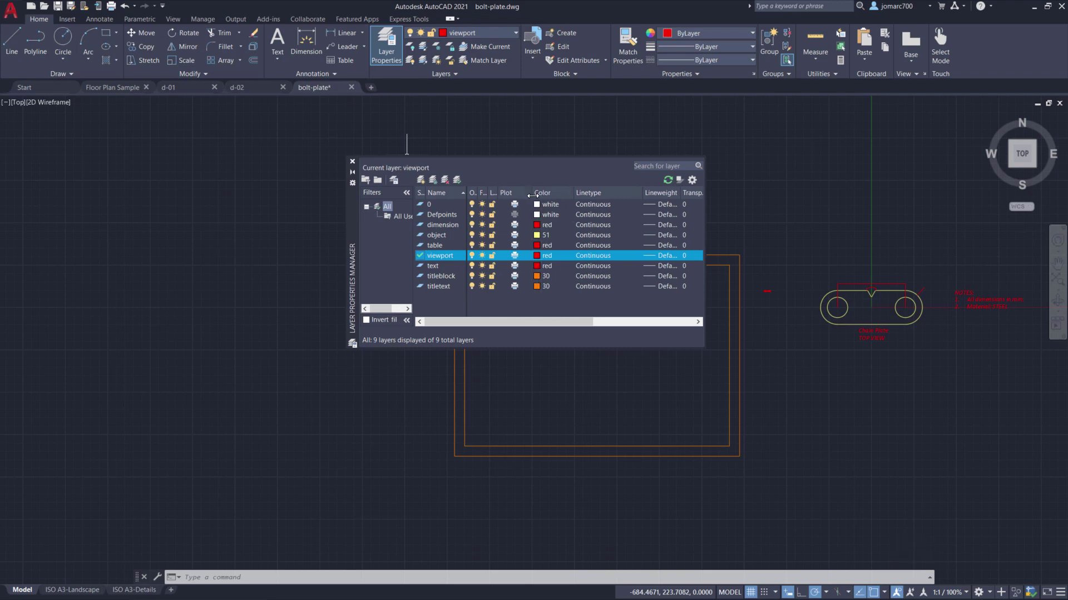
left_click(515, 256)
left_click(514, 256)
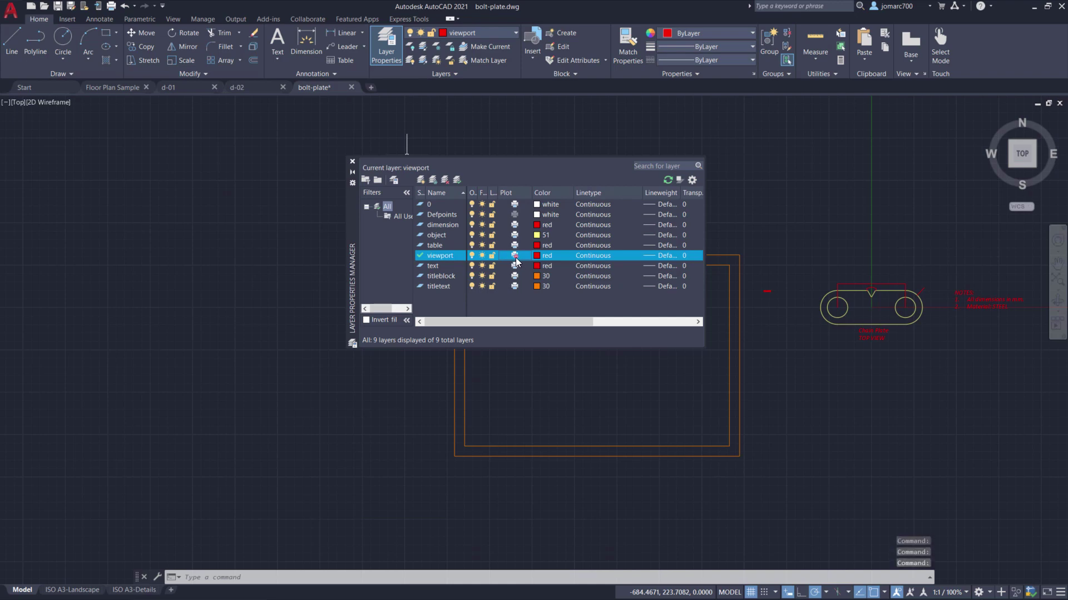
left_click(515, 257)
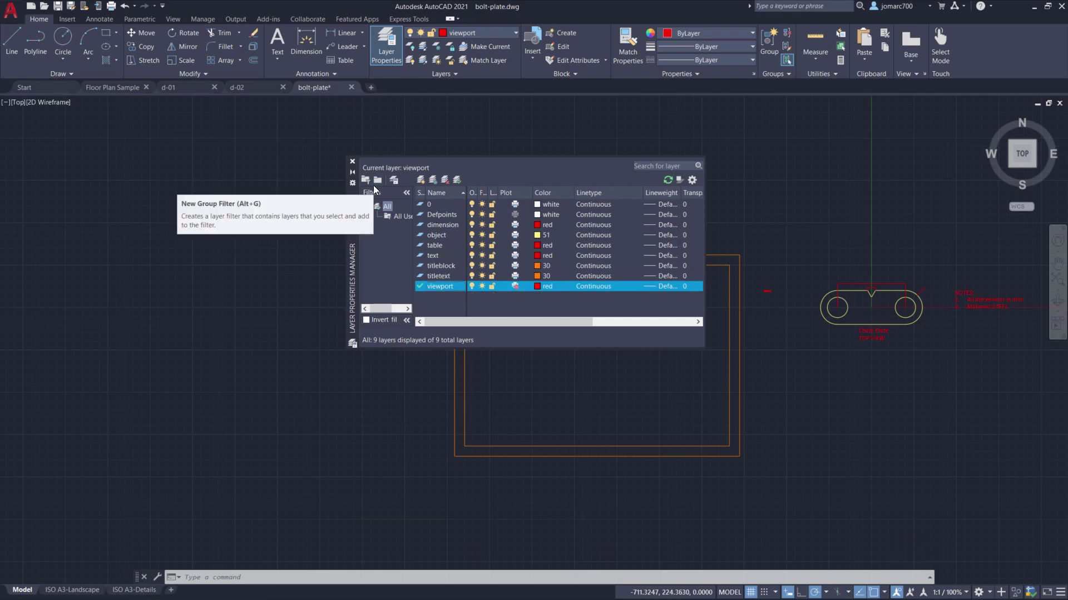
Step: Set the viewport layer's color to index 30 and close the layer properties manager
left_click(538, 286)
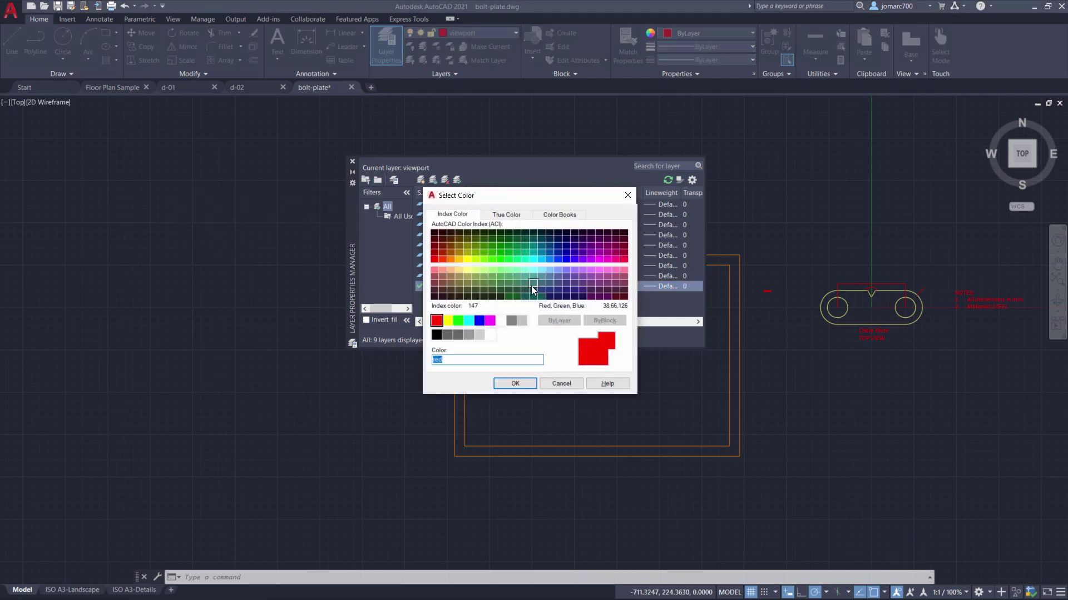
left_click(451, 260)
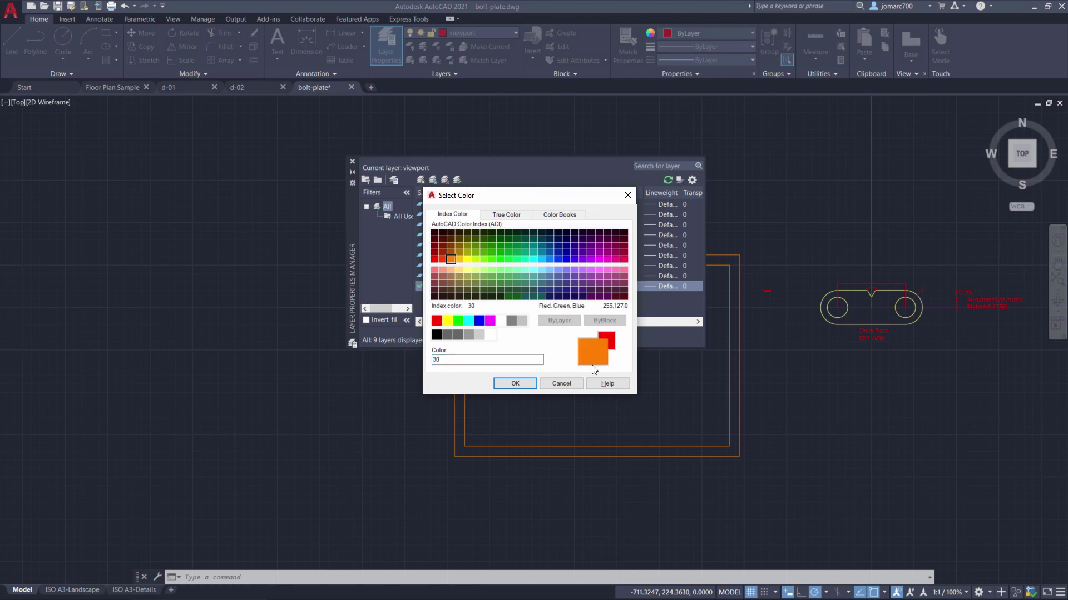
left_click(515, 383)
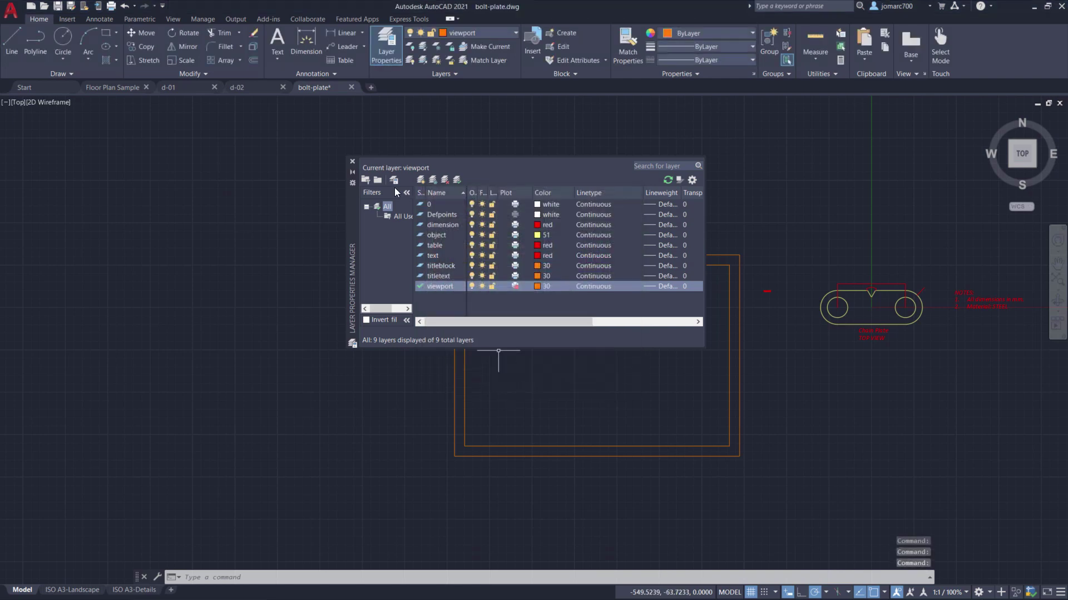
left_click(353, 161)
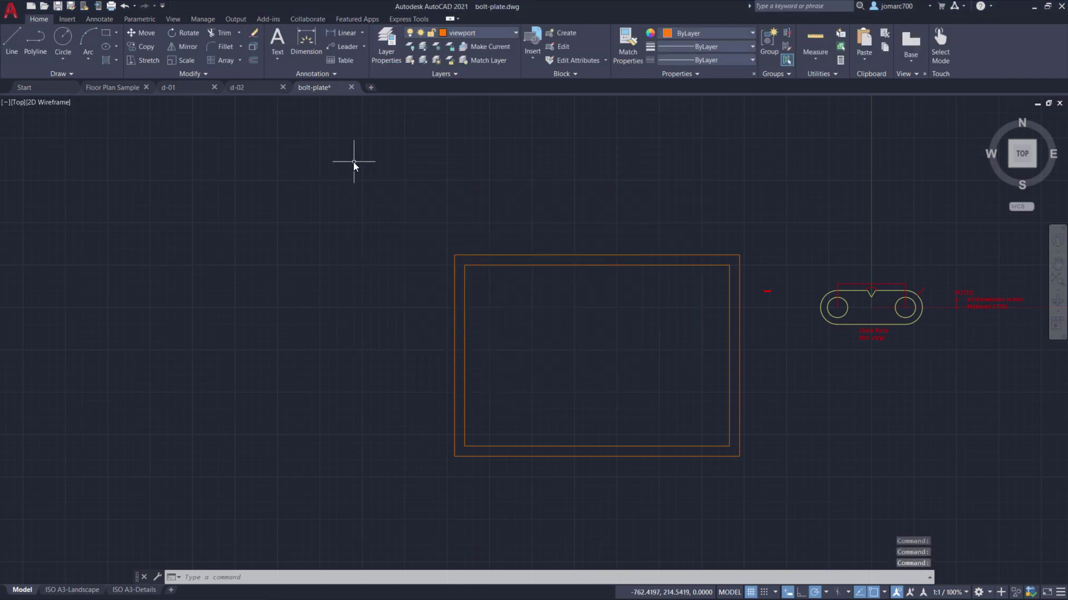
Step: Change the viewport layer's color to gray, index color 8
scroll(391, 197, "down", 1)
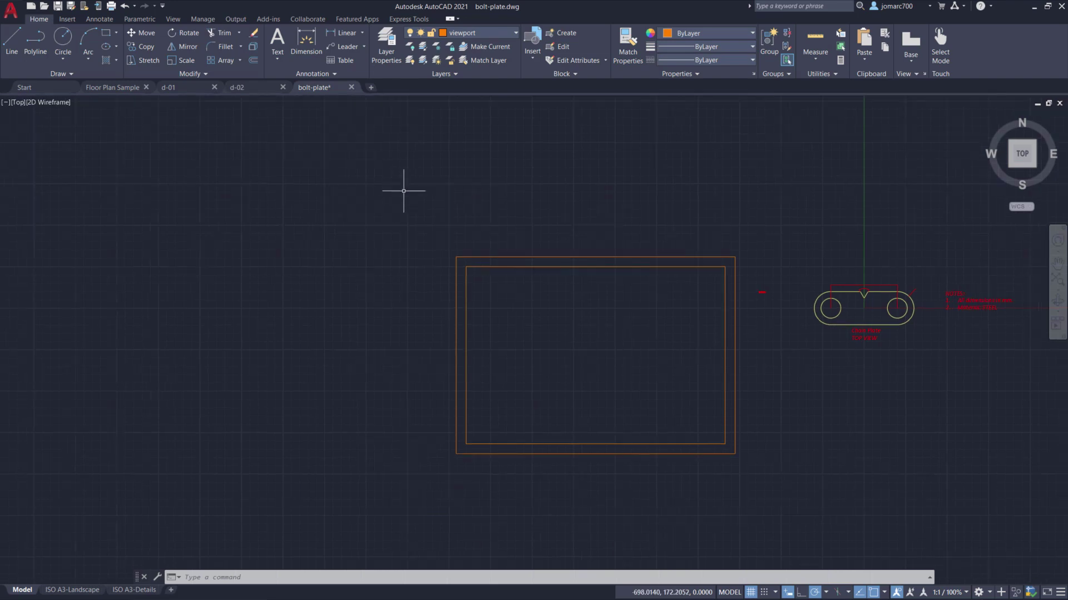
left_click(469, 35)
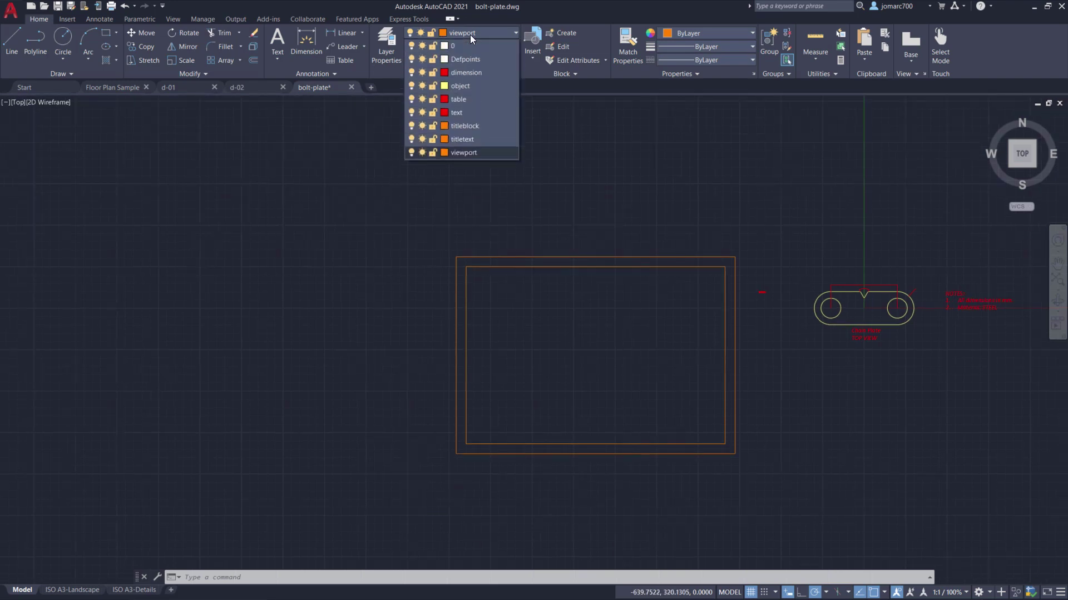
left_click(445, 153)
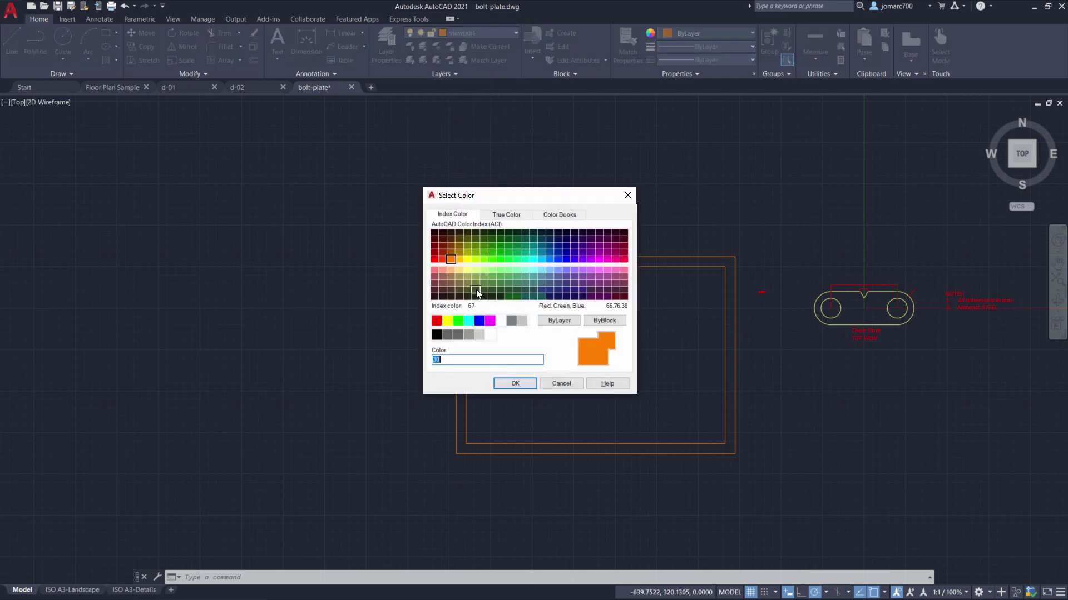
left_click(512, 324)
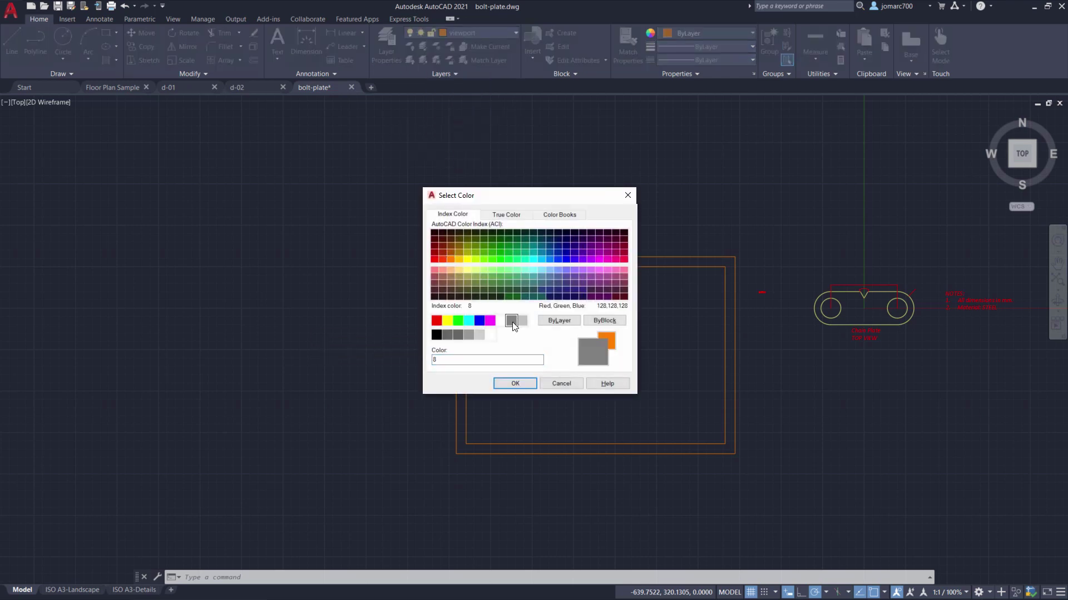
left_click(514, 384)
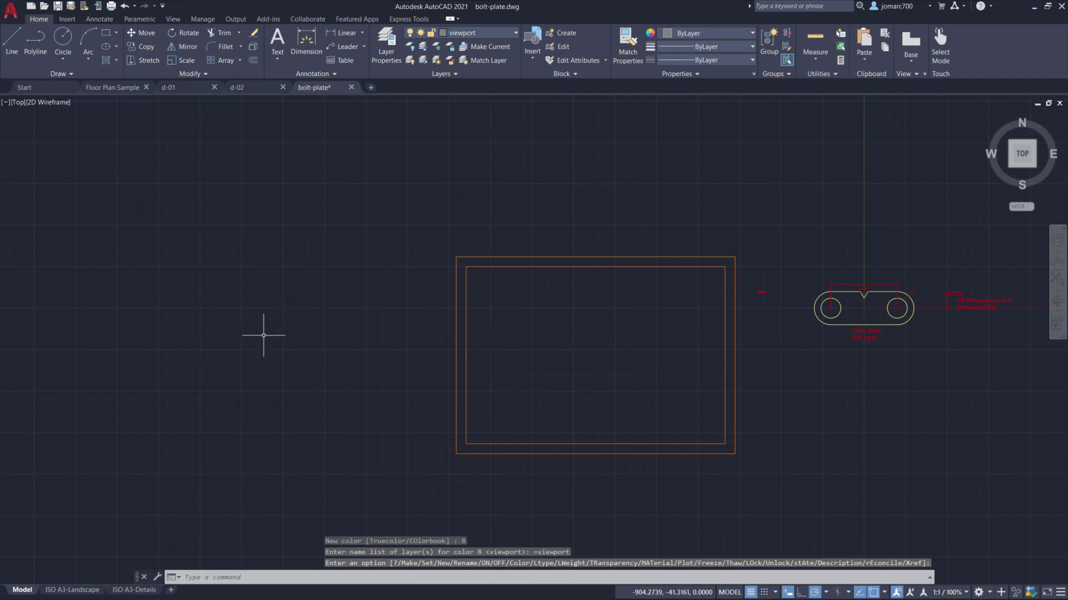
Step: On the ISO A3-Landscape layout, create a rectangular viewport in the upper-left part of the border frame
left_click(71, 590)
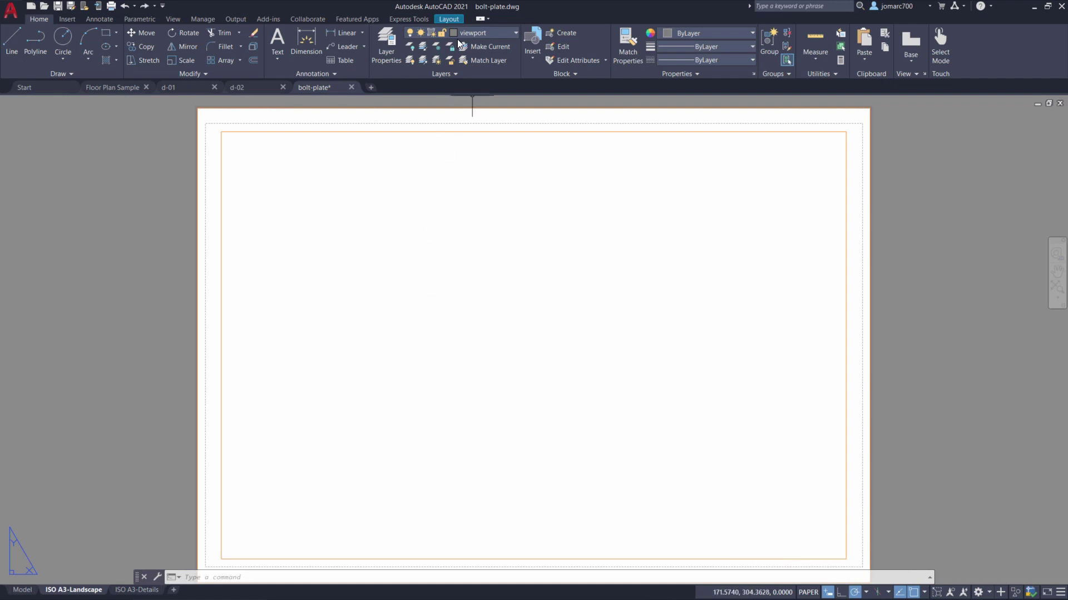
left_click(450, 20)
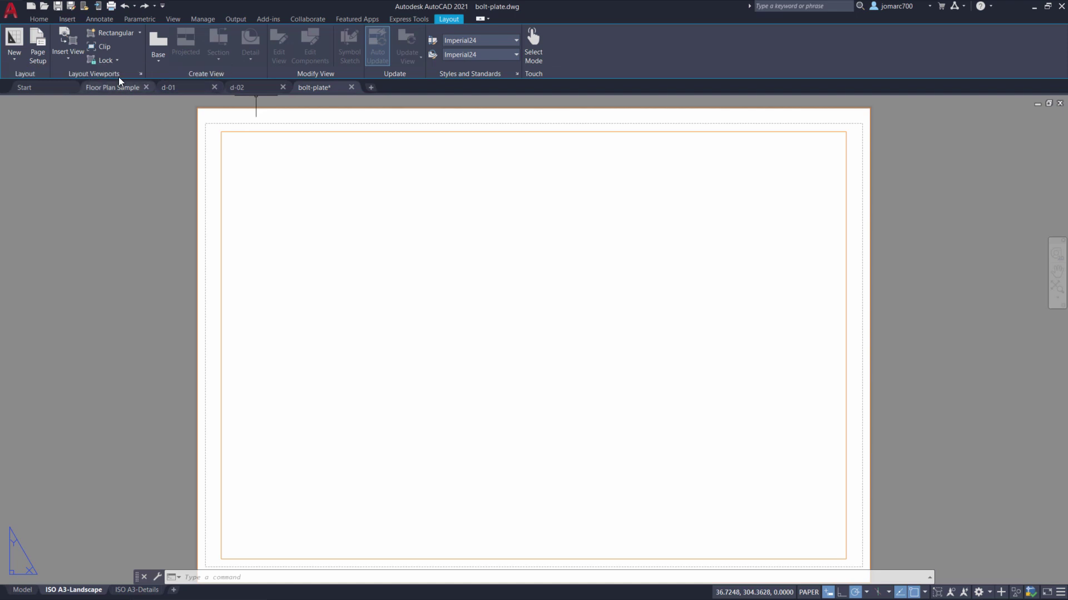
left_click(139, 33)
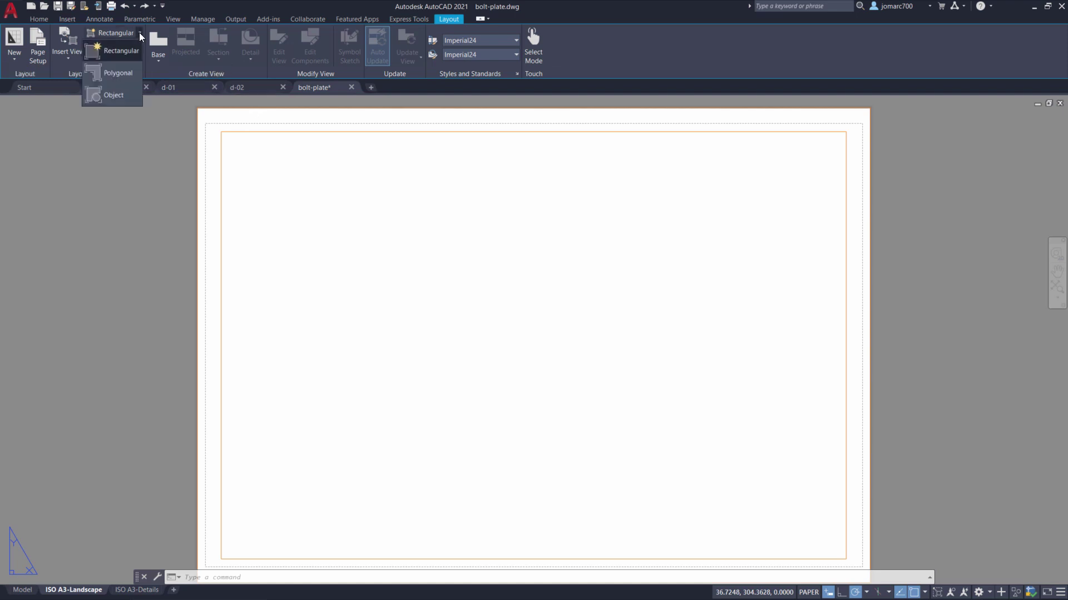
left_click(118, 53)
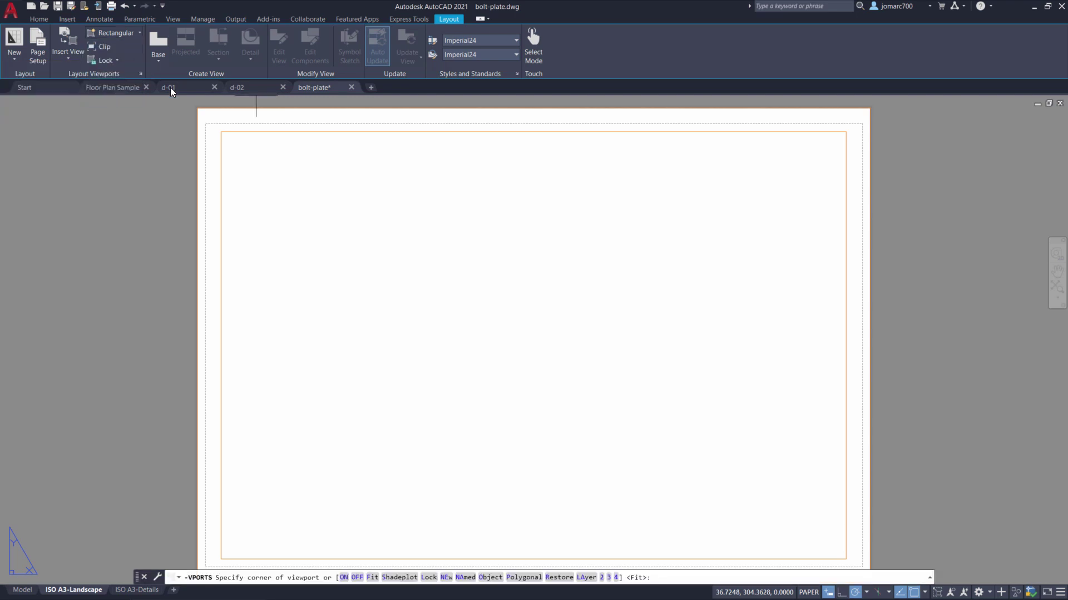
left_click(240, 153)
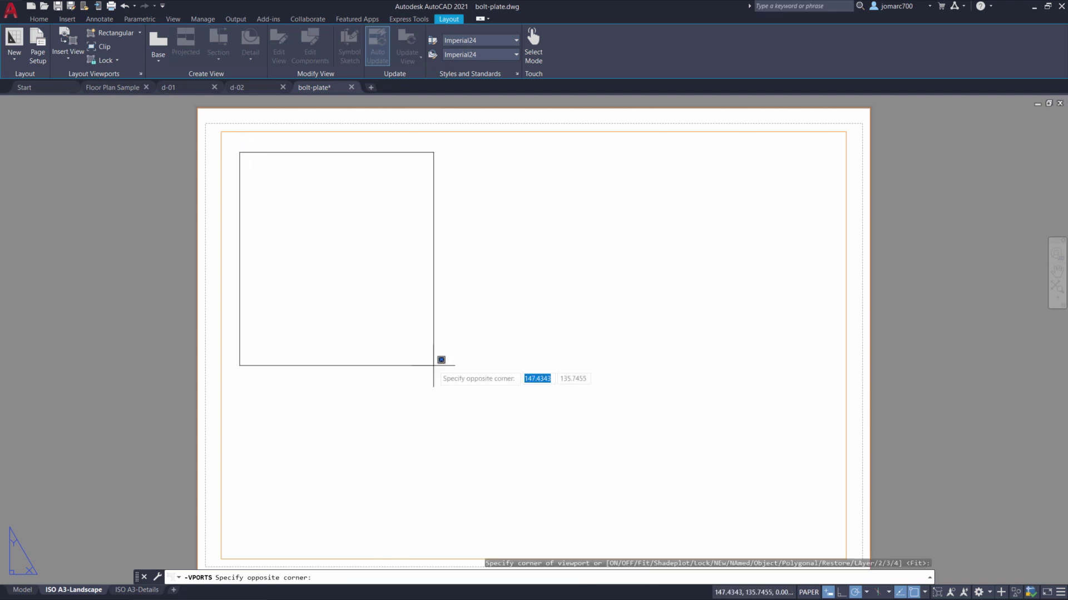
left_click(559, 383)
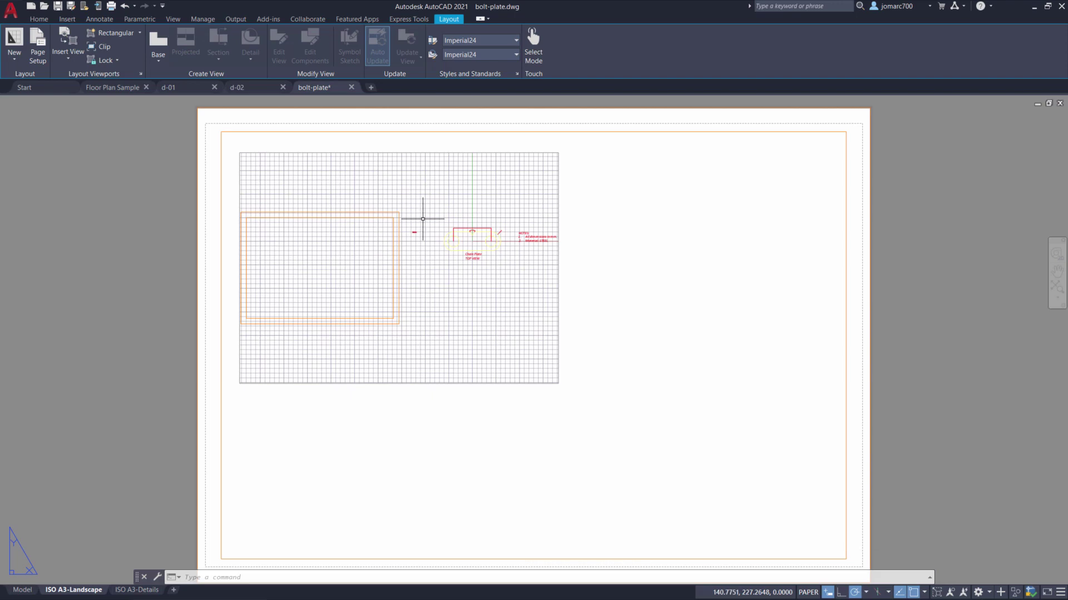
Step: Turn off the grid inside the new viewport, enlarge and center the Chain Plate top view in it, and return to paper space
double_click(414, 195)
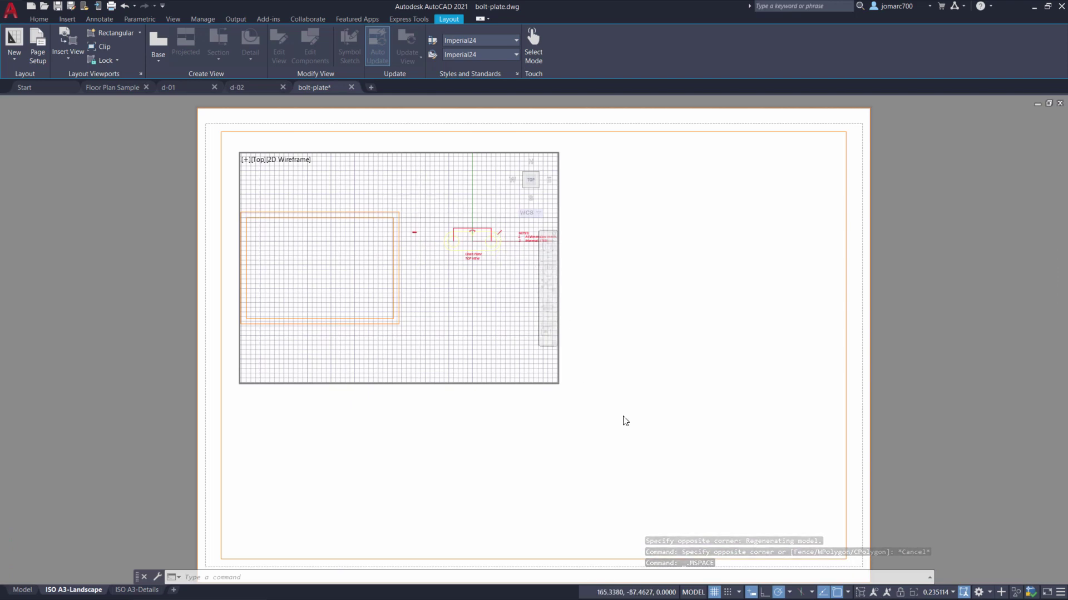
left_click(714, 593)
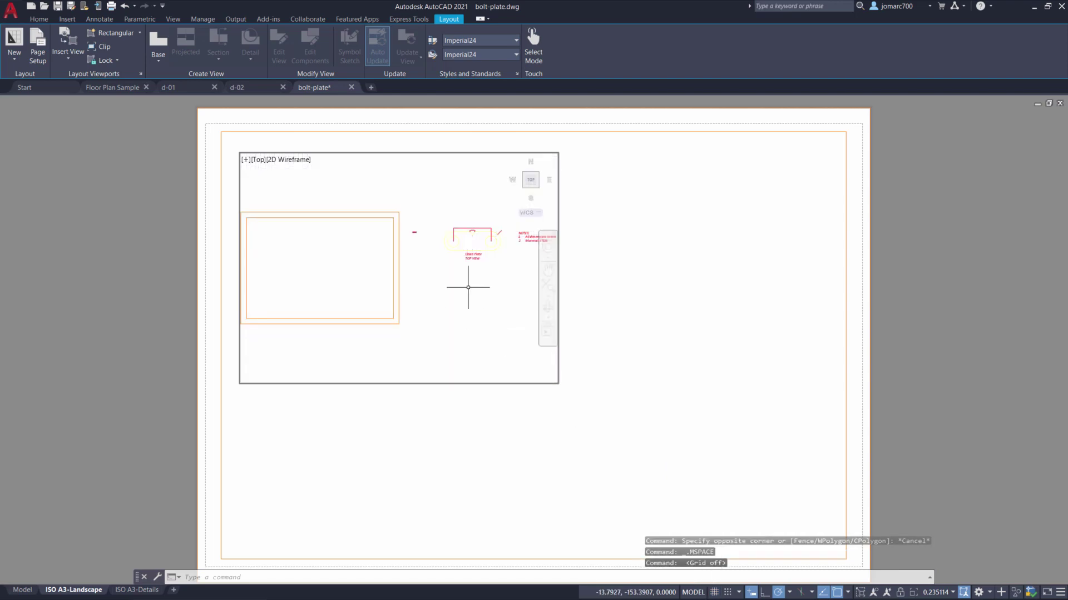
scroll(470, 286, "up", 8)
scroll(389, 284, "down", 4)
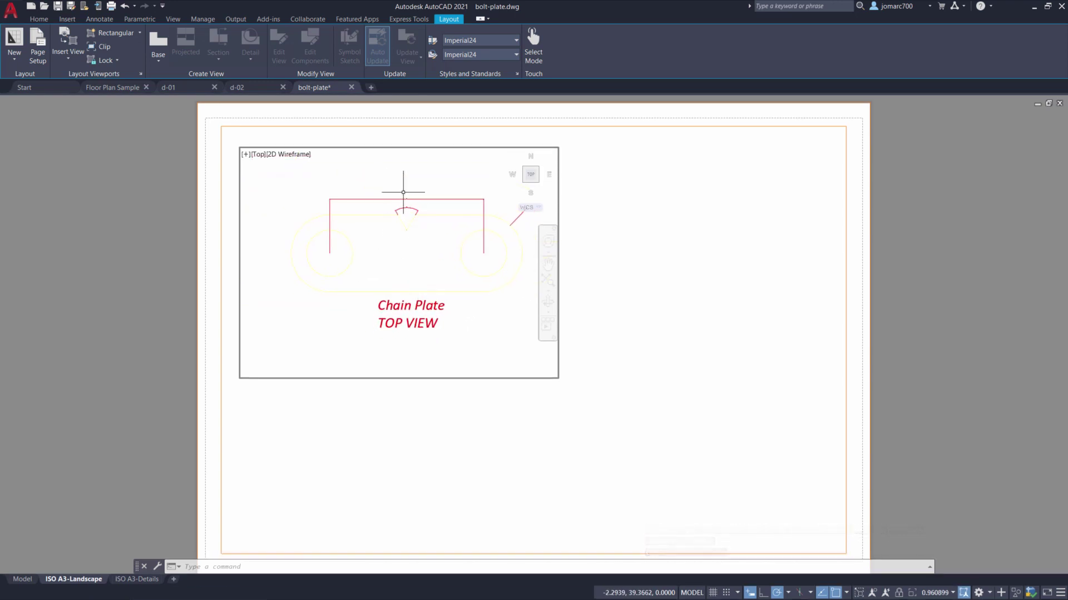
middle_click_drag(424, 262, 413, 264)
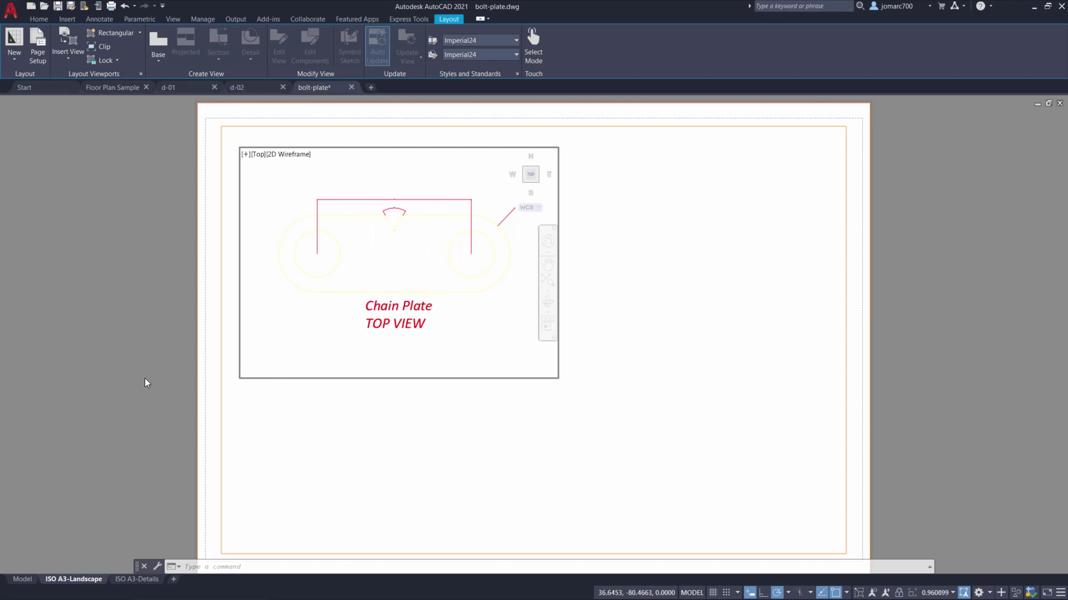
double_click(266, 416)
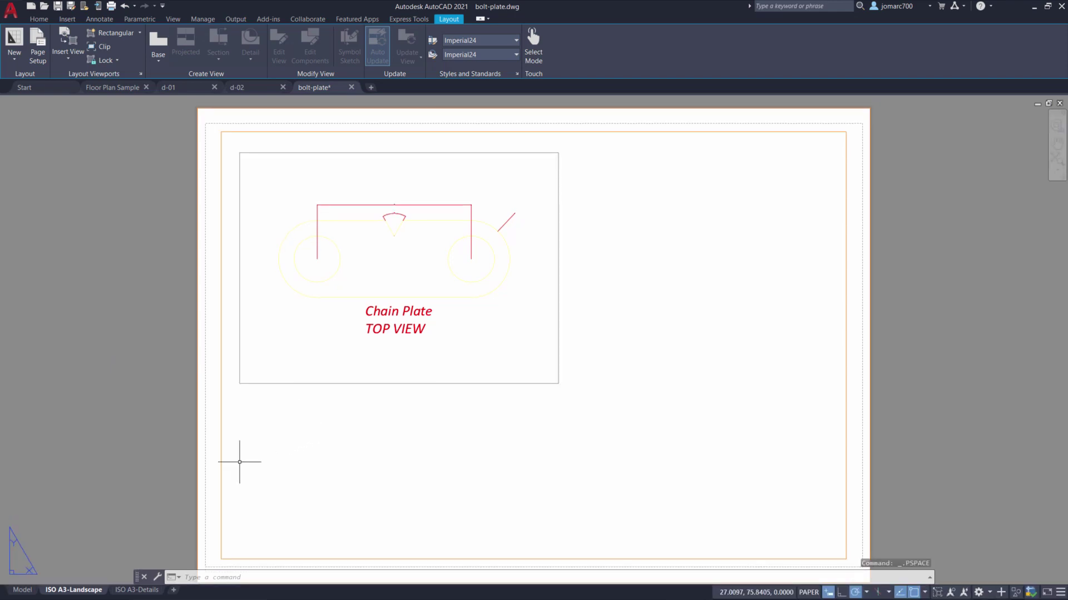
Step: In model space, make the object layer current and change its color to white, index color 7
left_click(23, 591)
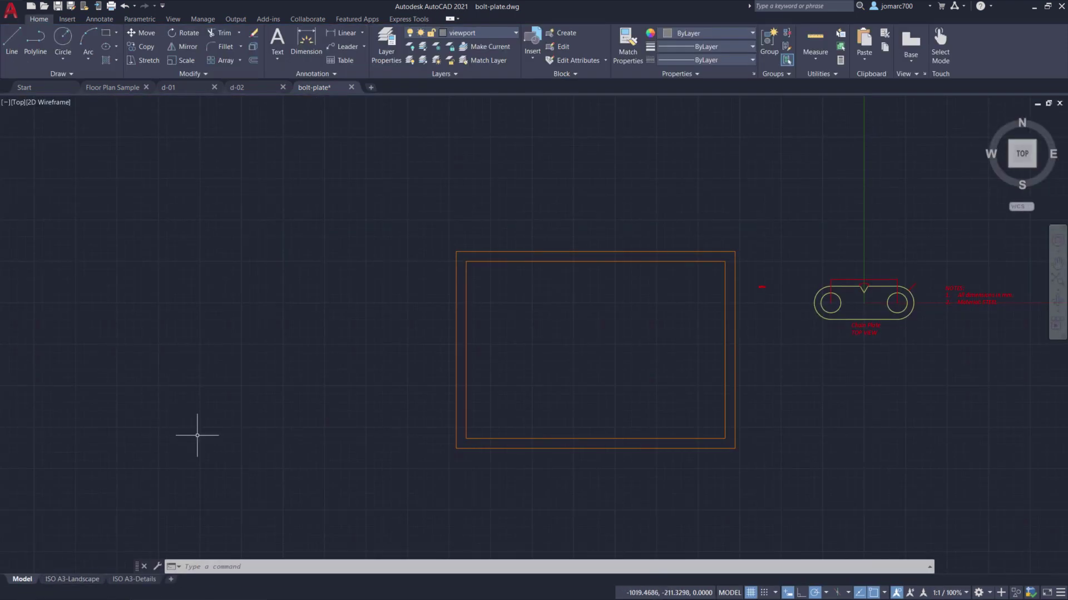
left_click(468, 33)
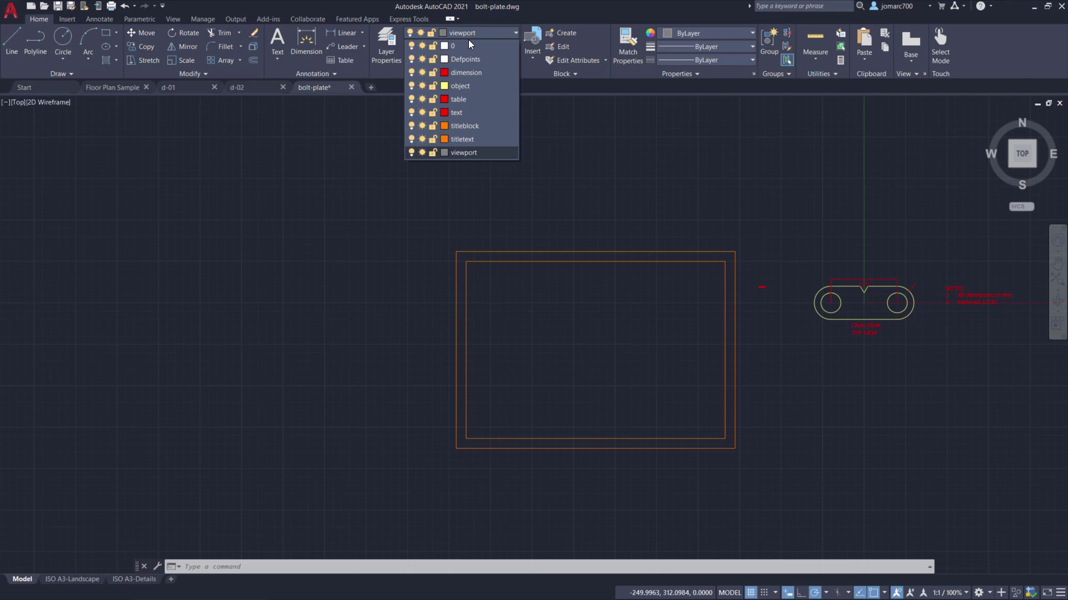
left_click(480, 85)
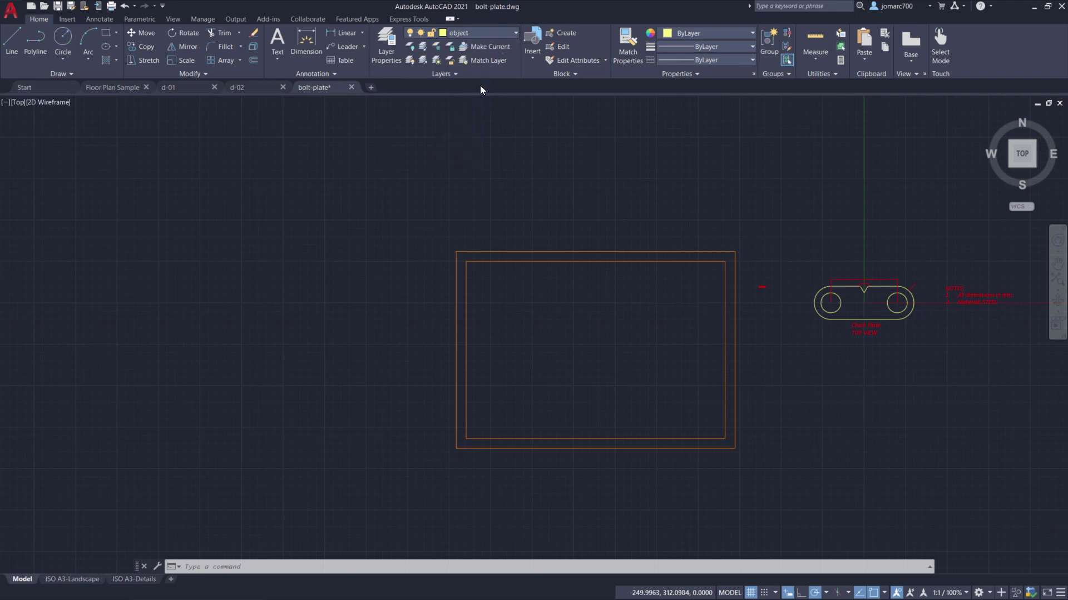
left_click(480, 35)
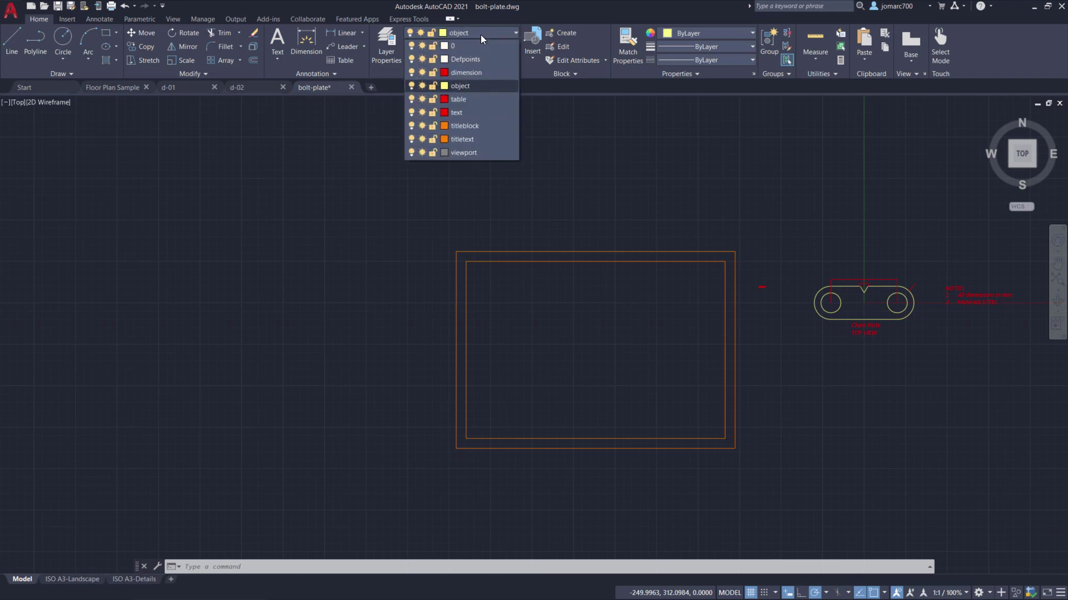
left_click(445, 86)
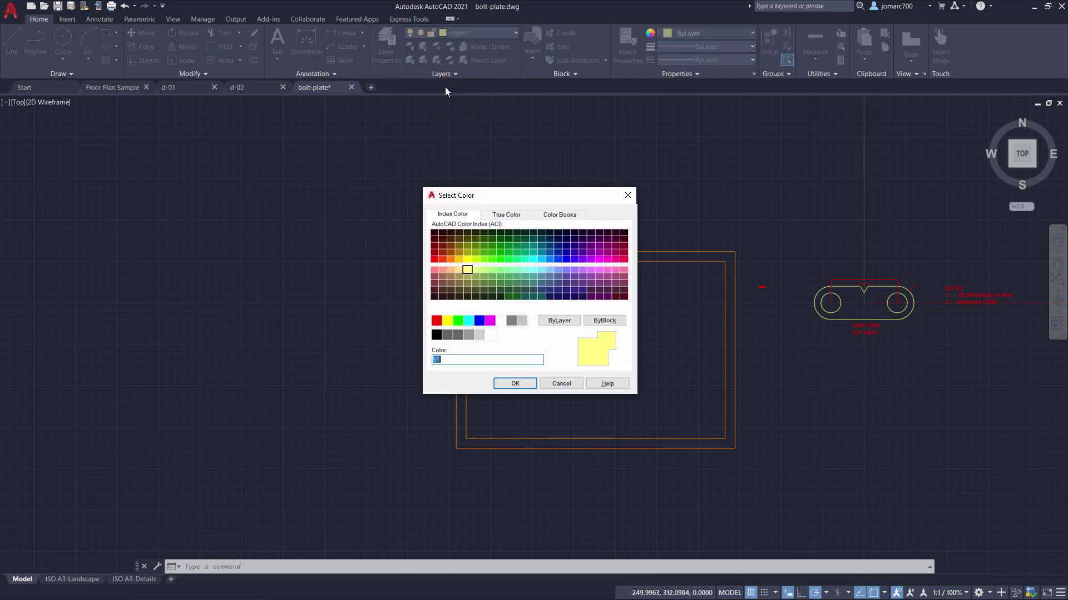
left_click(500, 320)
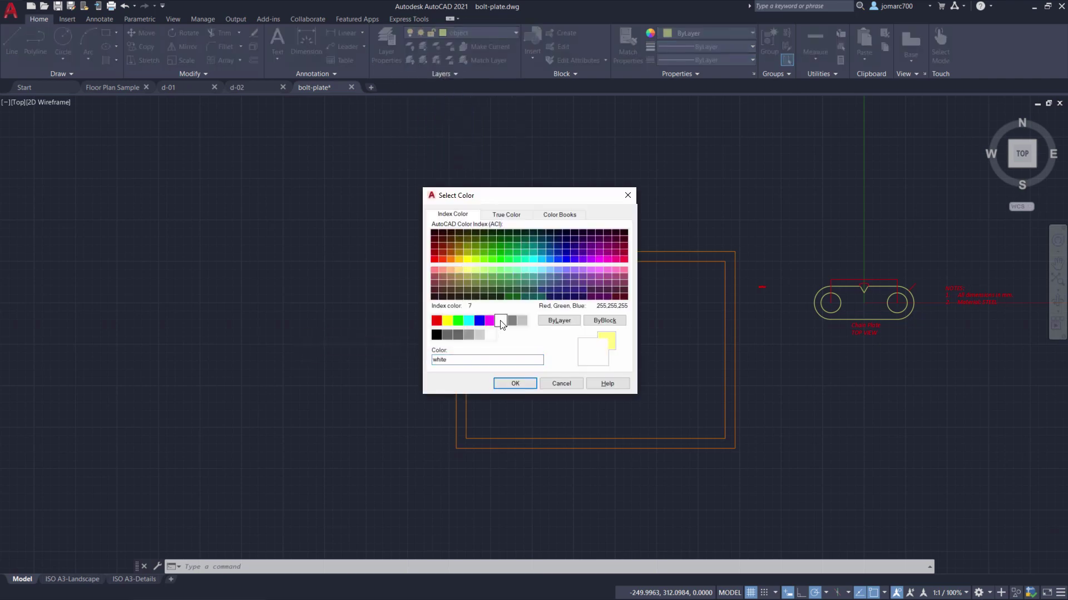
left_click(517, 386)
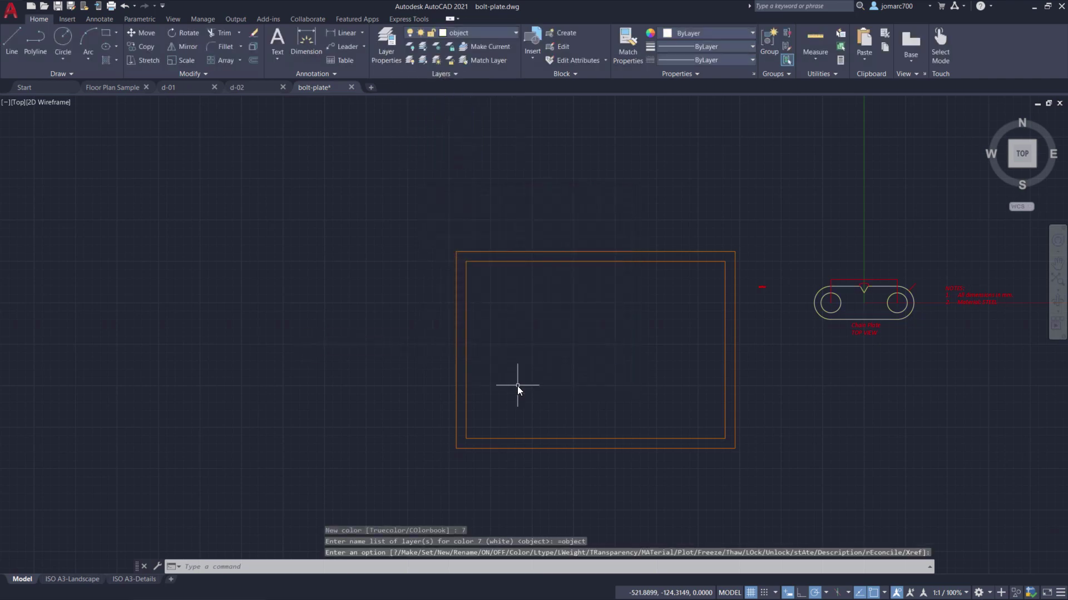
scroll(517, 386, "up", 2)
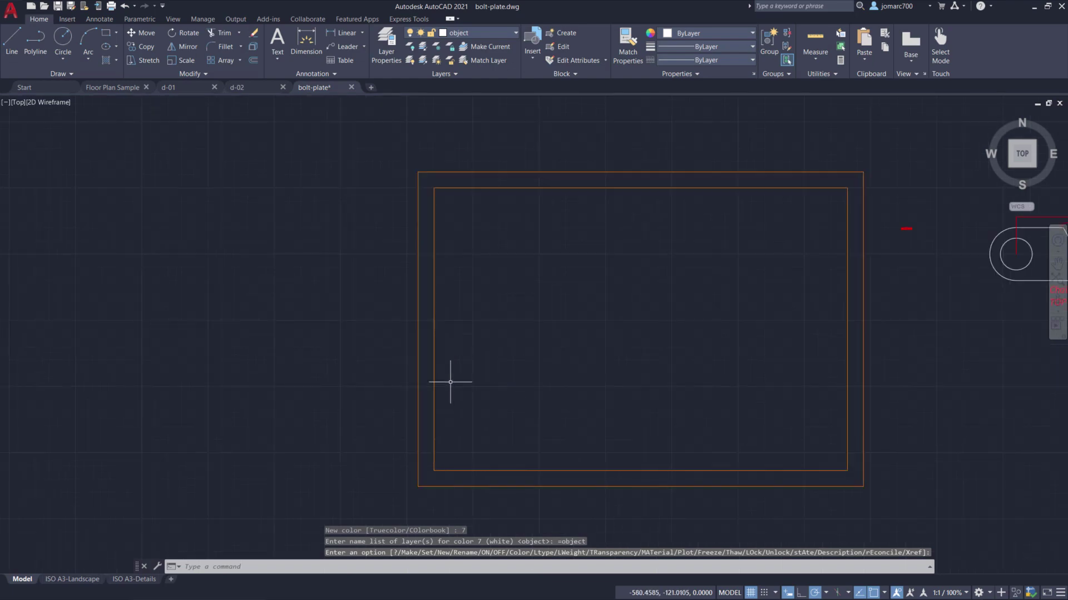
Step: On the ISO A3-Landscape layout, create a second rectangular viewport starting from the first viewport's upper-right corner and reaching near the border's right edge
left_click(73, 580)
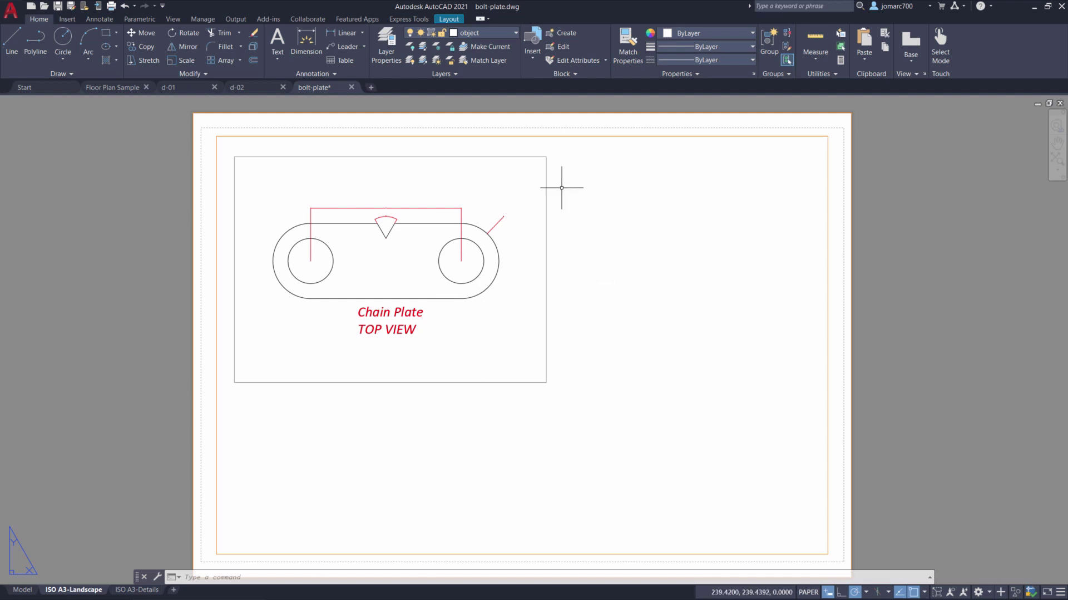
left_click(449, 18)
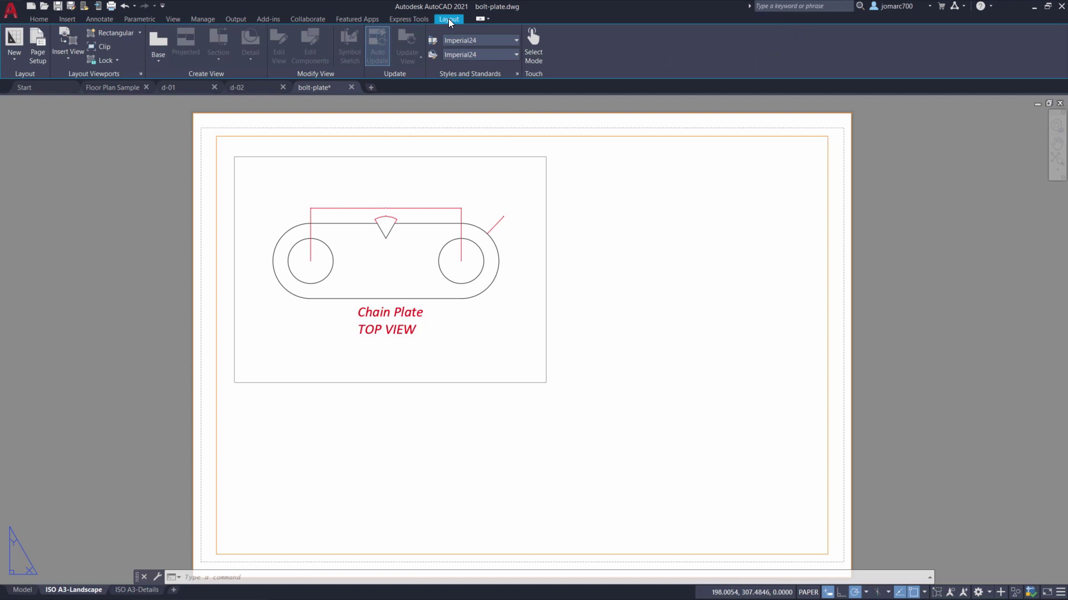
left_click(116, 33)
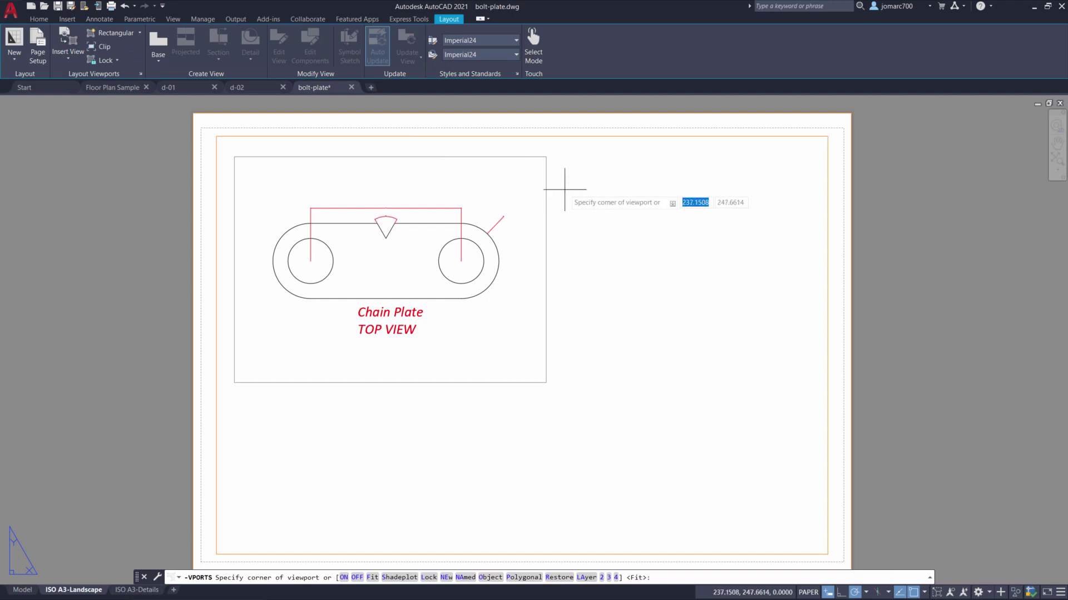
left_click(546, 157)
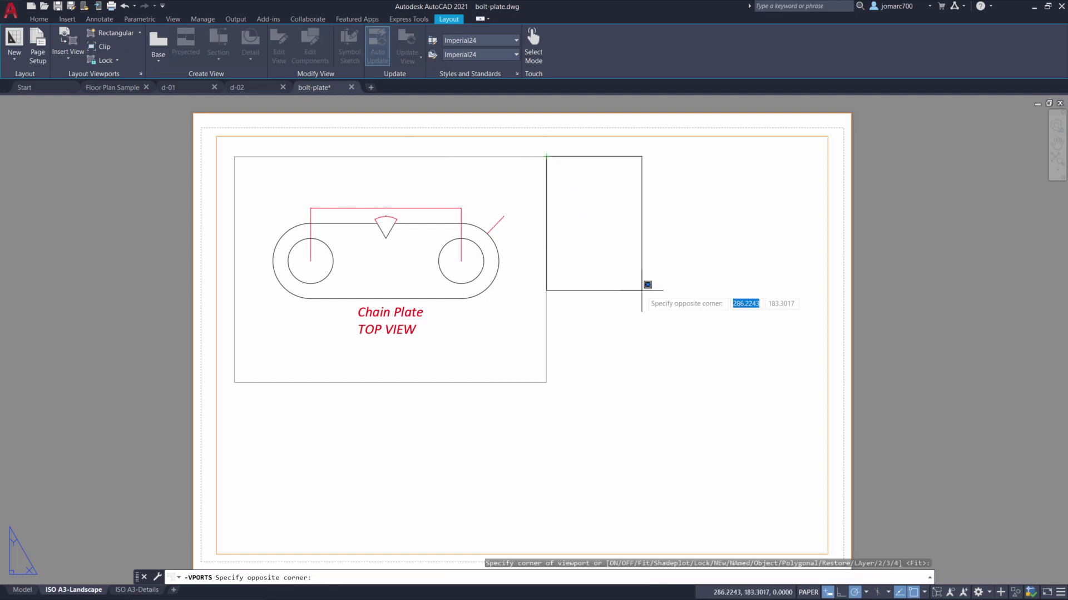
left_click(803, 444)
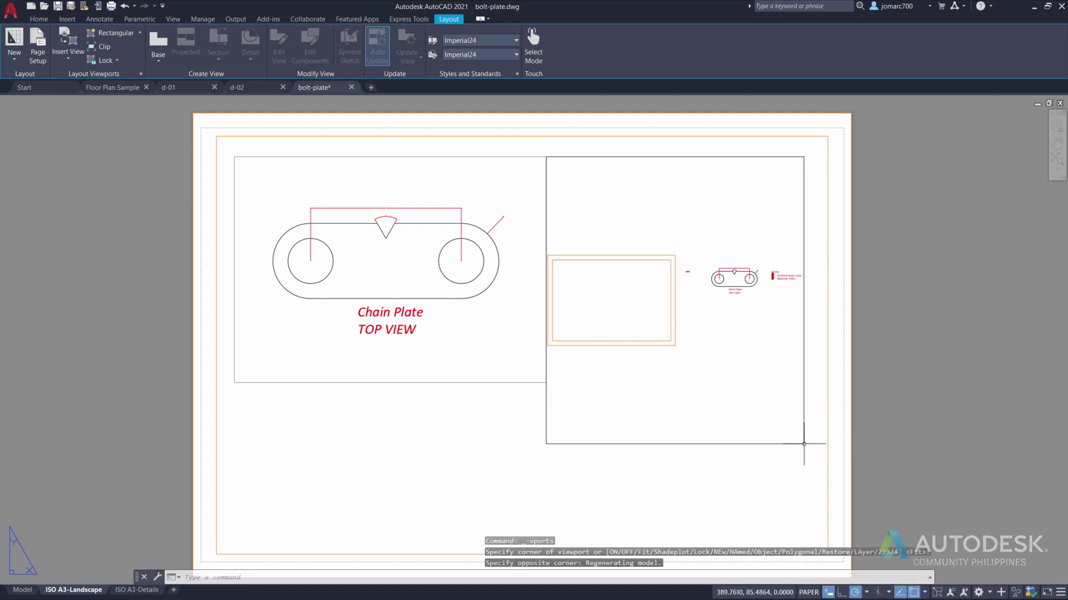
Step: Enlarge the Dimensions Table to fill the width of the second viewport near its upper edge, and return to paper space
scroll(717, 334, "up", 4)
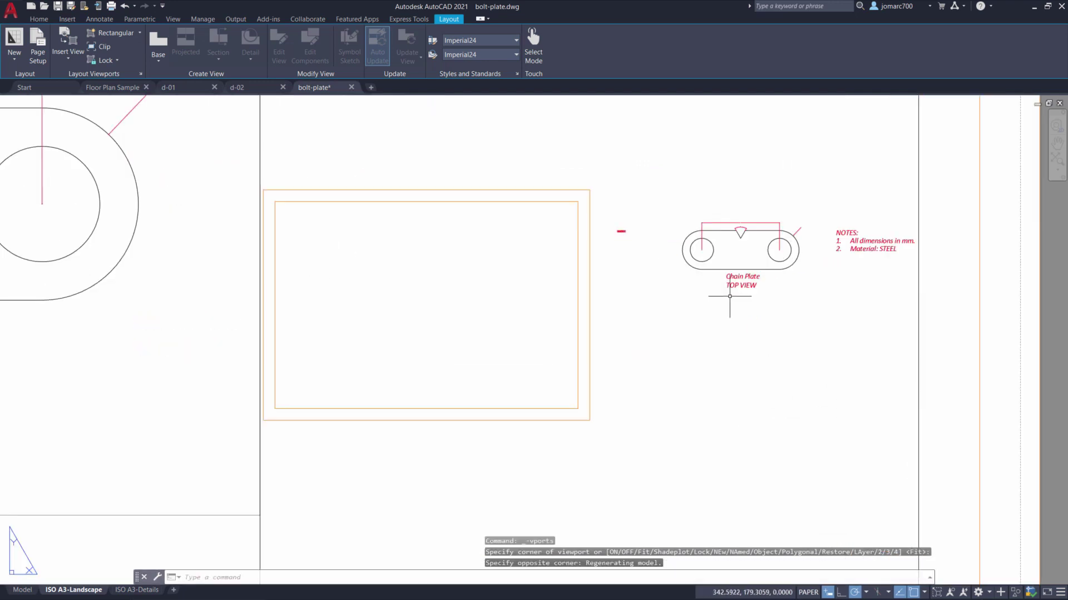
scroll(720, 279, "down", 6)
double_click(687, 245)
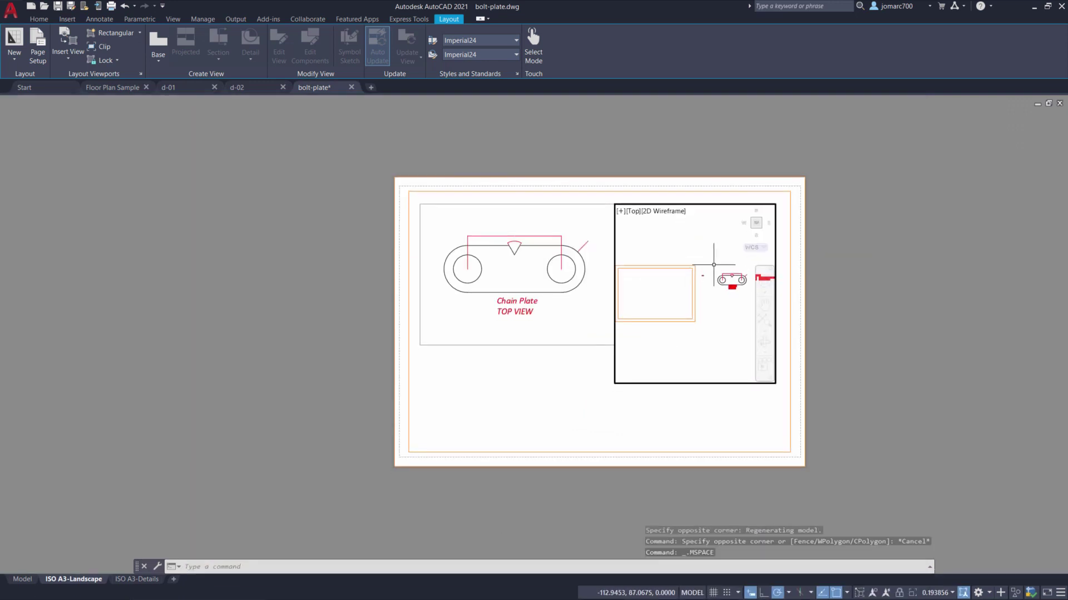
scroll(699, 271, "up", 6)
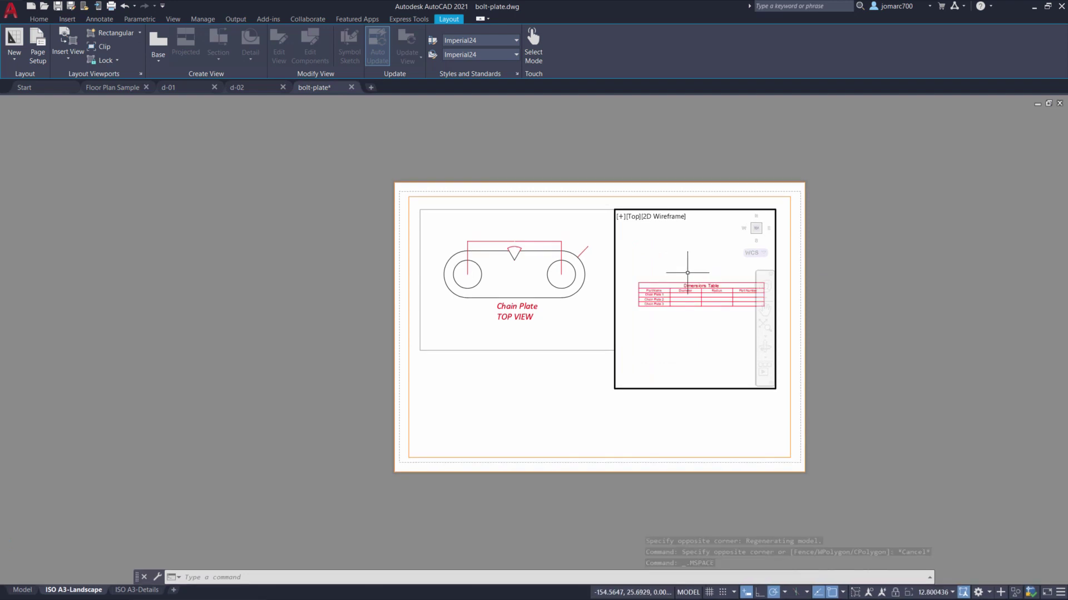
scroll(688, 272, "up", 6)
scroll(682, 242, "down", 2)
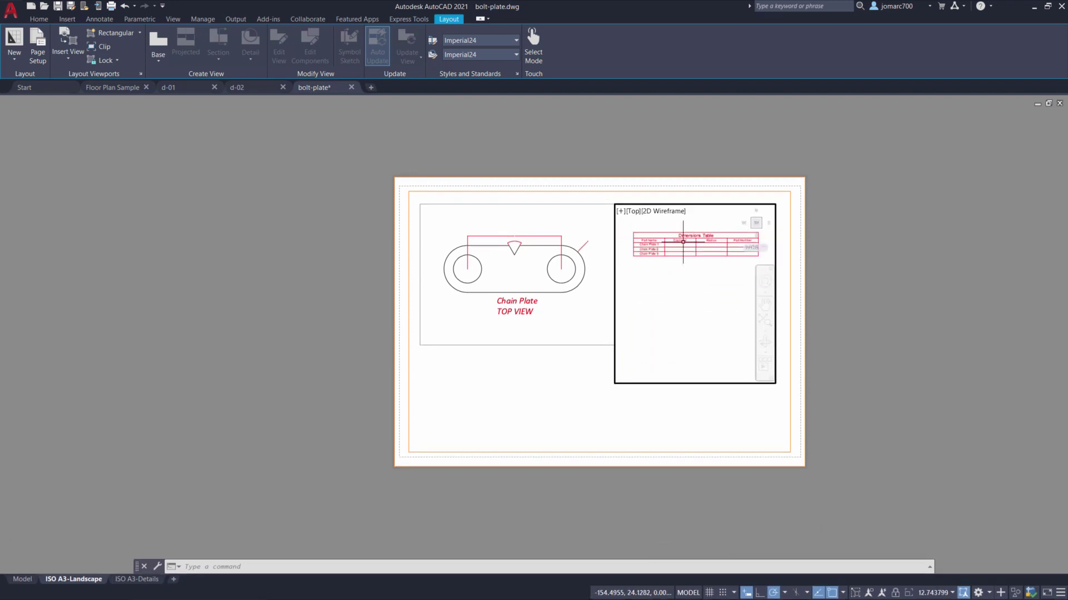
middle_click_drag(682, 242, 685, 225)
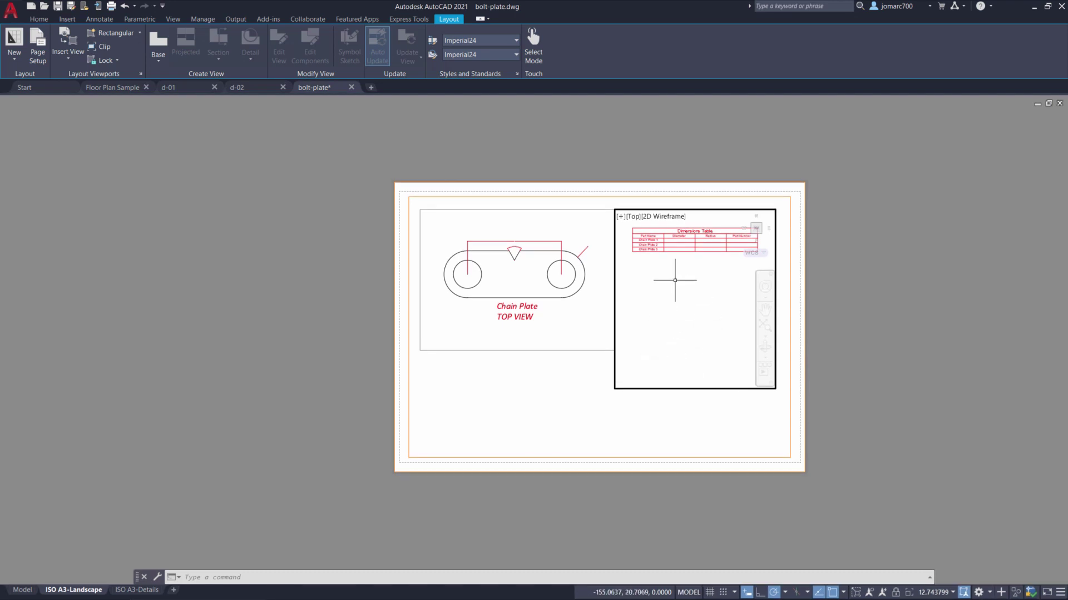
double_click(557, 407)
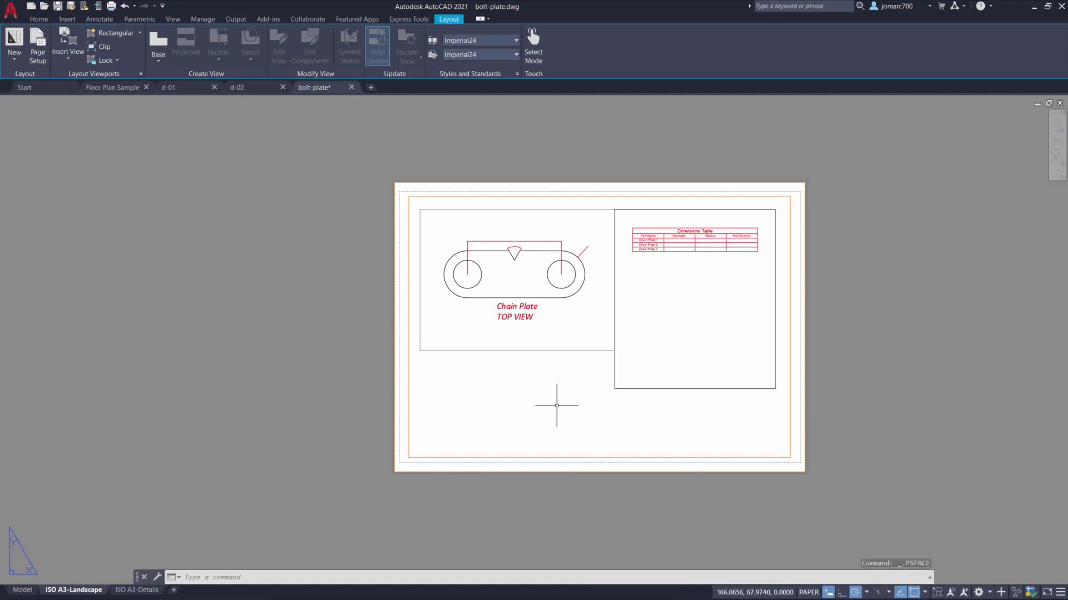
Step: Shorten the Dimensions Table viewport by stretching its lower edge up to just below the table
left_click(670, 388)
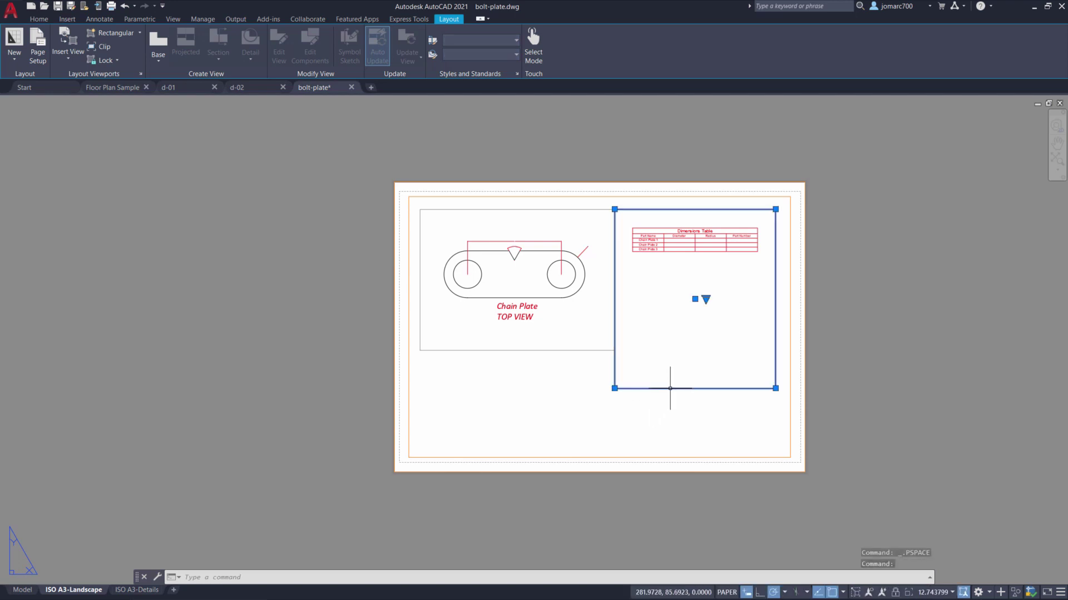
left_click(614, 388)
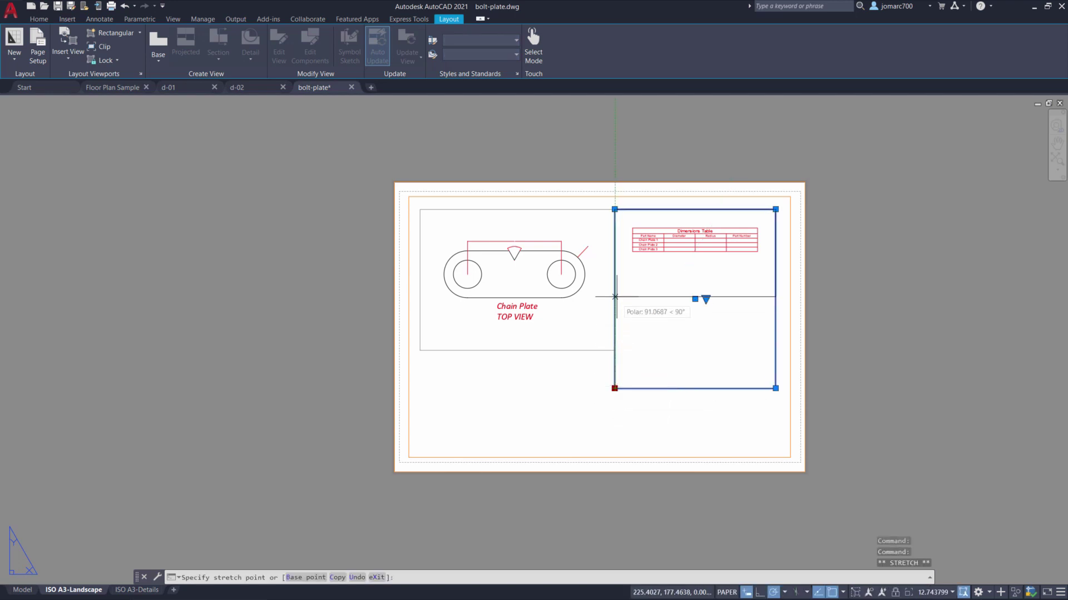
left_click(614, 273)
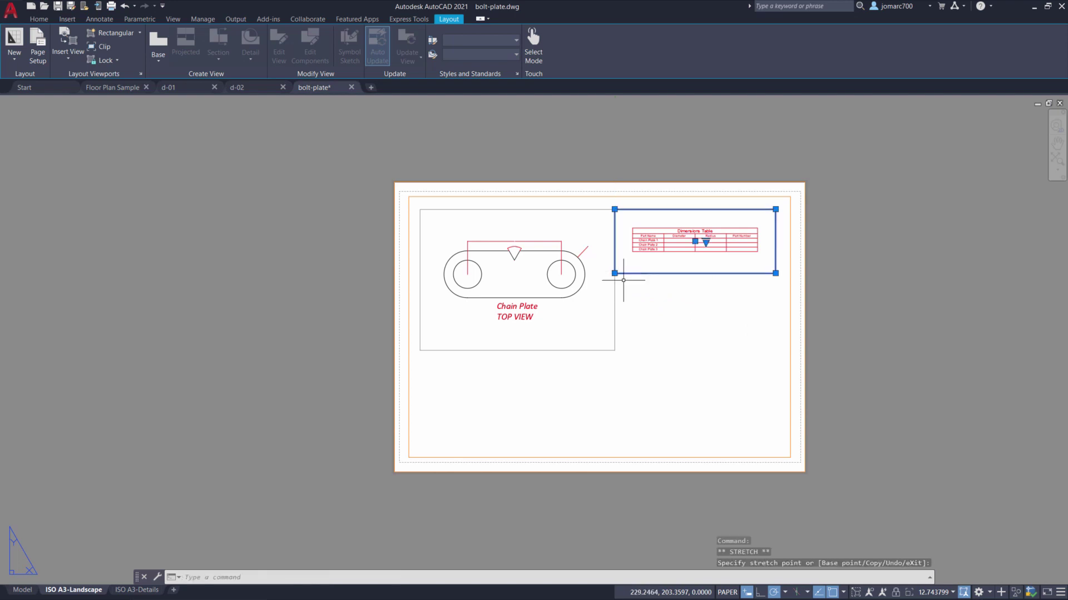
Step: Shorten the chain plate viewport by stretching its lower edge up about 20 mm
left_click(615, 352)
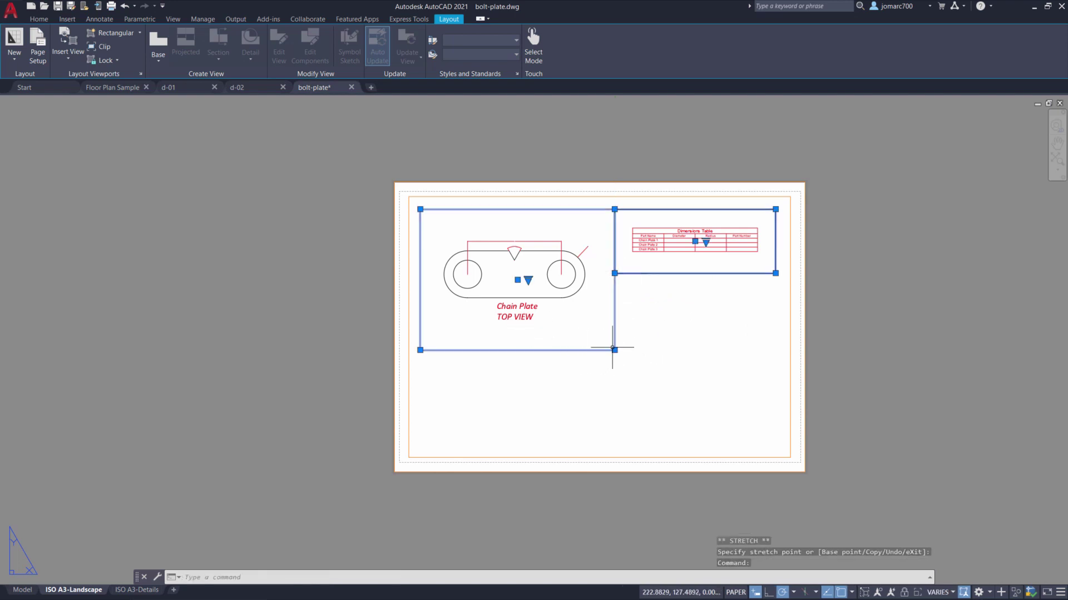
left_click(614, 350)
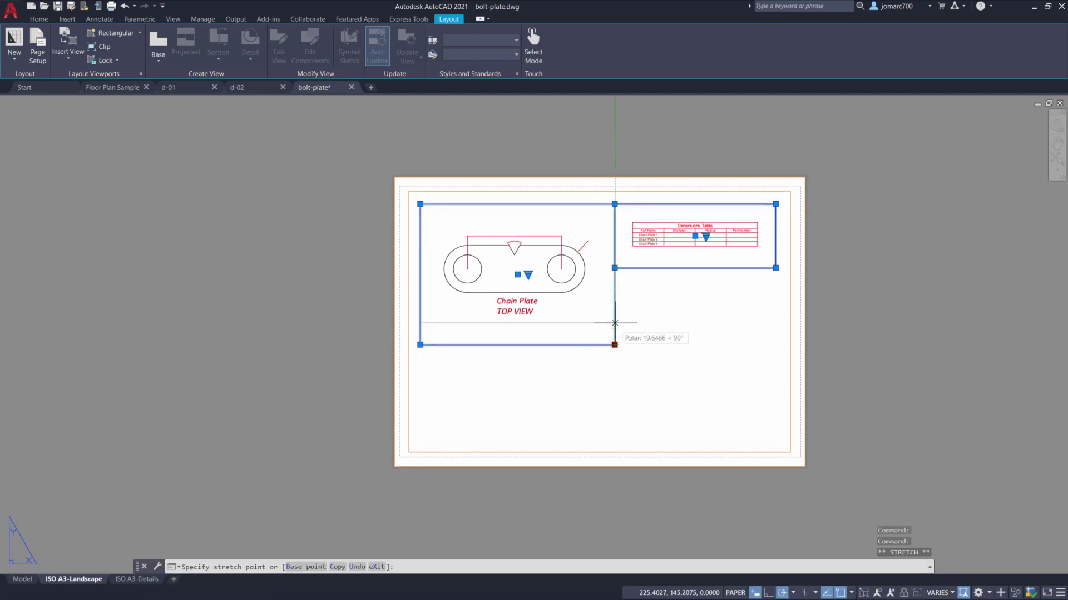
left_click(615, 323)
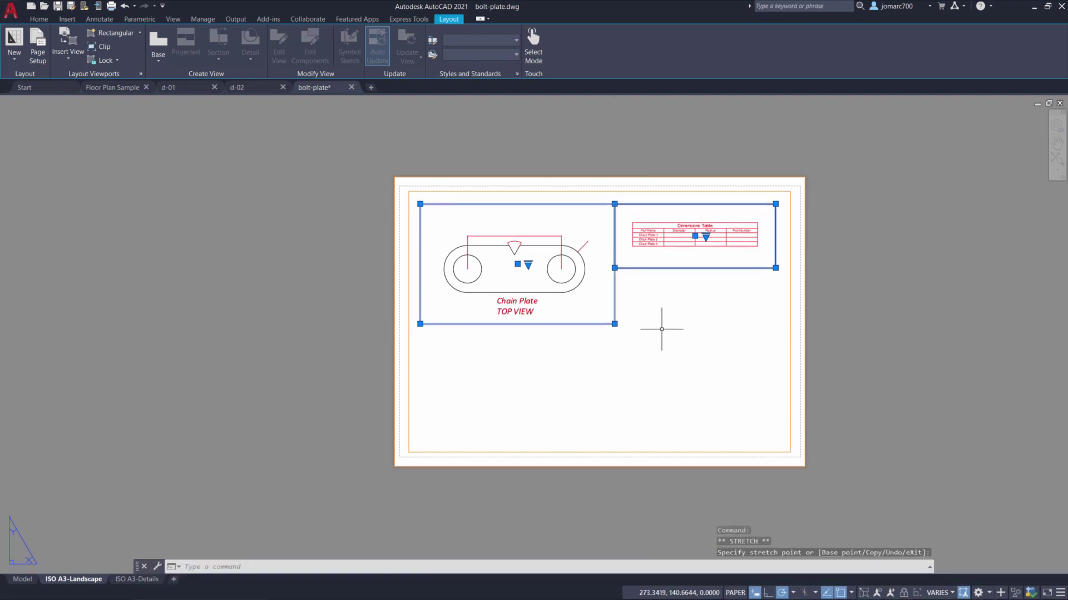
key("Escape")
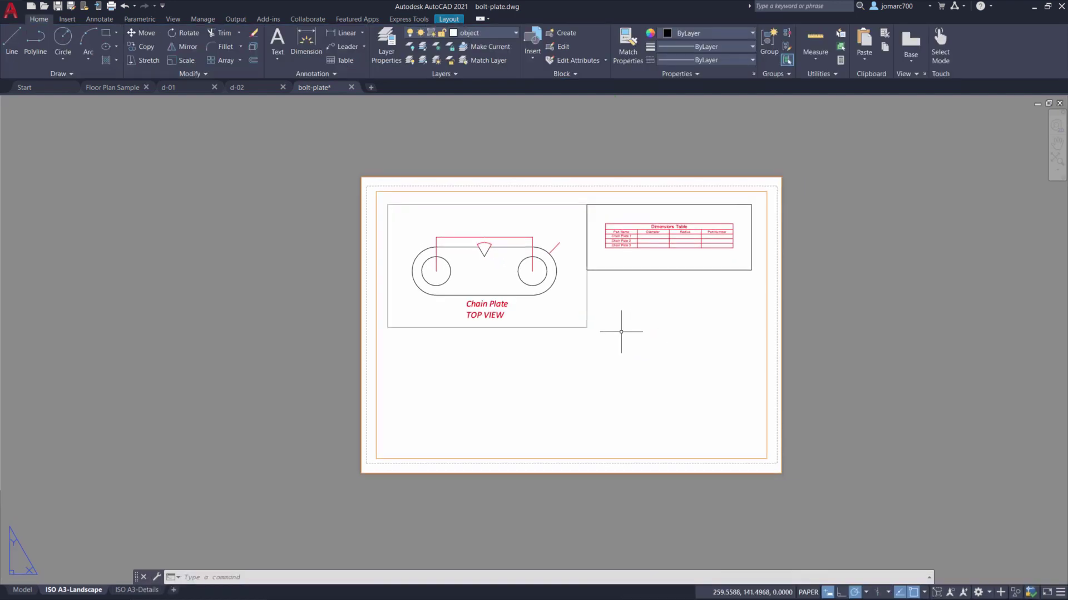
Step: Move the Dimensions Table viewport to the viewport layer
left_click(635, 271)
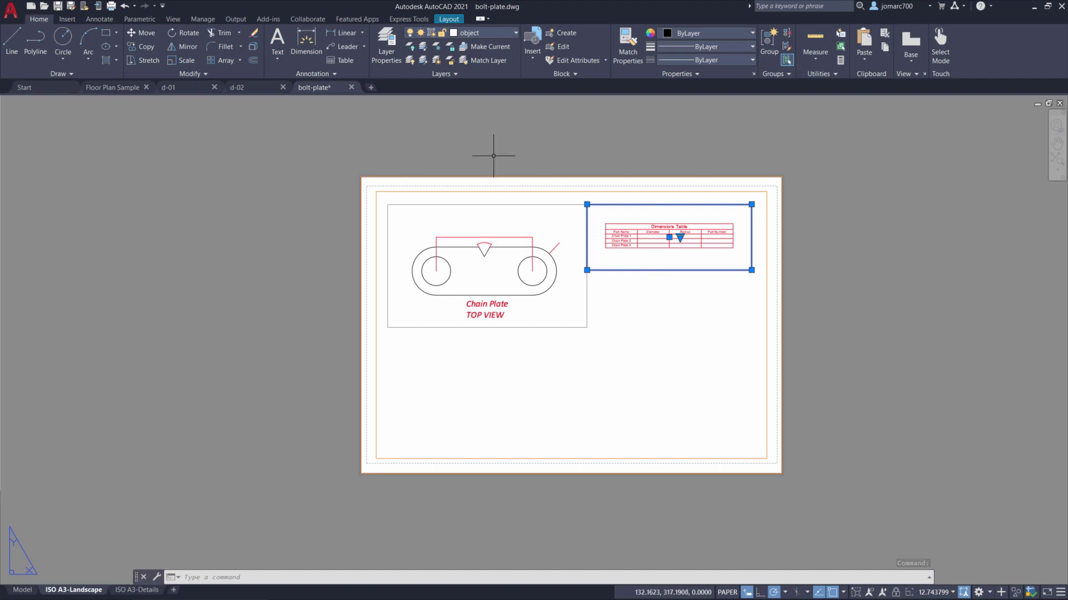
left_click(484, 33)
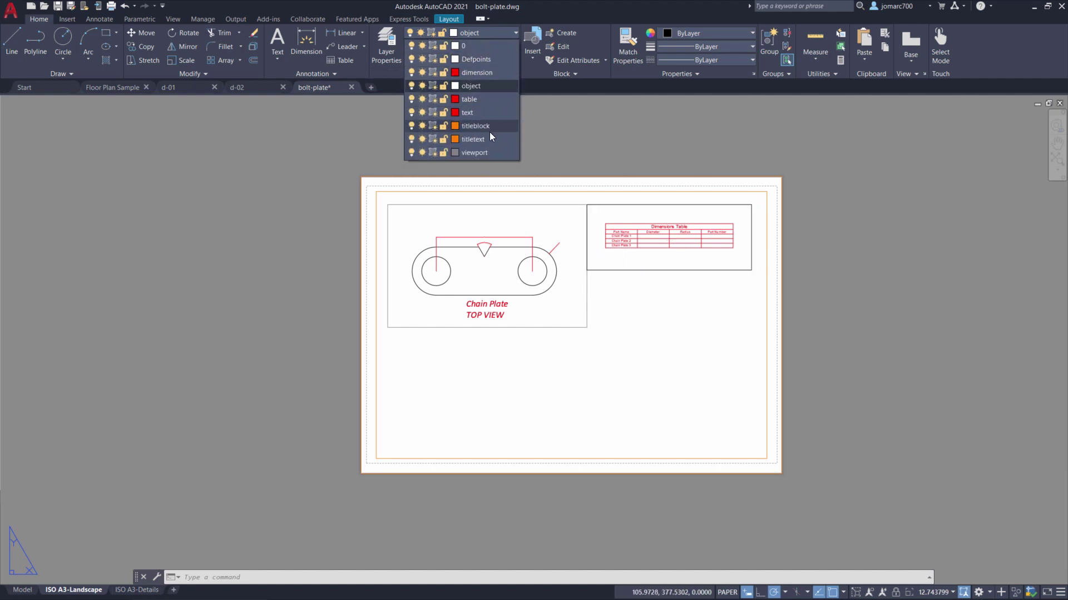
left_click(493, 154)
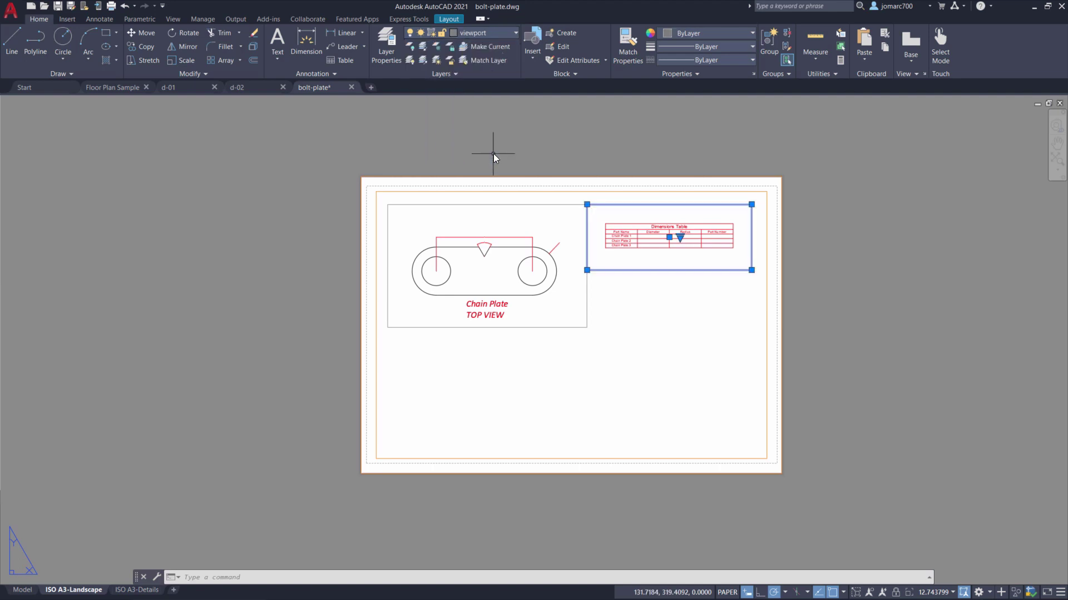
left_click(635, 367)
key("Escape")
key("Escape")
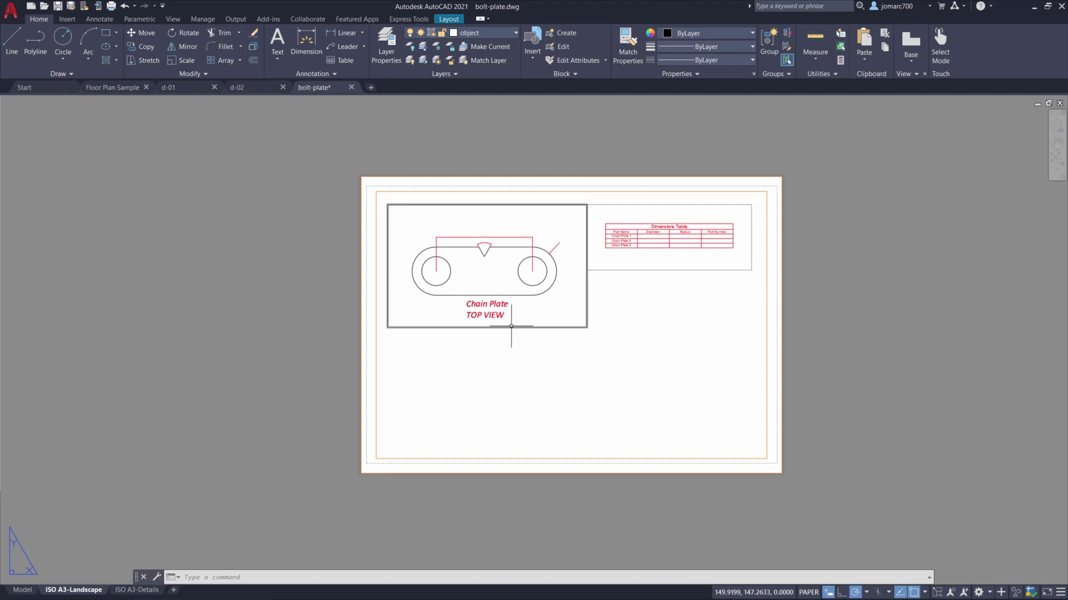
Step: Set the chain plate viewport's scale to 1:1 / 100%
mouse_move(511, 326)
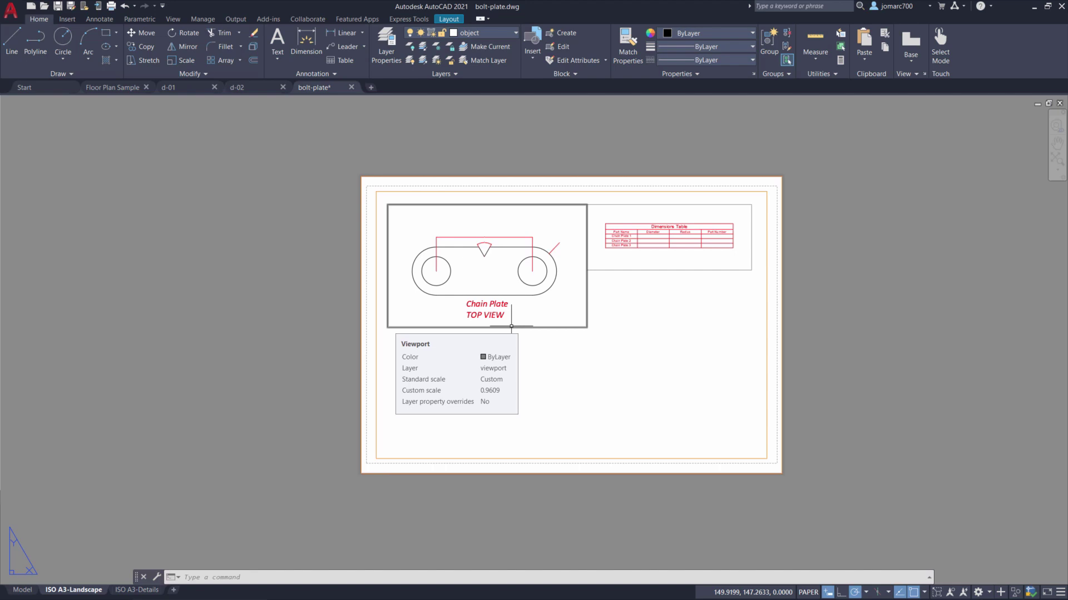
left_click(511, 327)
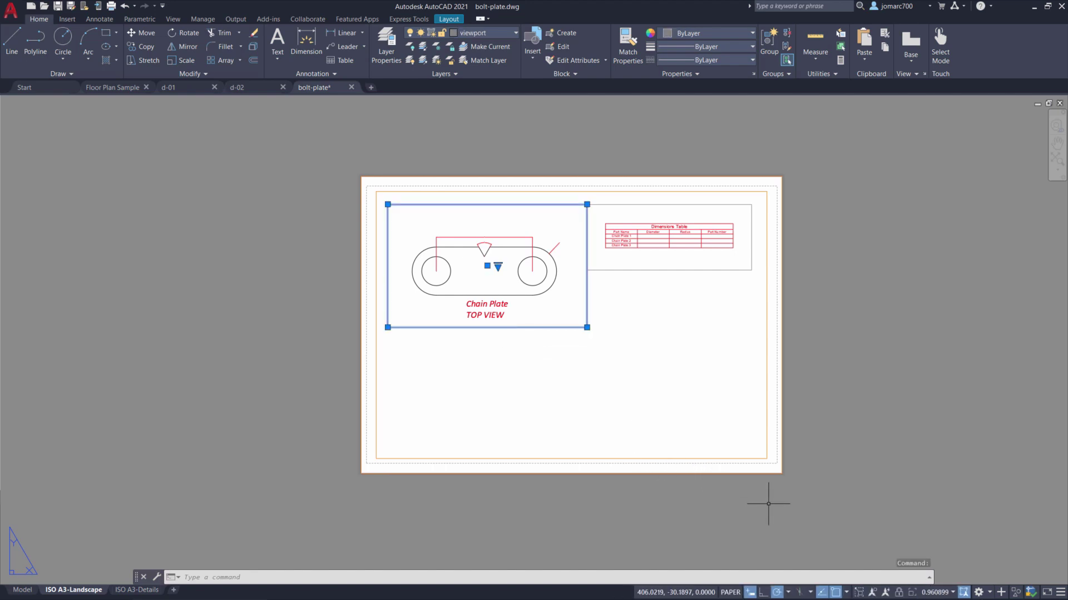
left_click(952, 593)
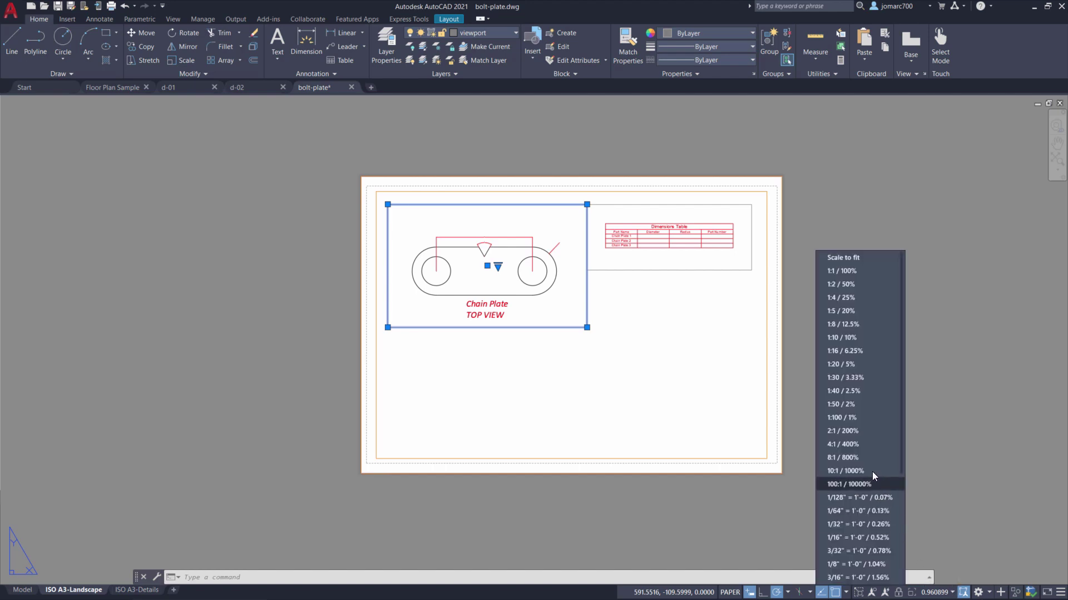
left_click(843, 337)
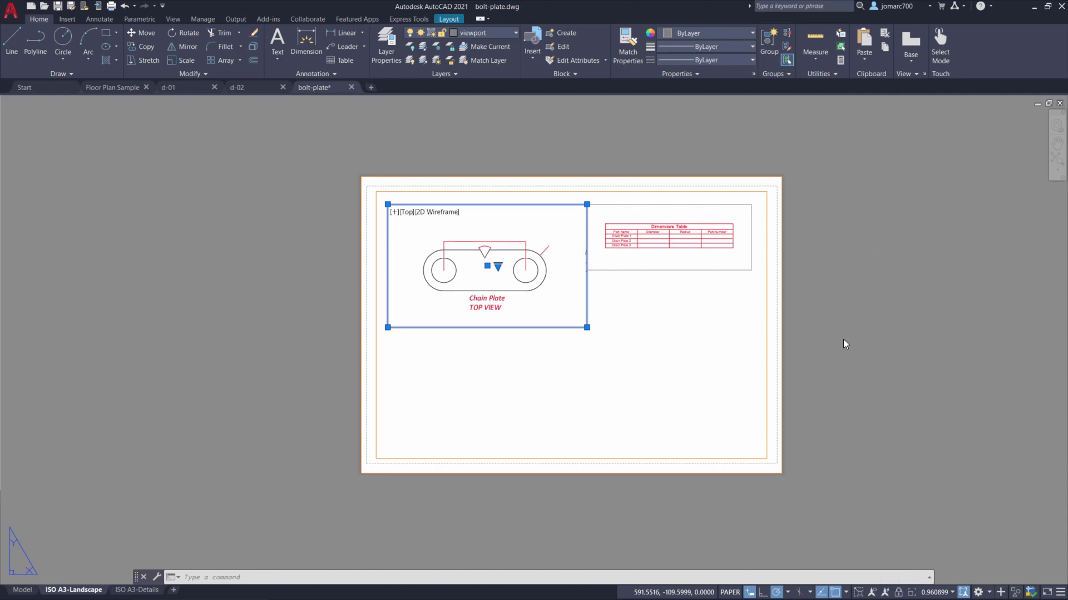
left_click(946, 593)
left_click(845, 271)
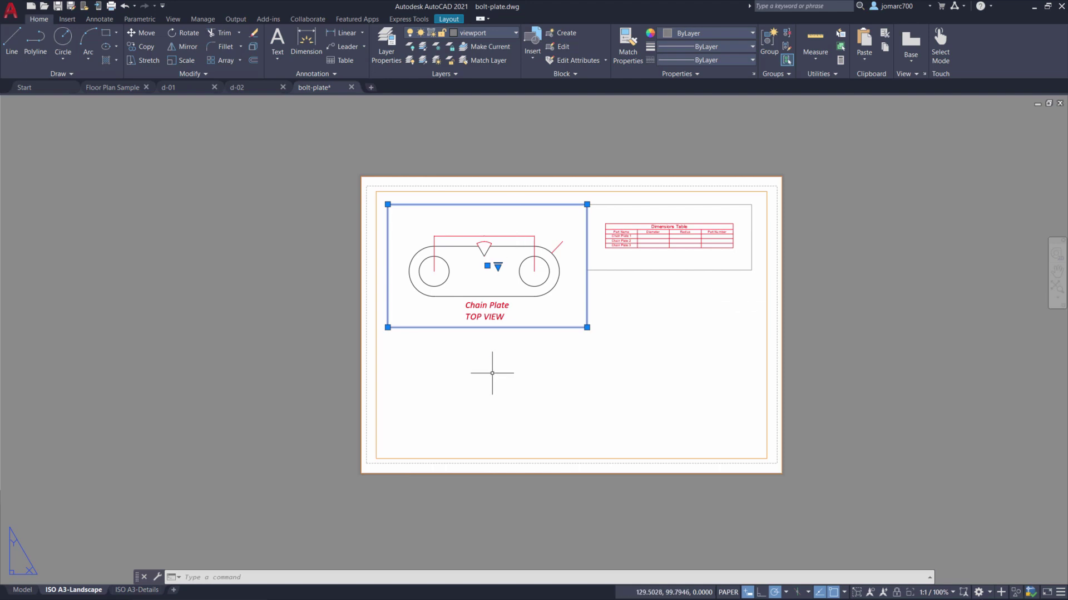
key("Escape")
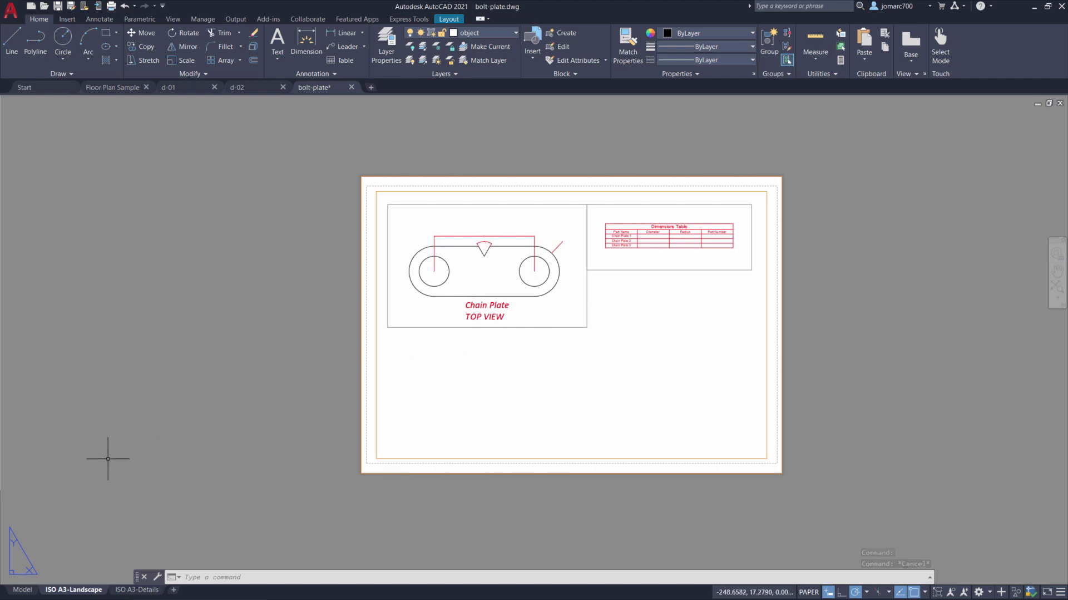
Step: In model space, modify the Training dimension style so that its dimension features are annotative
left_click(23, 590)
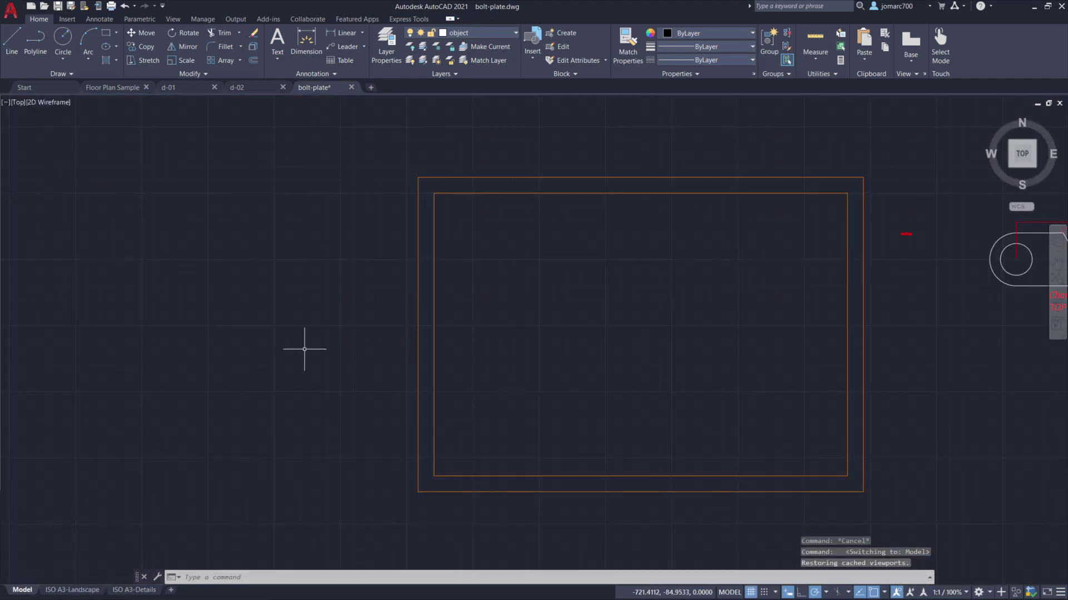
middle_click_drag(929, 262, 631, 276)
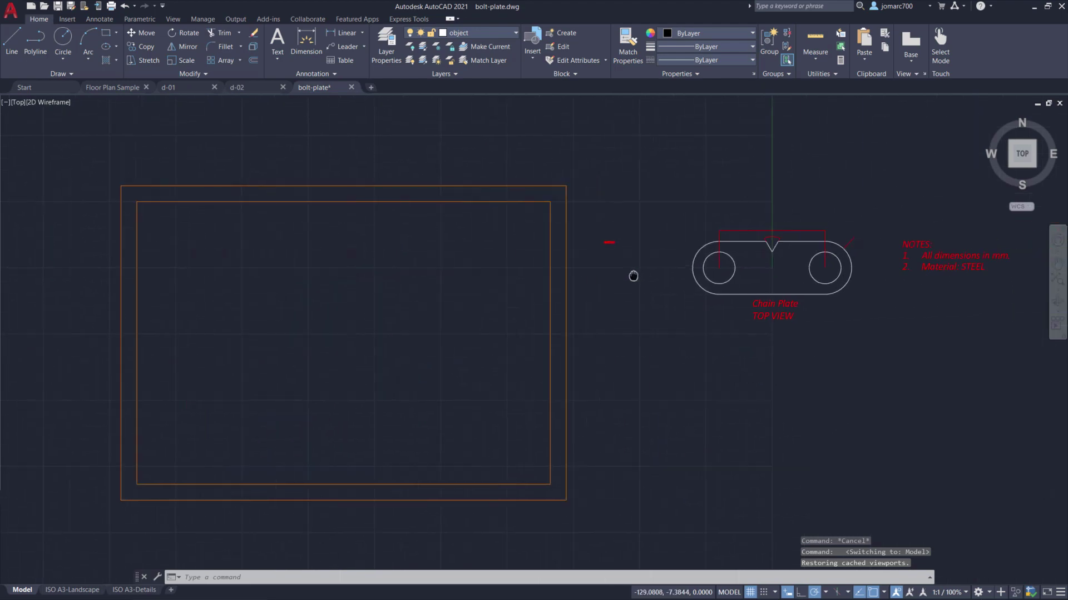
scroll(631, 277, "up", 4)
middle_click_drag(768, 276, 565, 291)
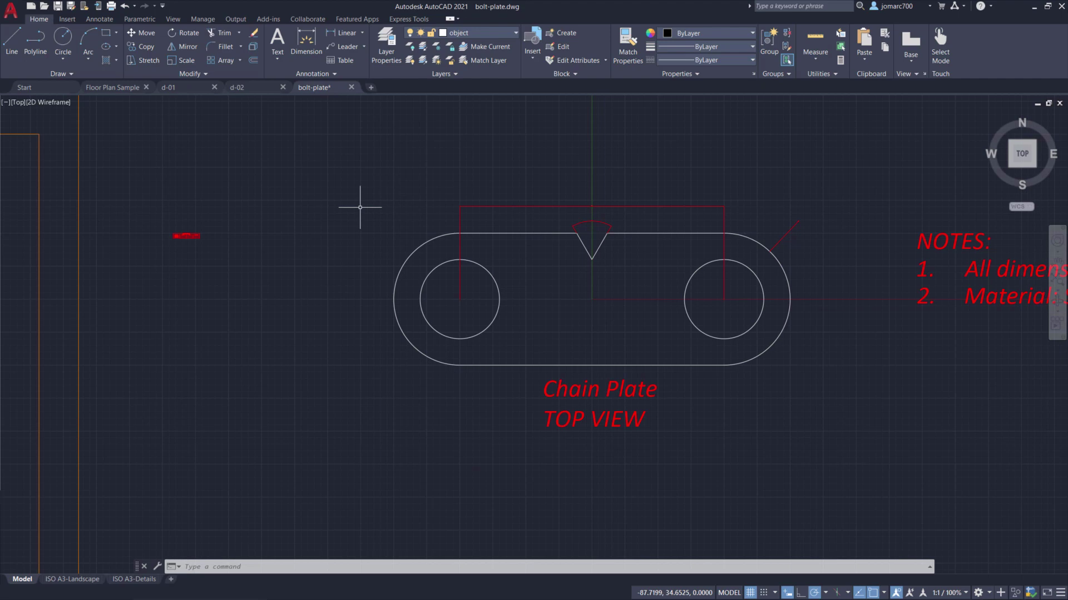
type("D")
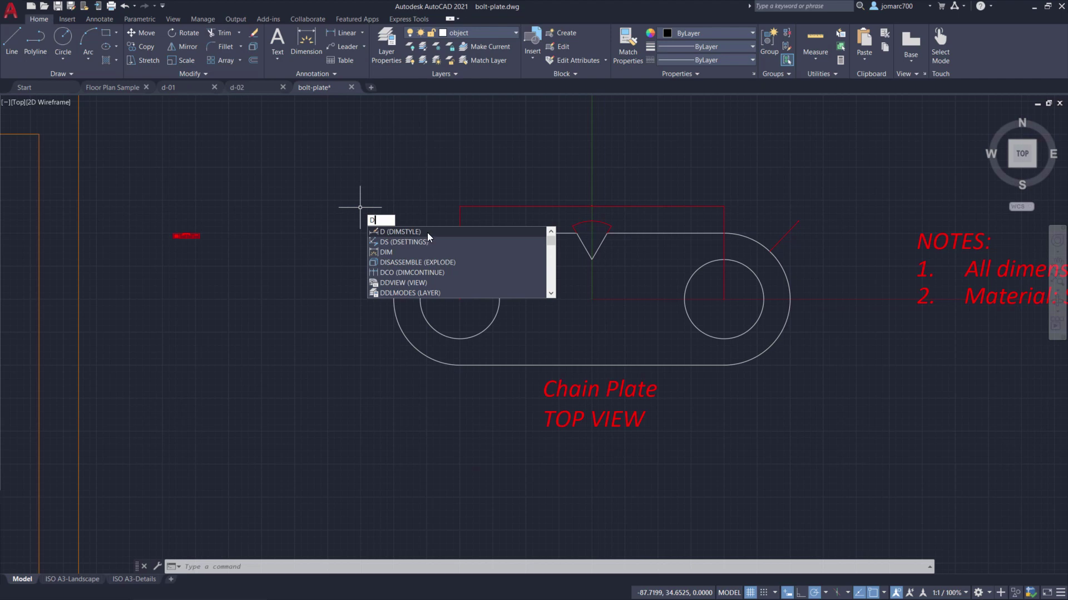
key("Return")
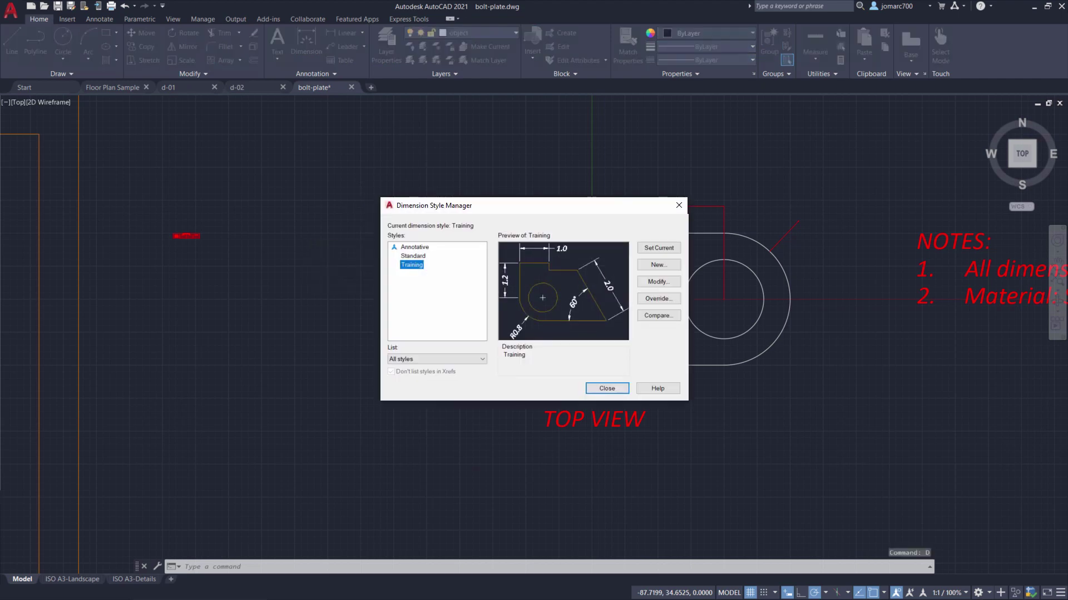
left_click(412, 265)
key("Return")
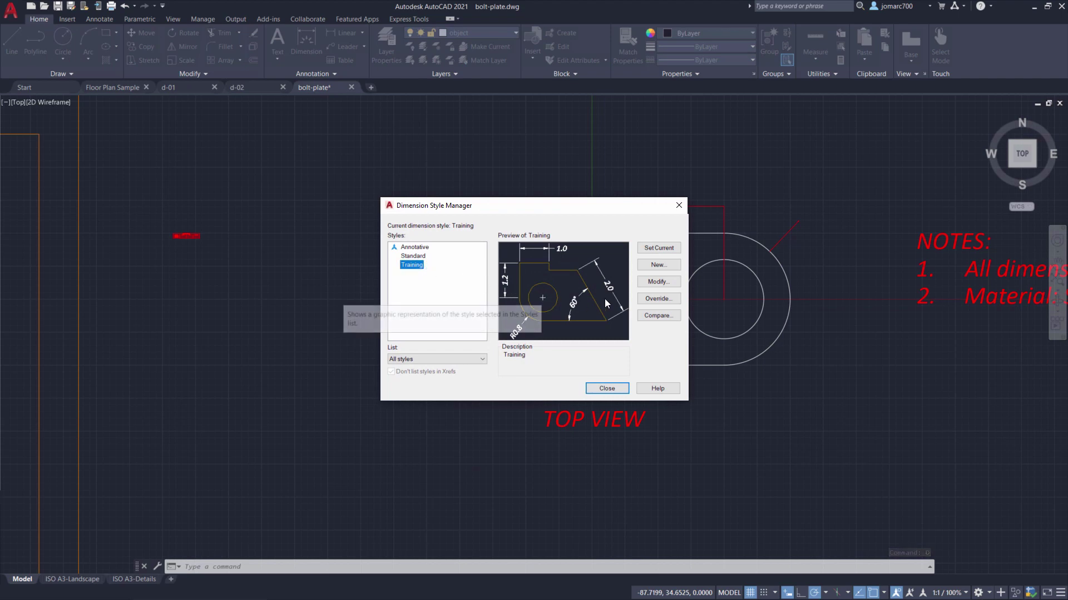
left_click(660, 283)
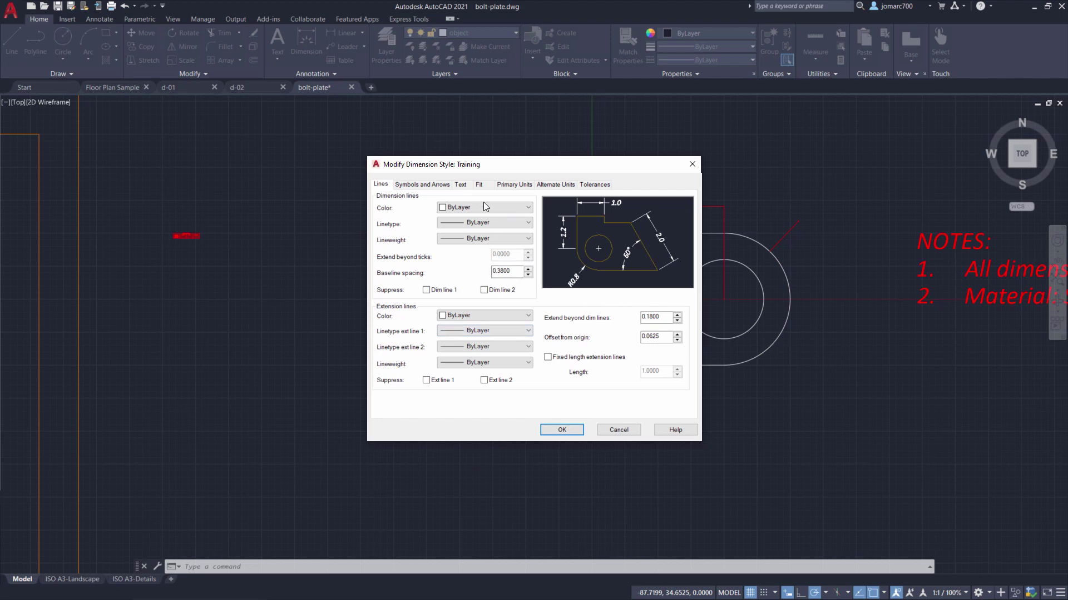
left_click(480, 185)
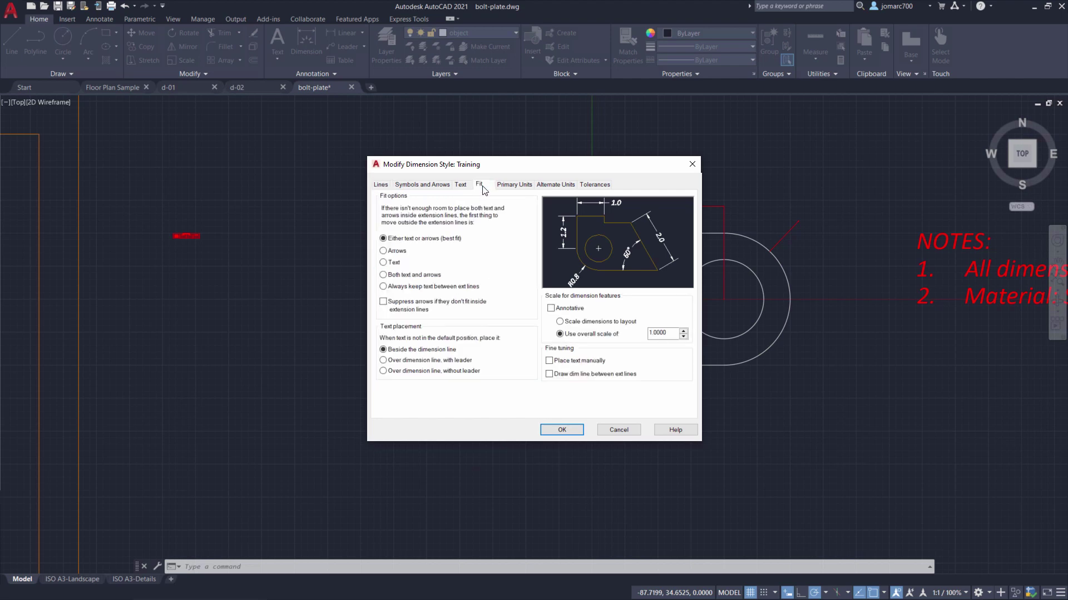
left_click(551, 308)
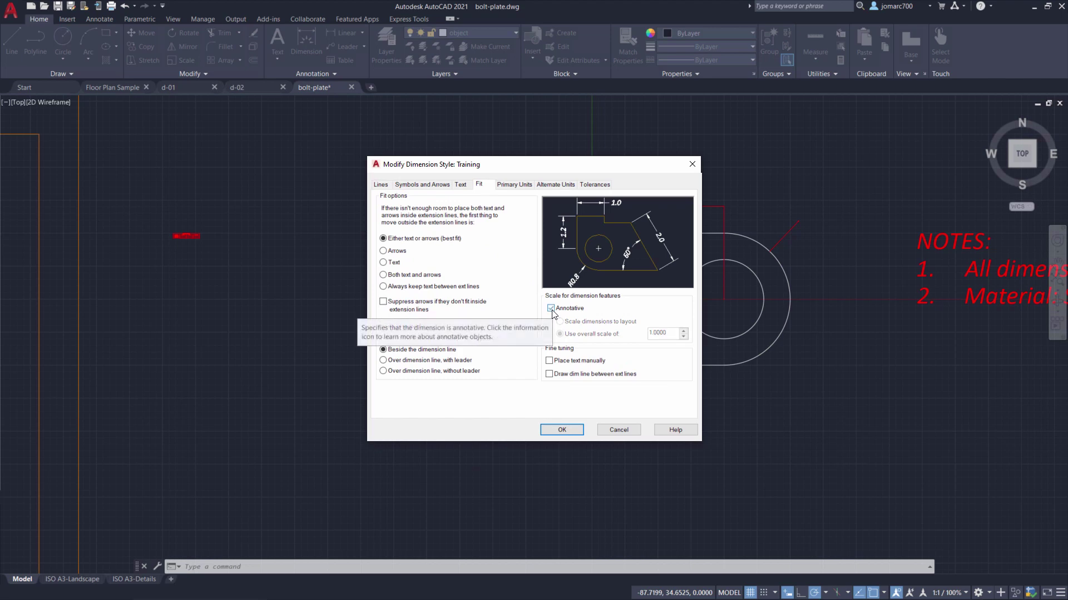
left_click(561, 430)
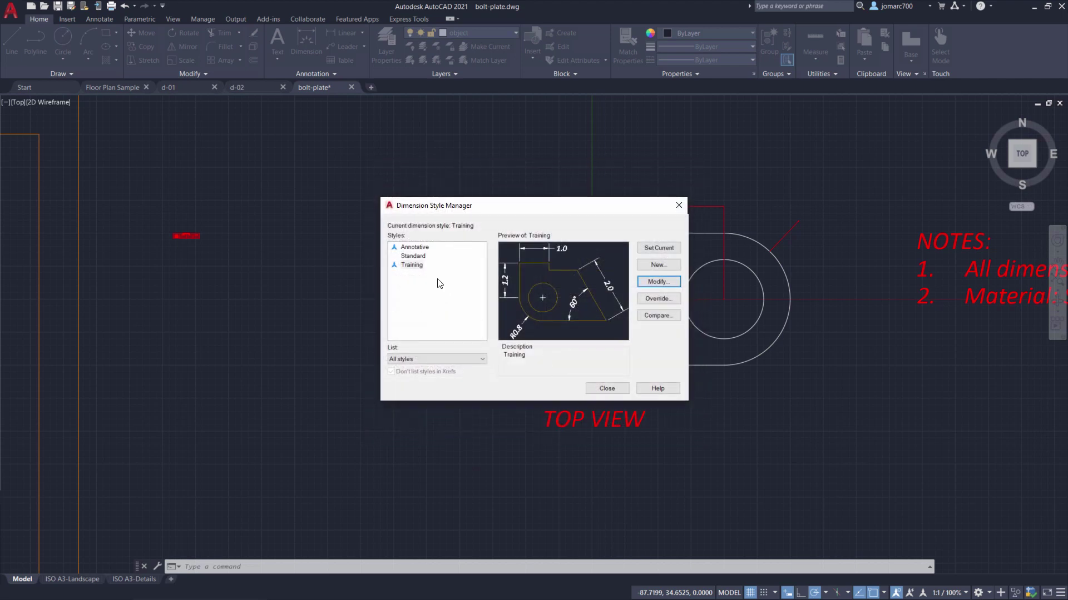
Step: Set the Training dimension style current and close the Dimension Style Manager
left_click(410, 266)
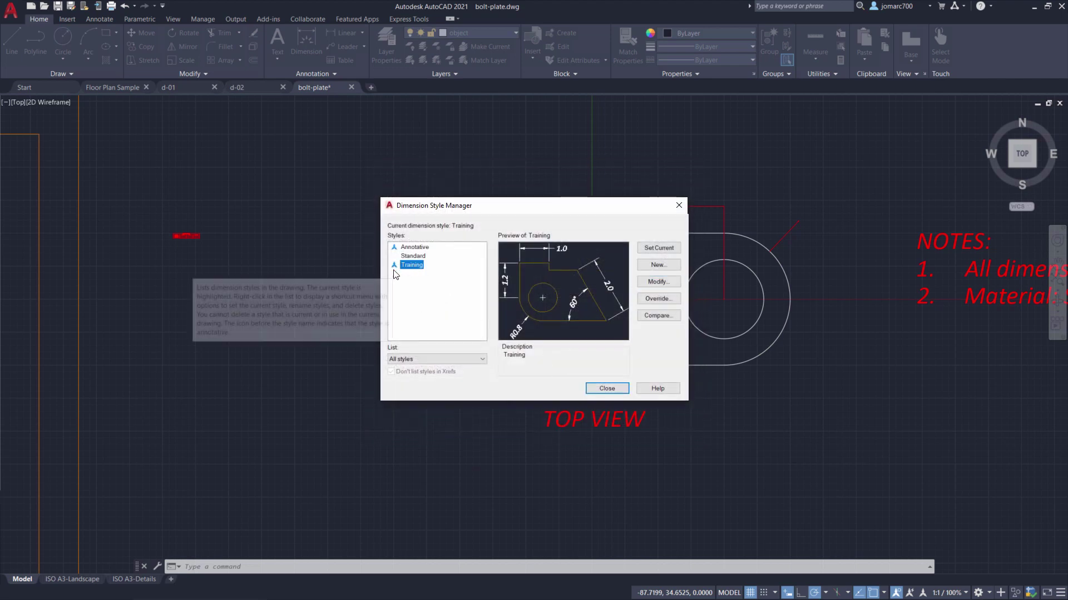
left_click(649, 250)
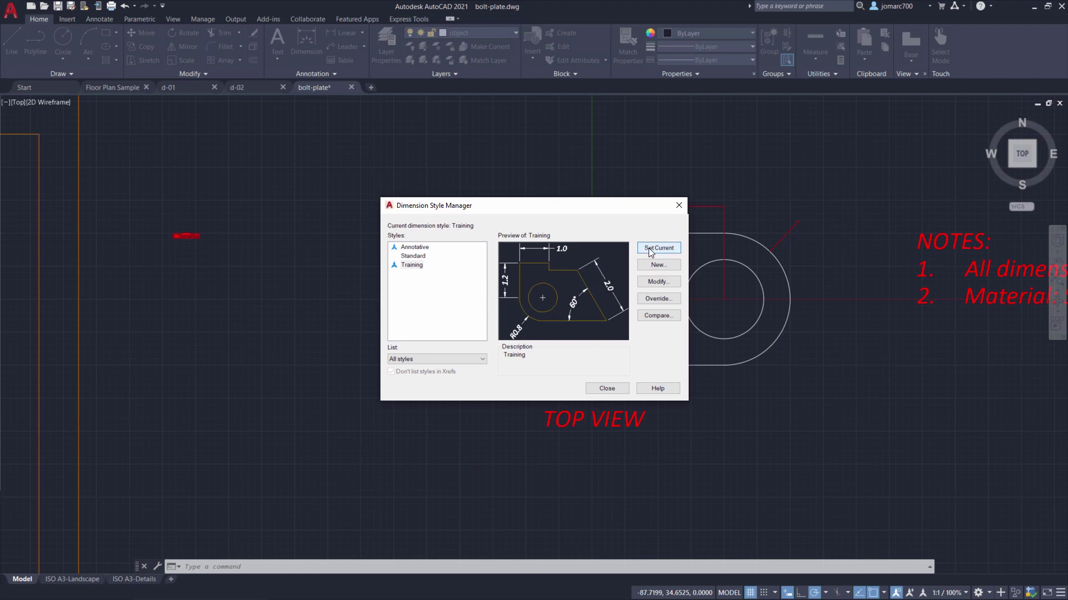
left_click(611, 390)
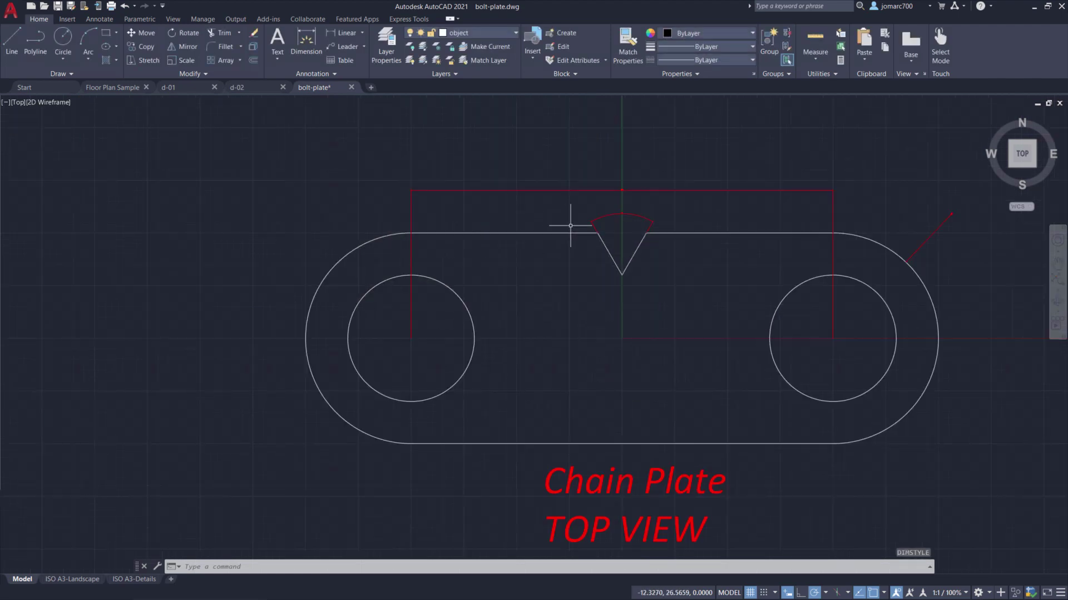
Step: Erase the chain plate's old linear, notch angle and radius dimensions
mouse_move(570, 226)
middle_mouse_down()
mouse_move(544, 239)
mouse_move(517, 232)
middle_mouse_up()
scroll(517, 217, "up", 2)
scroll(519, 222, "down", 2)
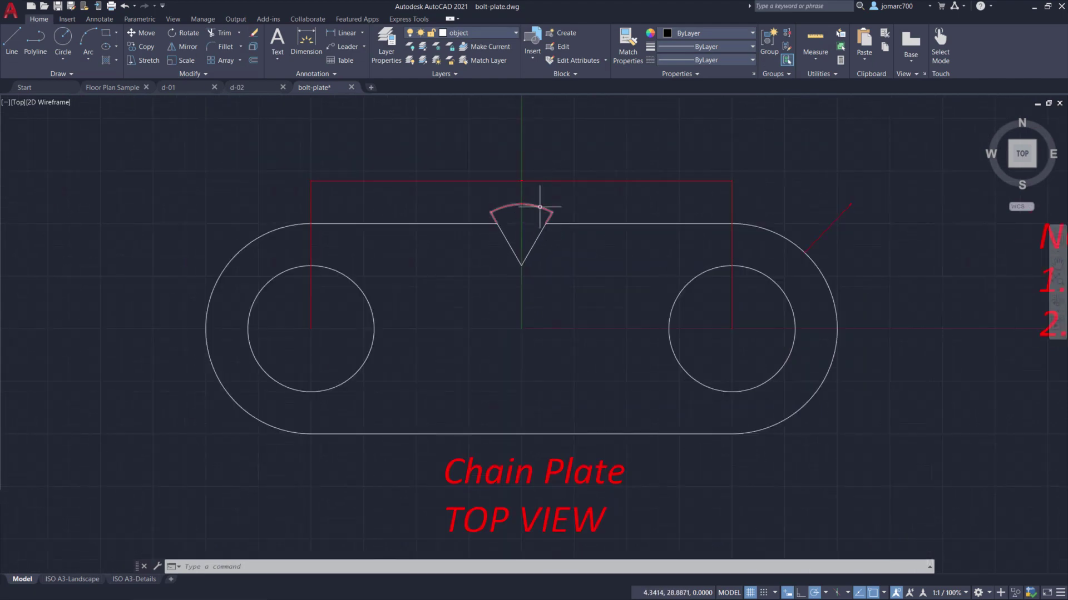
mouse_move(539, 206)
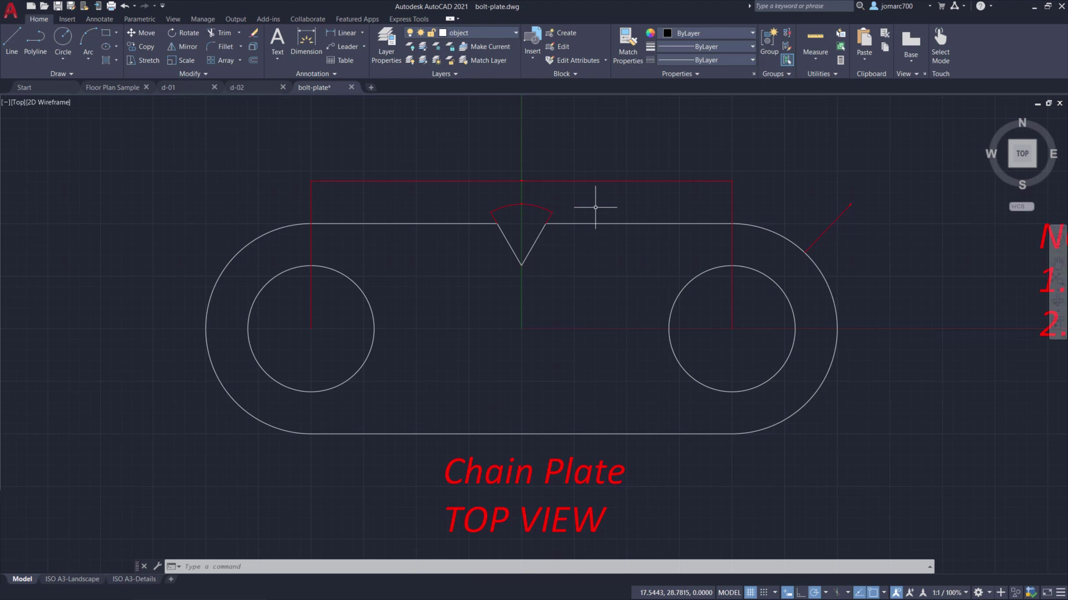
left_click(533, 212)
left_click(491, 158)
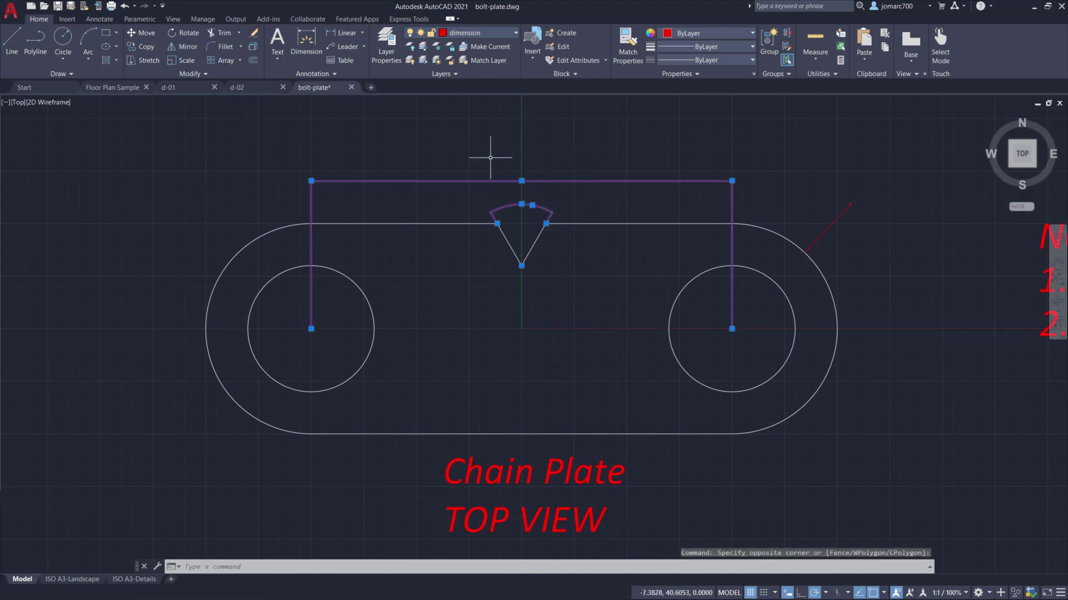
key("Delete")
left_click(918, 248)
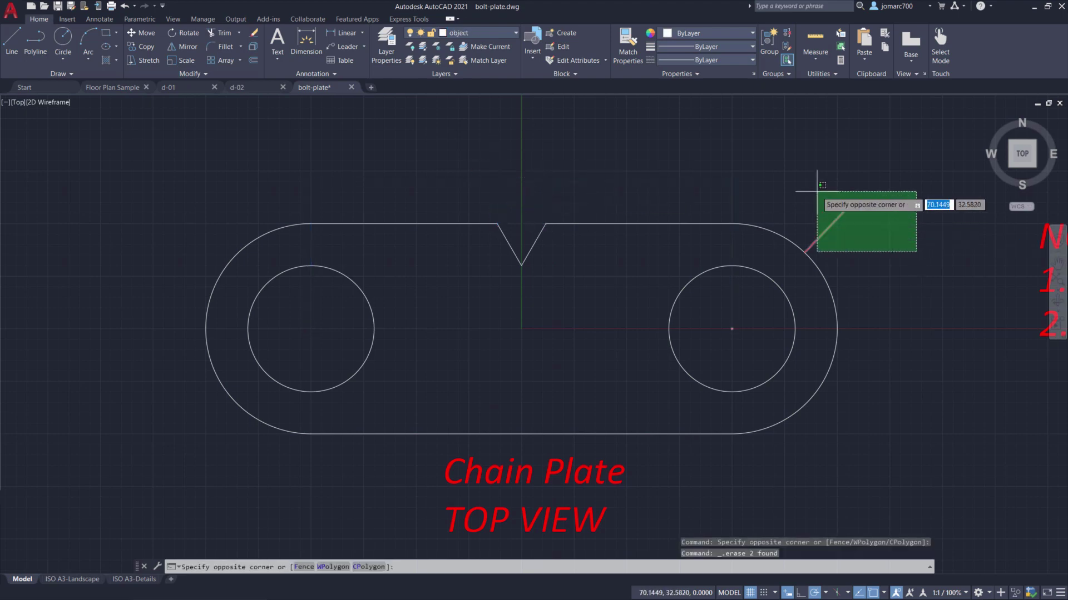
left_click(795, 187)
key("Delete")
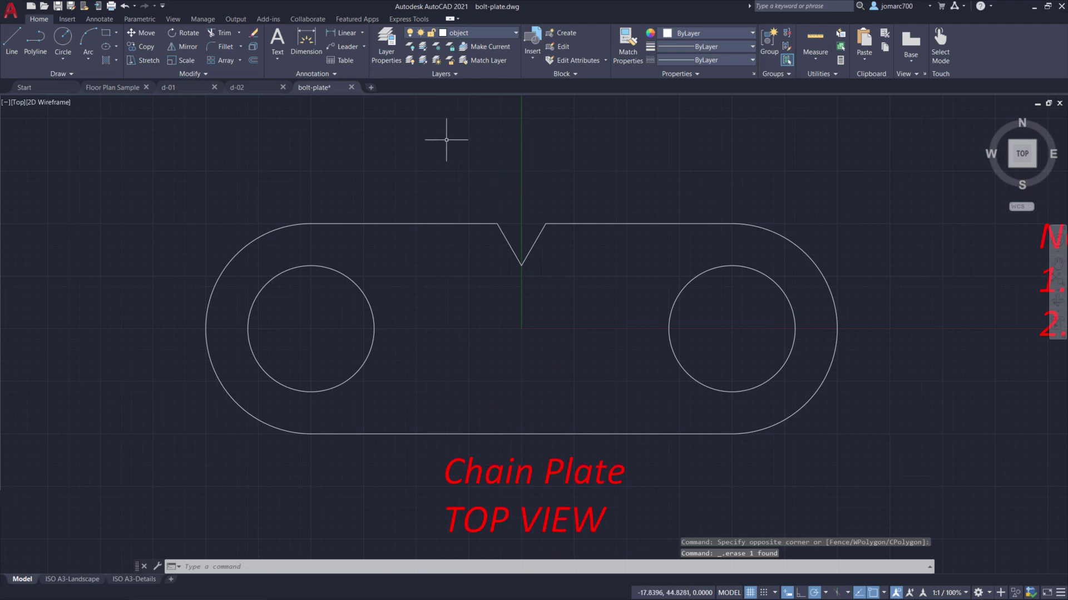
Step: Make the dimension layer current and set the annotation scale to 1:10
left_click(465, 34)
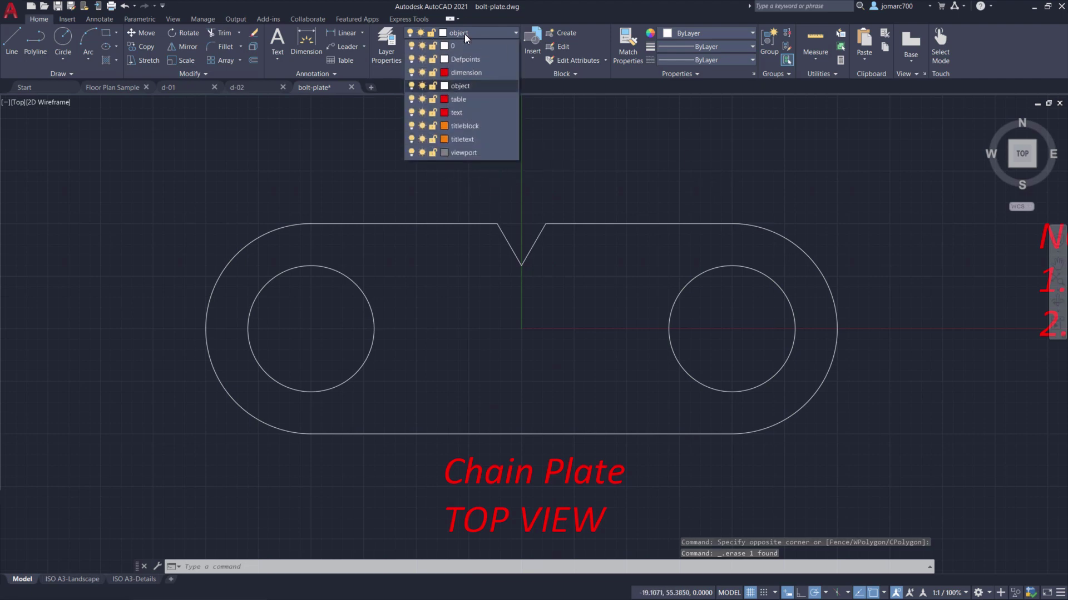
left_click(489, 72)
middle_click_drag(455, 161, 413, 149)
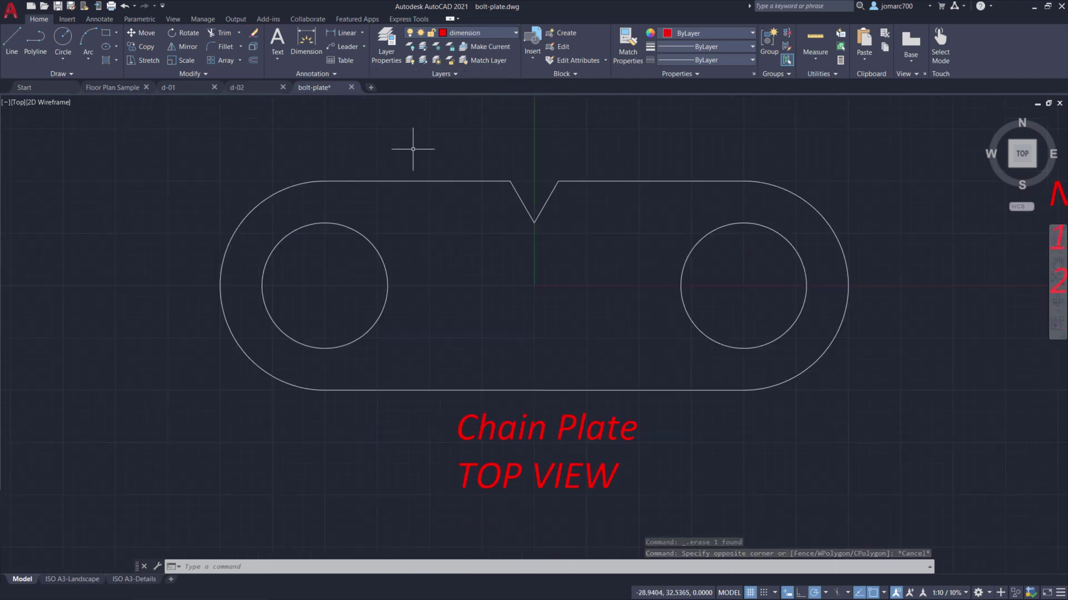
Step: Add a horizontal linear dimension between the centres of the chain plate's two holes, placed above the plate
left_click(345, 32)
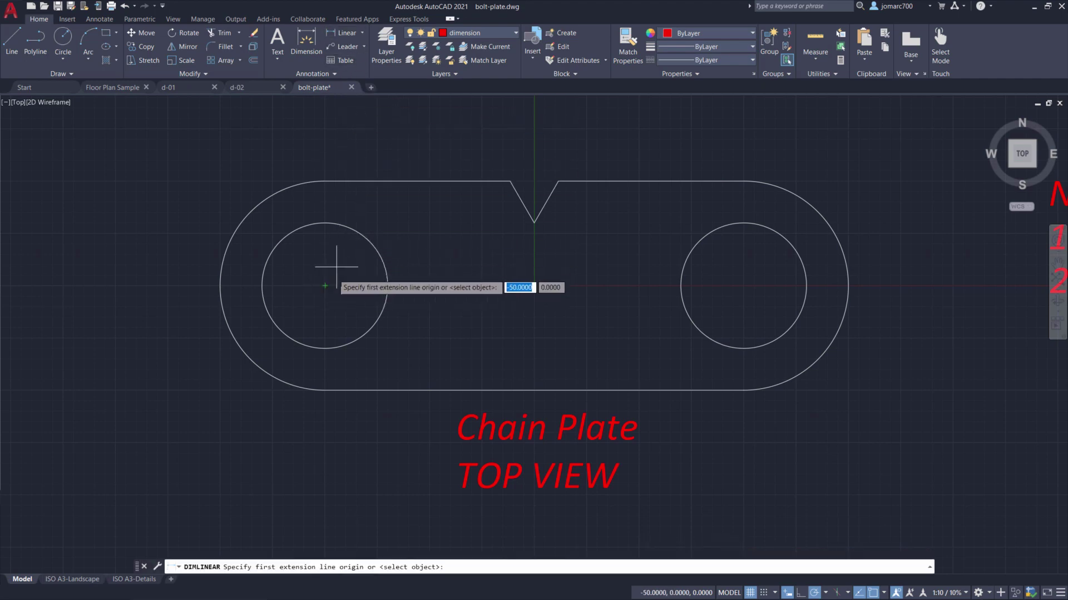
left_click(354, 234)
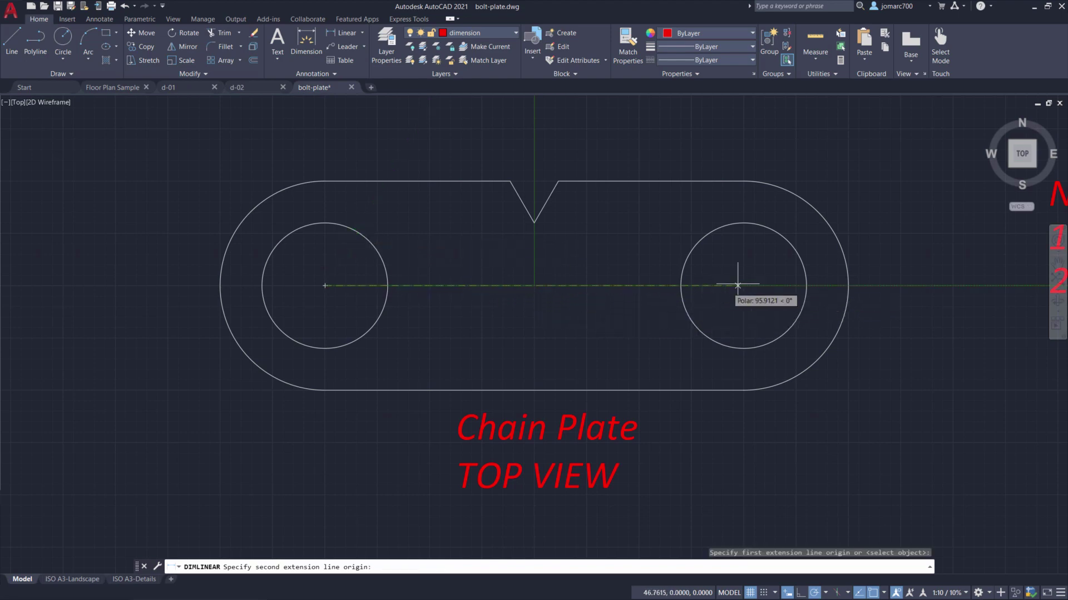
left_click(776, 232)
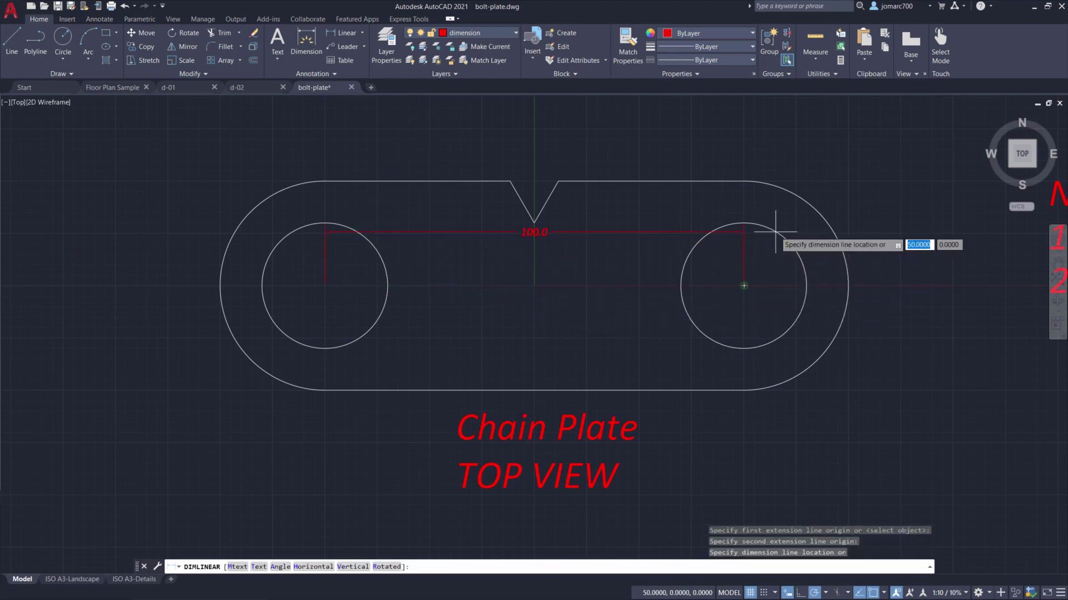
left_click(571, 132)
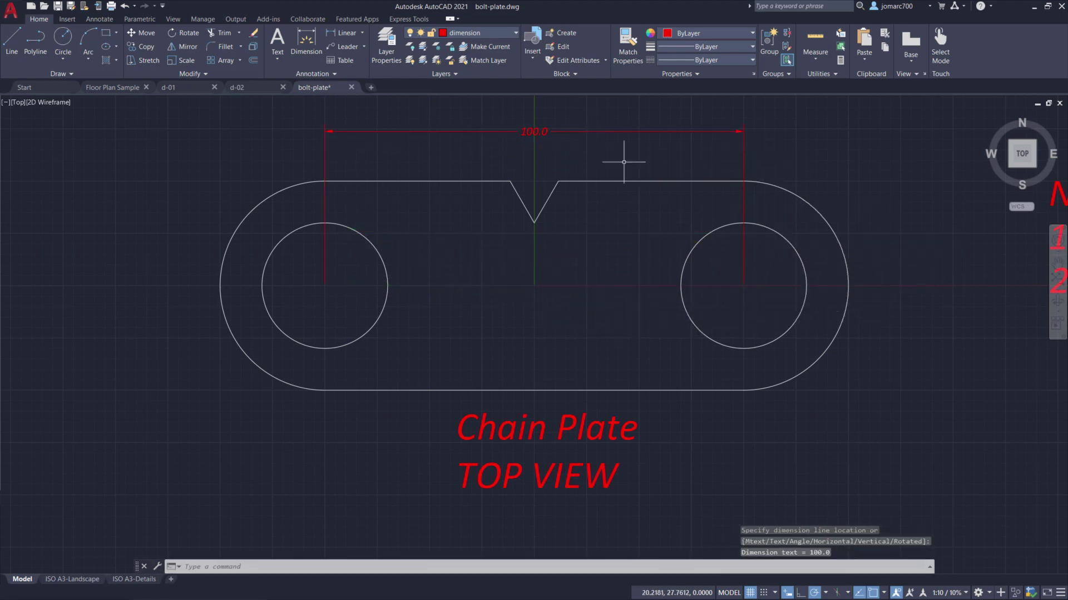
key("Escape")
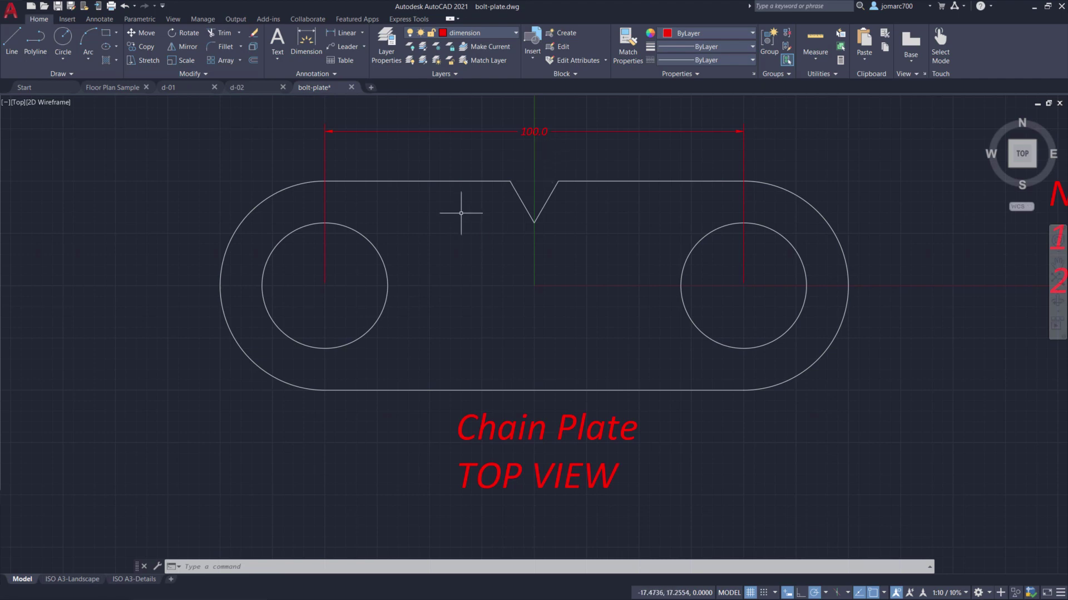
Step: On the ISO A3-Landscape layout, set the chain plate viewport's scale to 1:1 and return to paper space
left_click(73, 579)
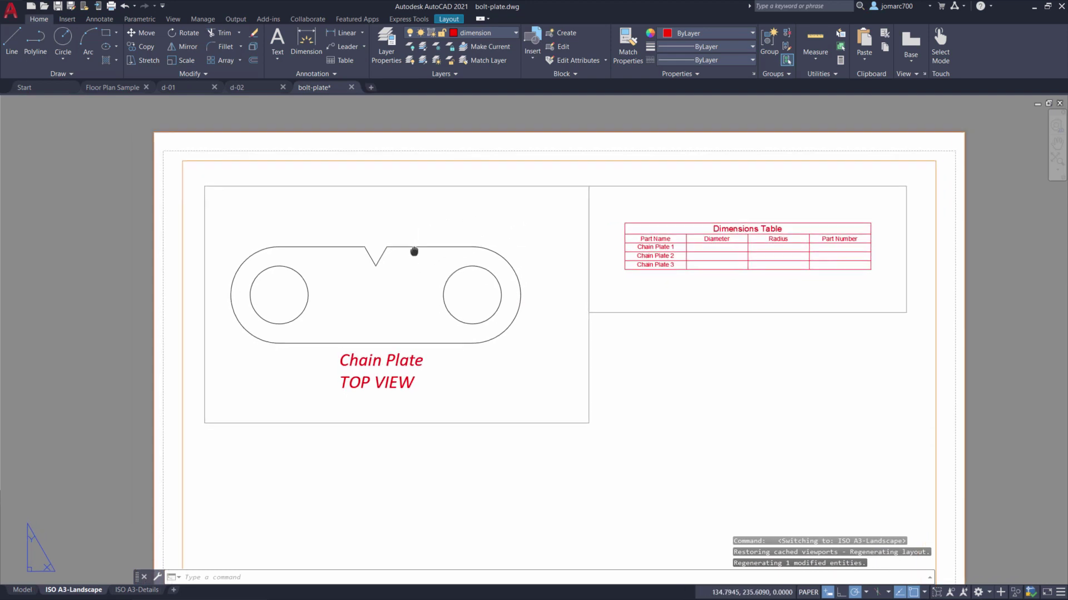
double_click(459, 227)
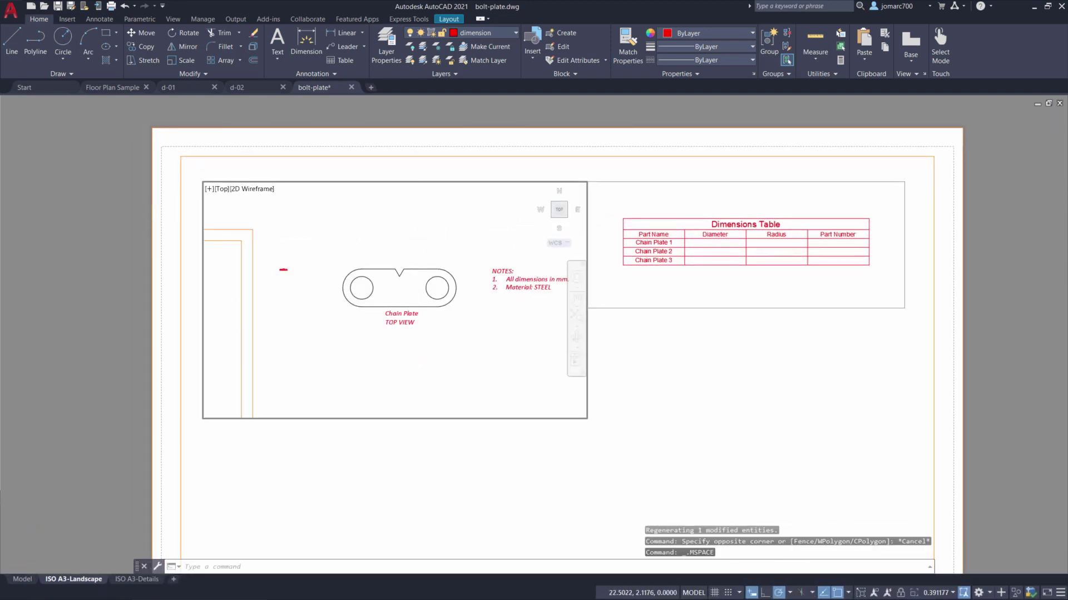
scroll(417, 286, "up", 3)
scroll(380, 289, "up", 2)
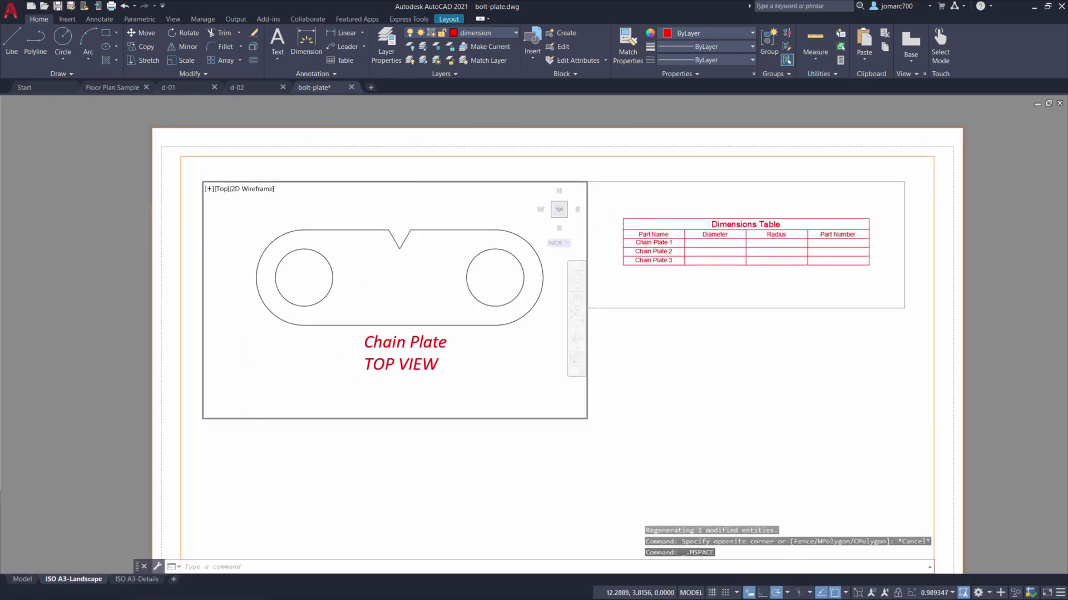
left_click(938, 593)
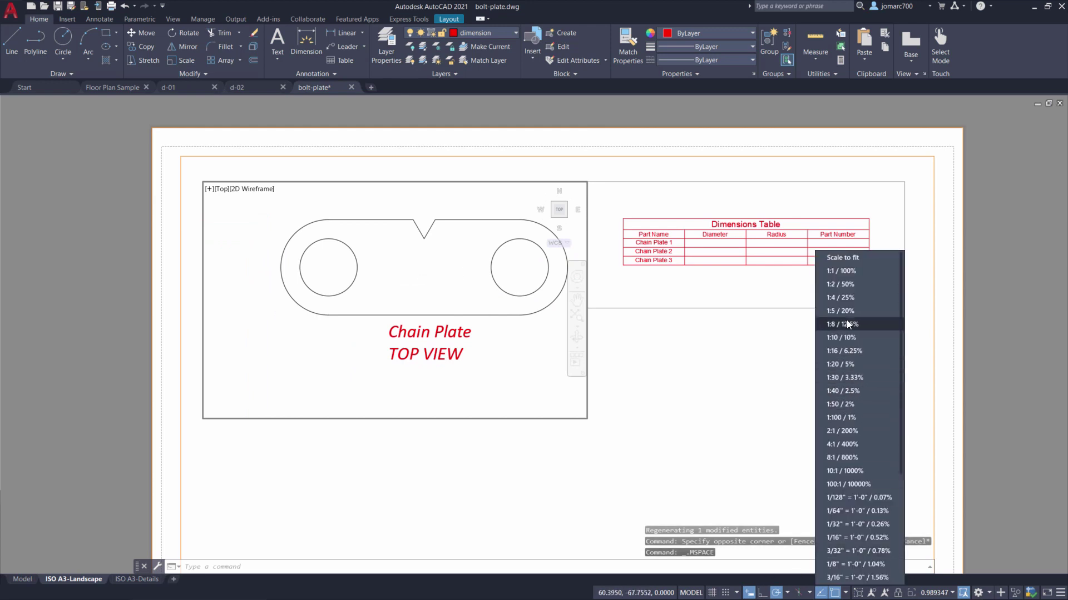
left_click(841, 284)
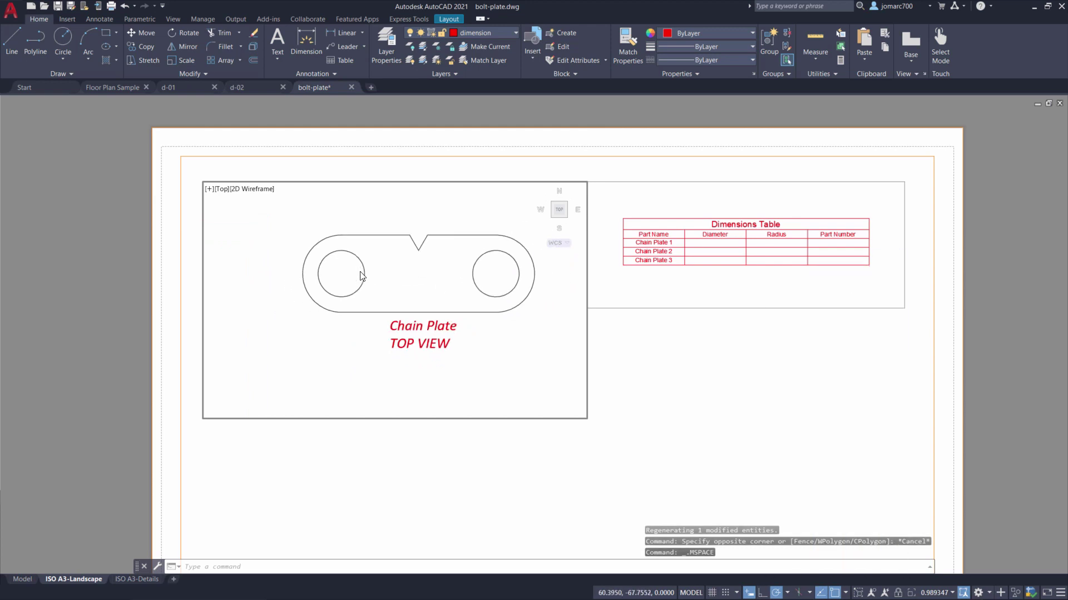
left_click(941, 592)
left_click(856, 275)
scroll(317, 231, "up", 3)
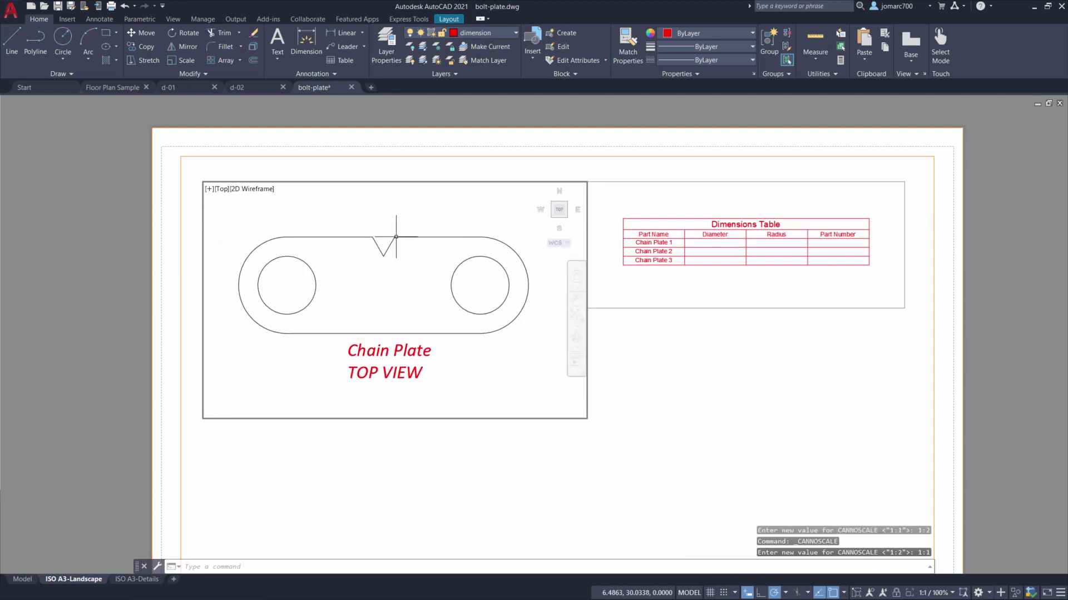
double_click(397, 486)
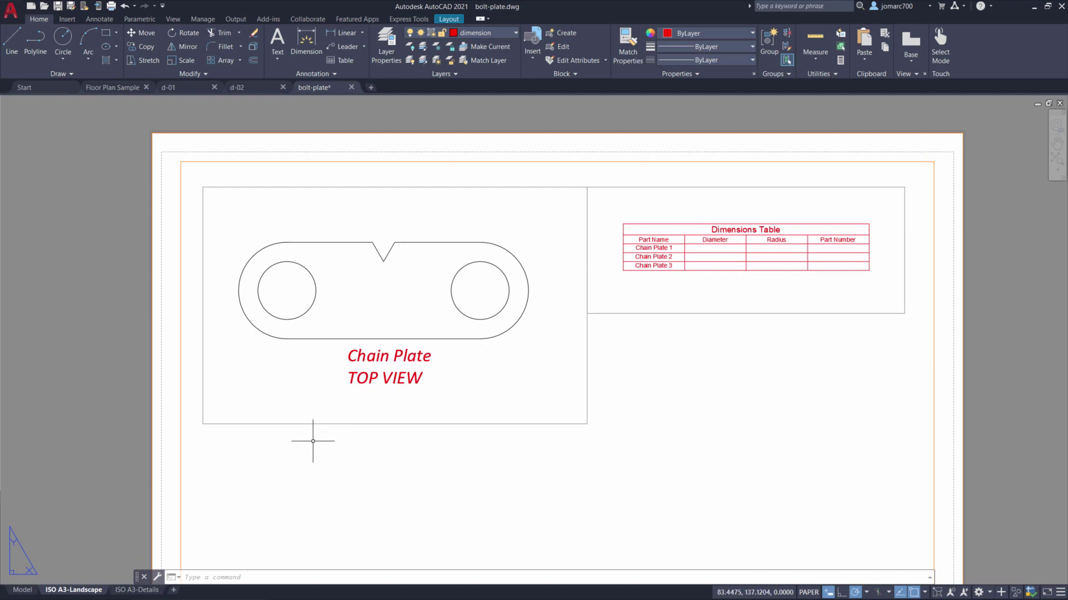
Step: In model space, create a non-annotative dimension style named Training 2, based on Training, for all dimensions
left_click(23, 590)
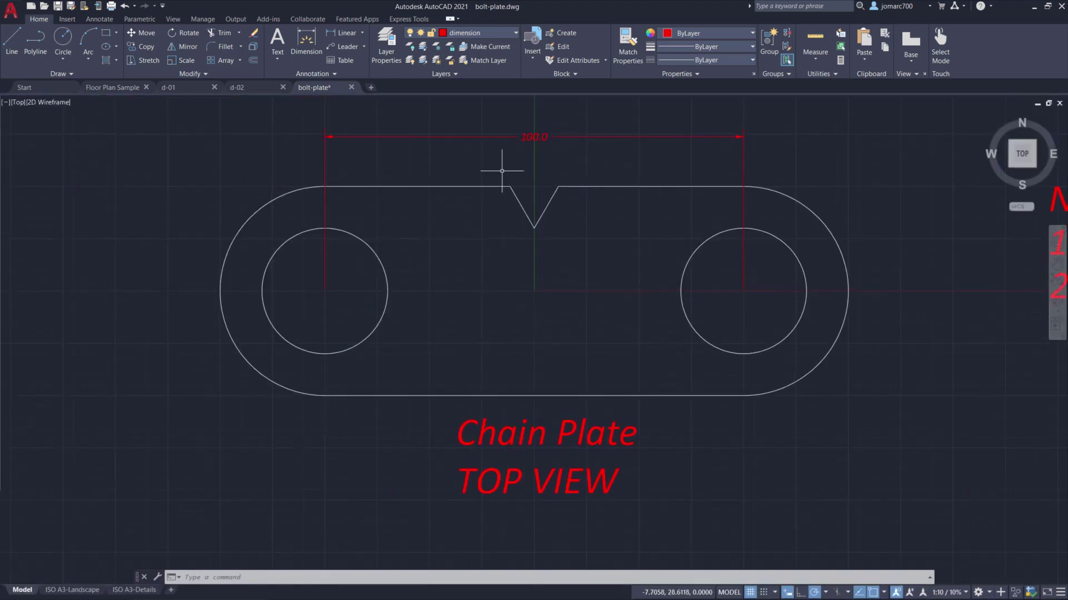
type("d")
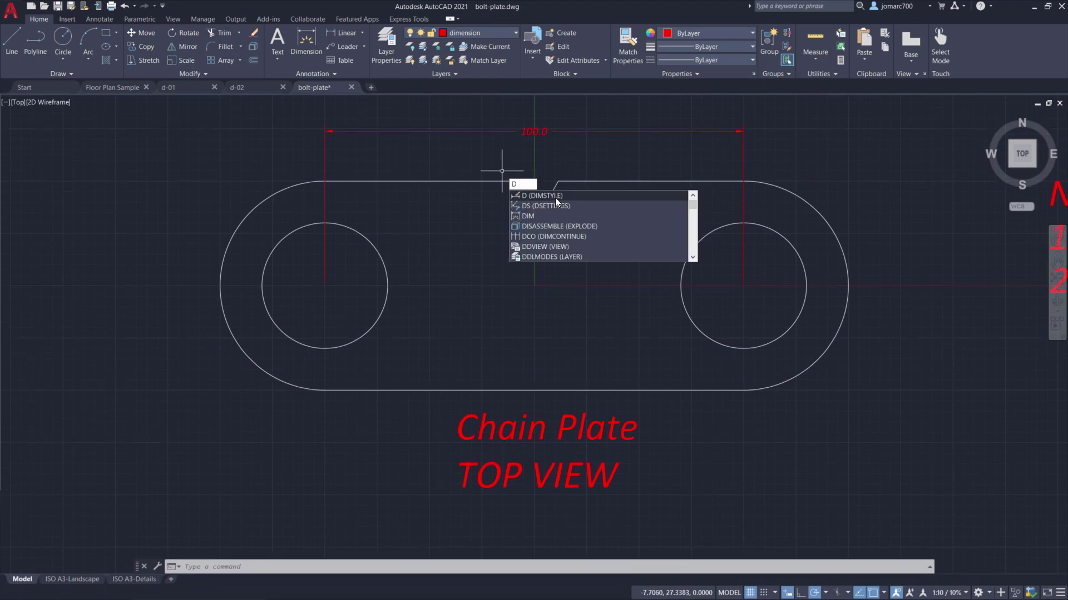
left_click(555, 196)
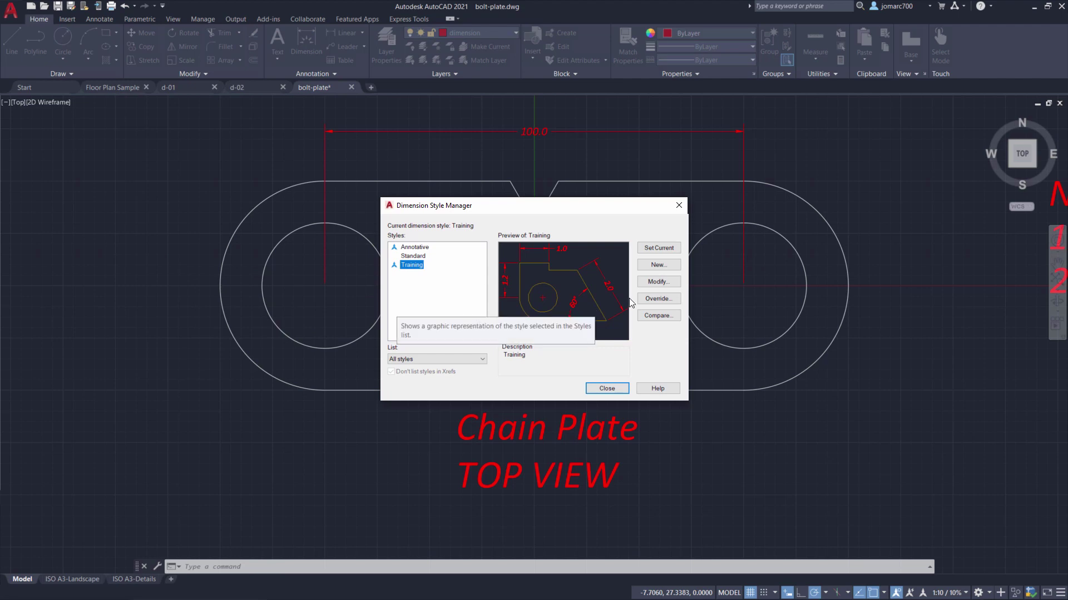
left_click(661, 265)
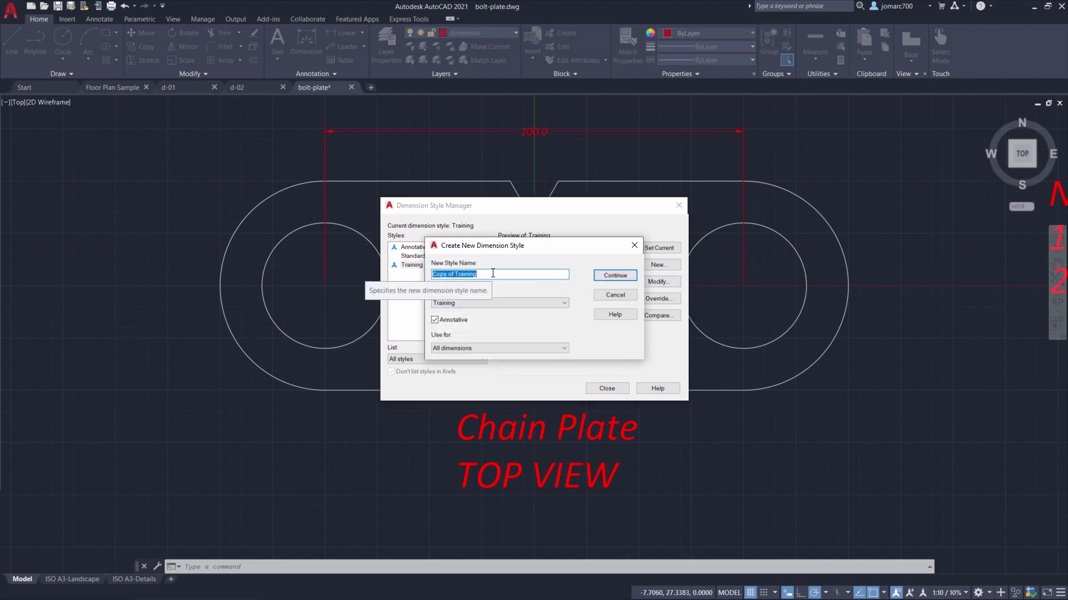
type("Tr")
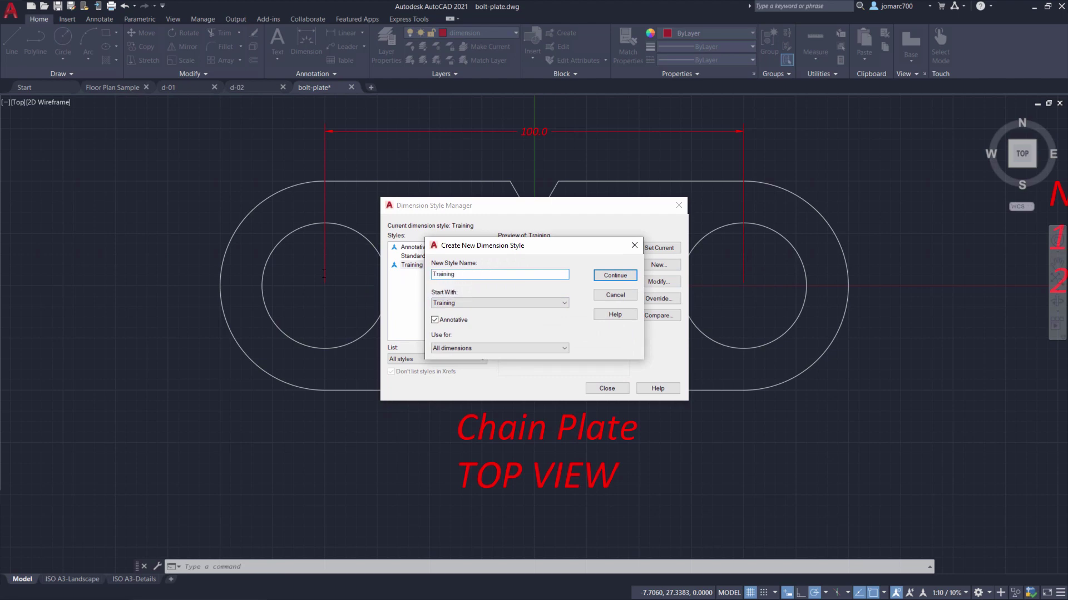
left_click(434, 319)
left_click(615, 276)
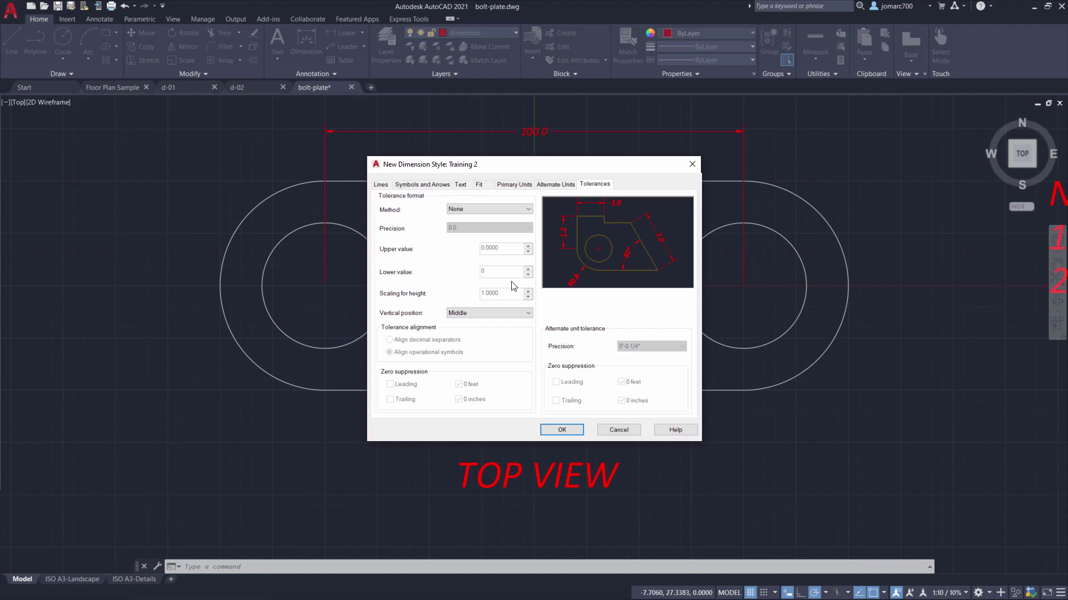
Step: Set the dimension text height of the Training 2 style to 6 and accept the style settings
left_click(460, 185)
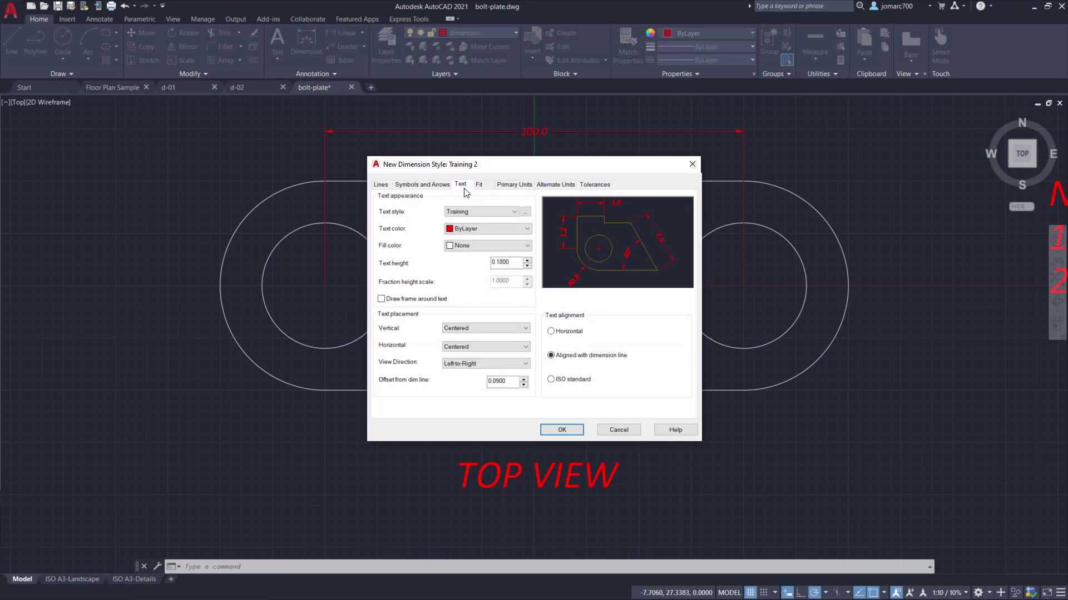
left_click_drag(515, 262, 402, 260)
type("6")
key("Tab")
left_click(559, 430)
Step: Set the Training 2 dimension style current and close the Dimension Style Manager
left_click(418, 275)
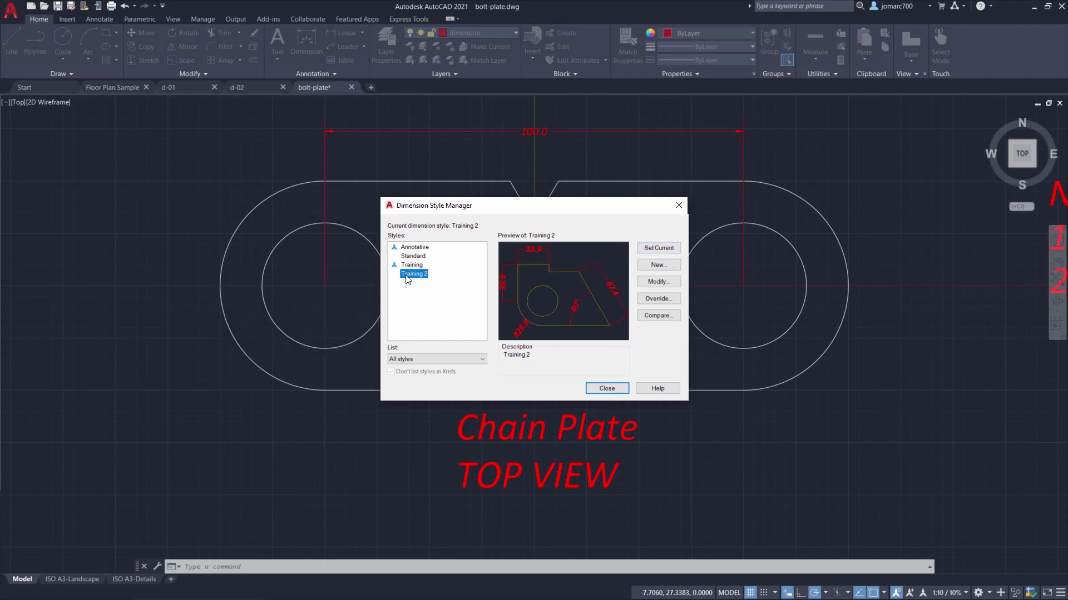
left_click(660, 250)
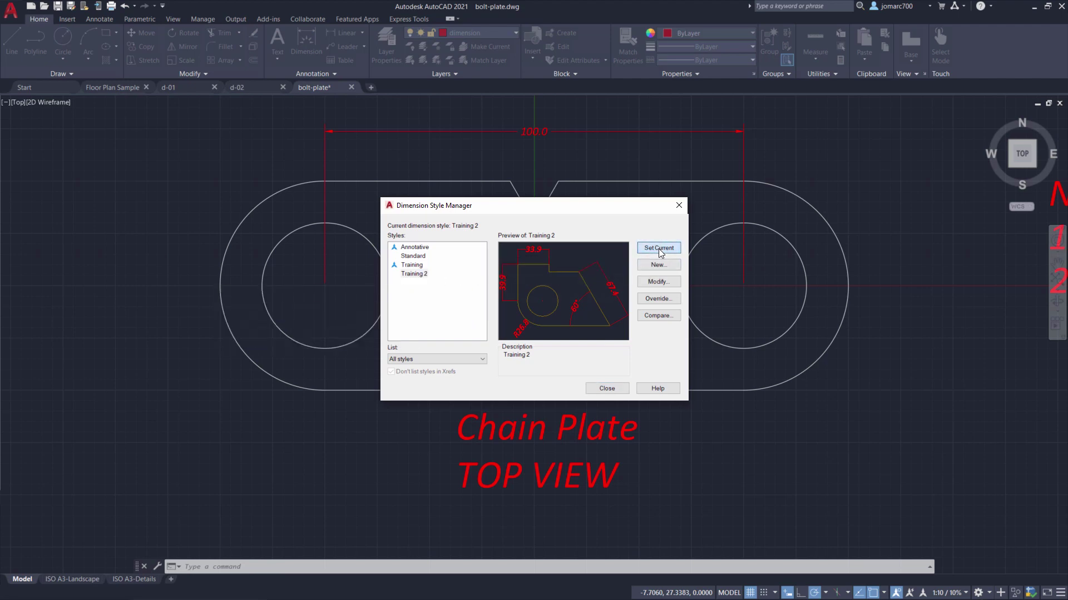
left_click(416, 275)
left_click(608, 388)
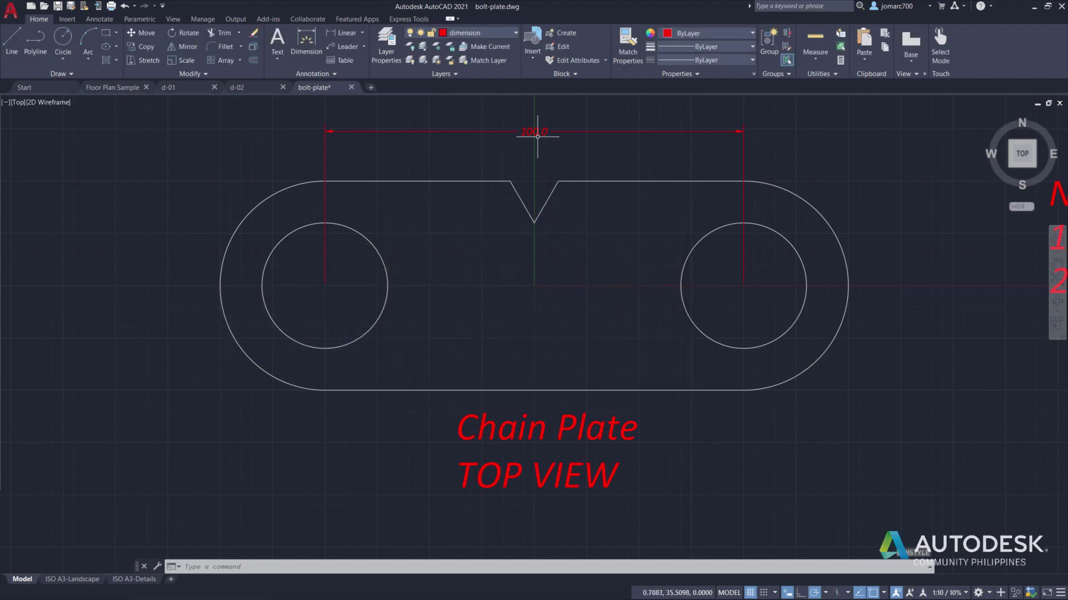
Step: Check the current dimension style and erase the annotative linear dimension above the chain plate
left_click(322, 74)
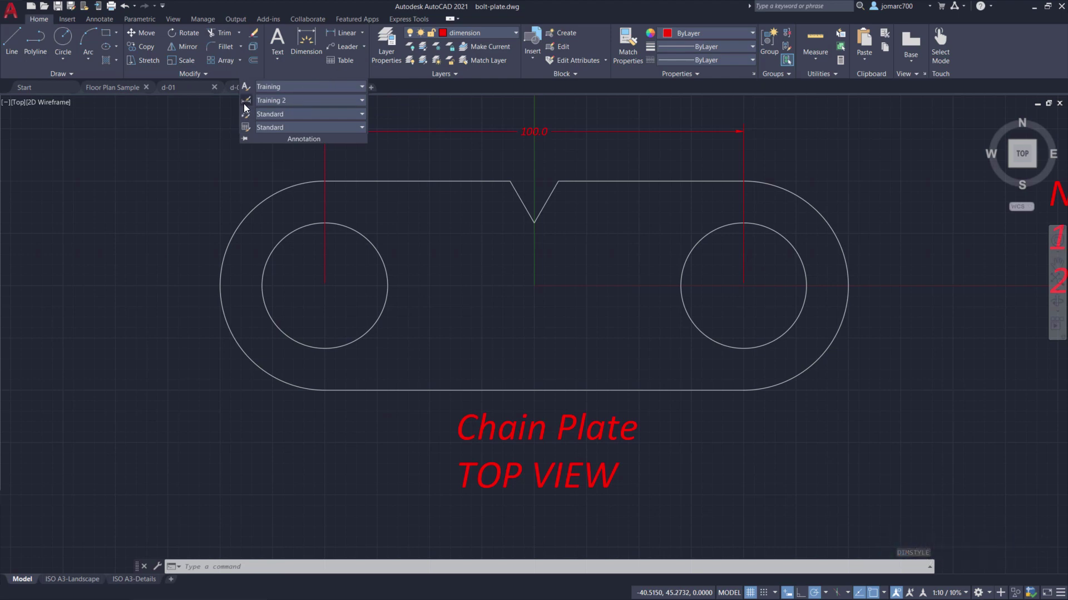
left_click(559, 154)
key("Escape")
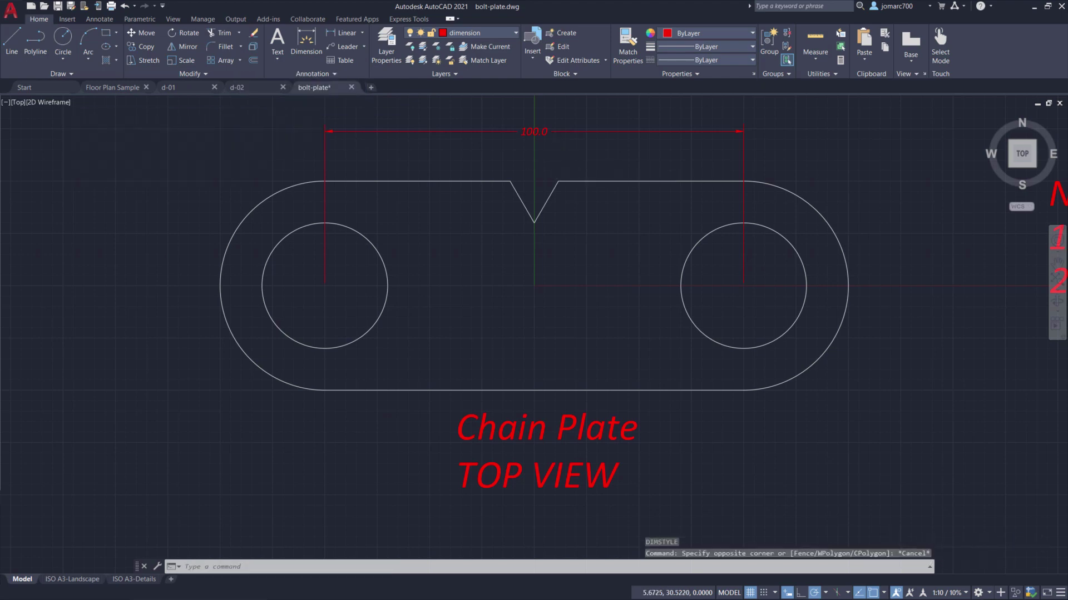
left_click(489, 128)
key("Delete")
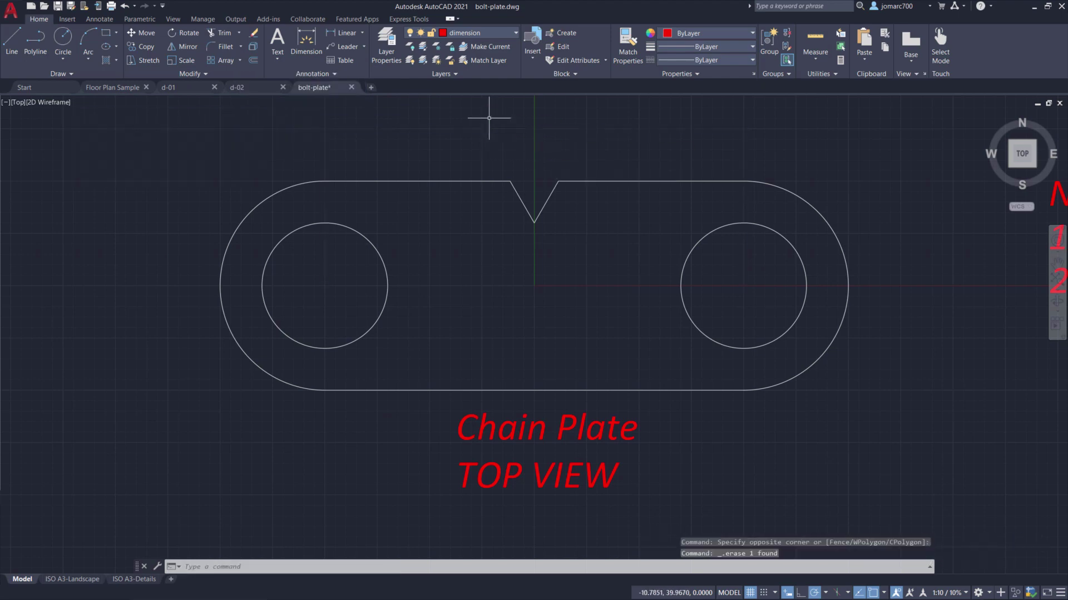
Step: Dimension the horizontal distance between the two hole centres in the Training 2 style, placing the dimension line above the plate
left_click(343, 34)
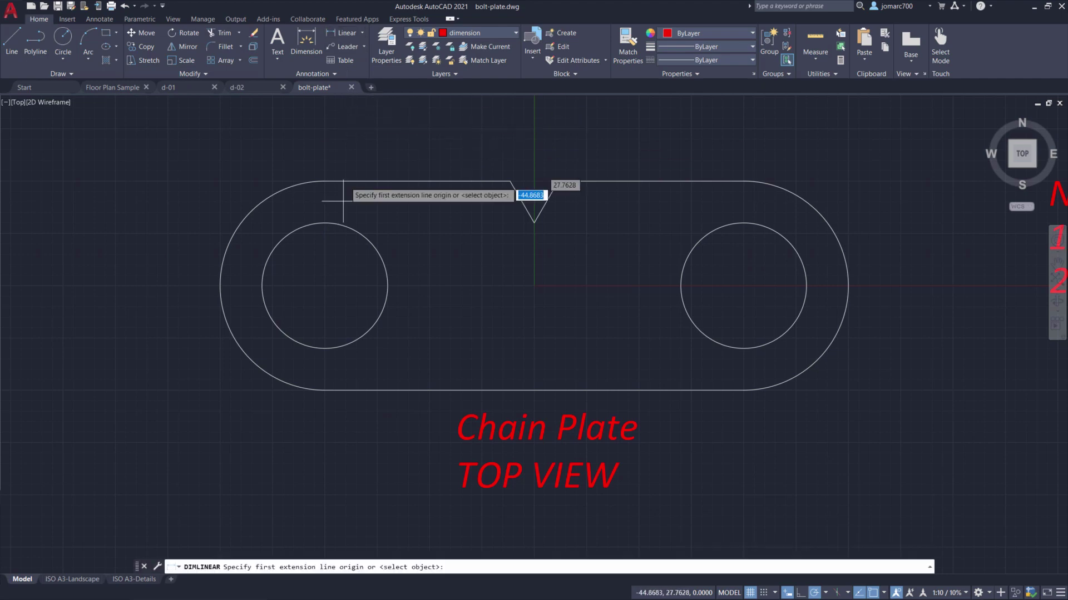
left_click(326, 284)
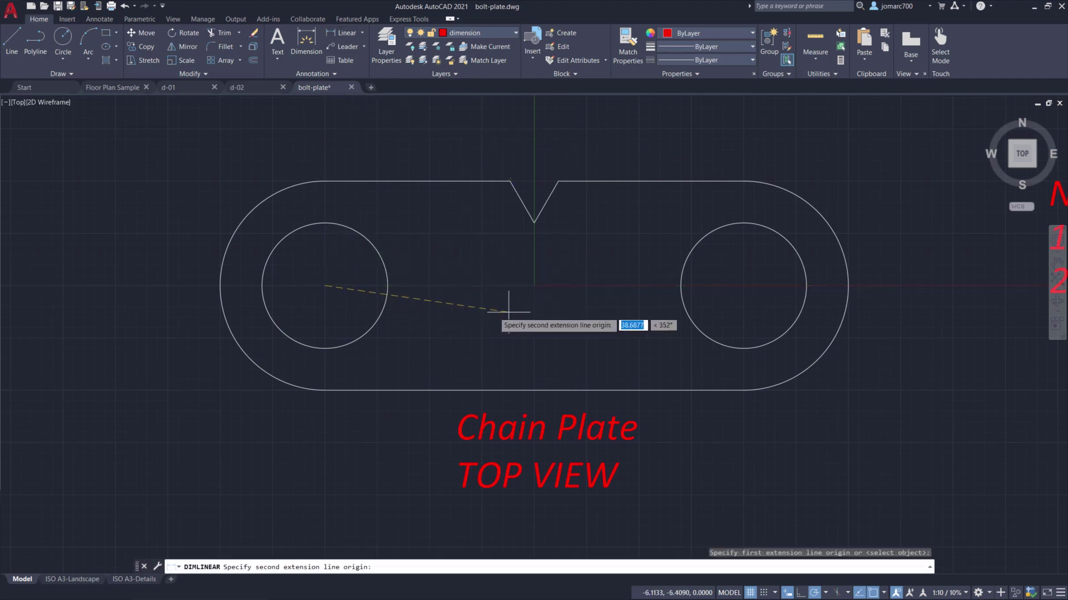
left_click(743, 285)
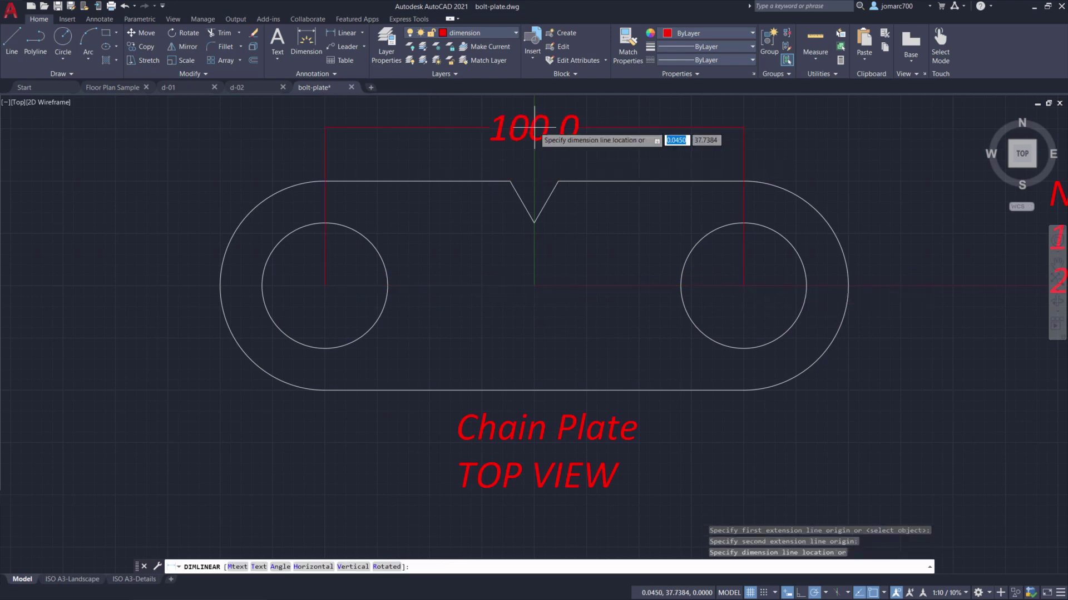
middle_click_drag(517, 122, 514, 153)
left_click(559, 148)
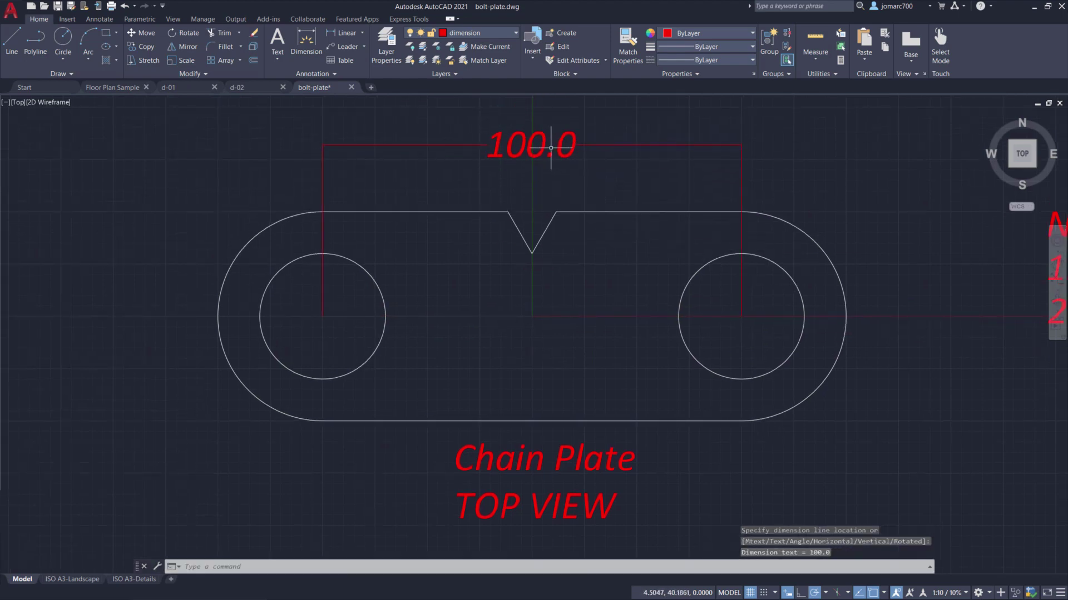
scroll(552, 149, "down", 2)
key("Escape")
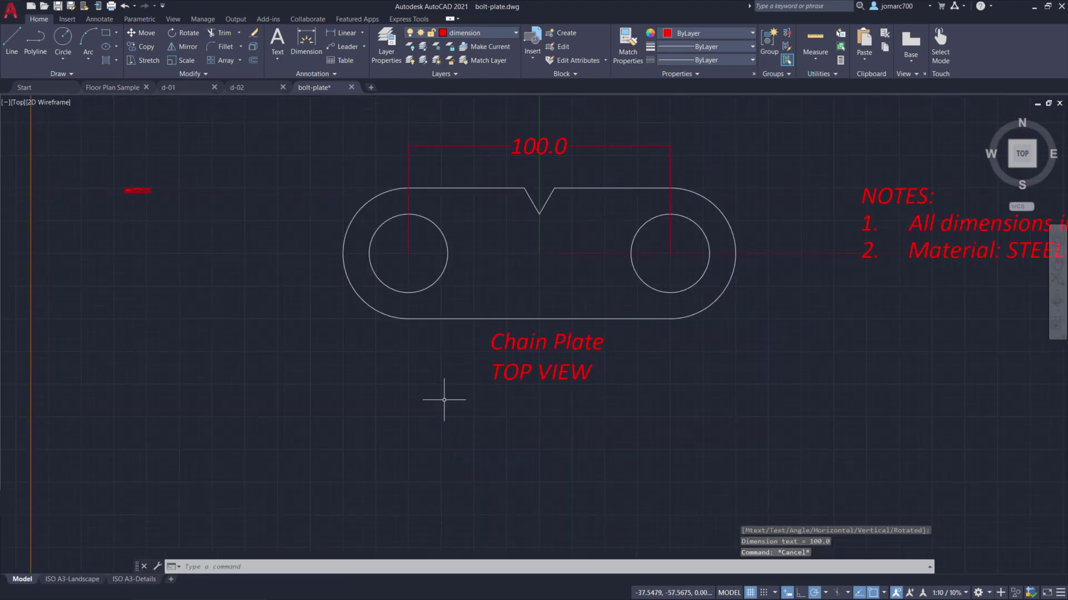
Step: Switch to the ISO A3-Landscape layout and check how the chain plate's dimension displays in its viewport
left_click(80, 580)
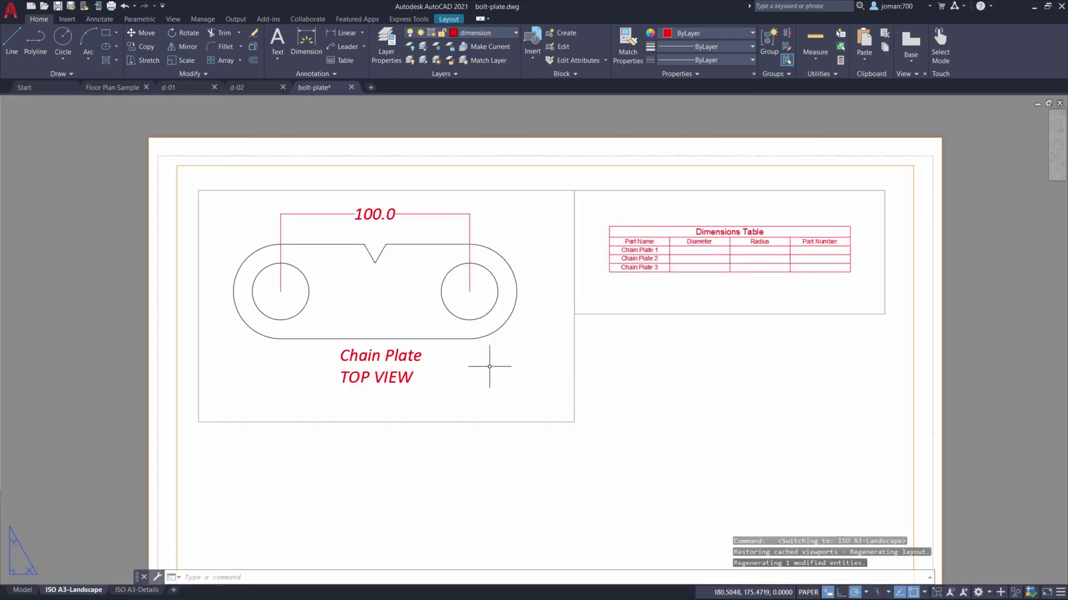
middle_click_drag(571, 405, 573, 351)
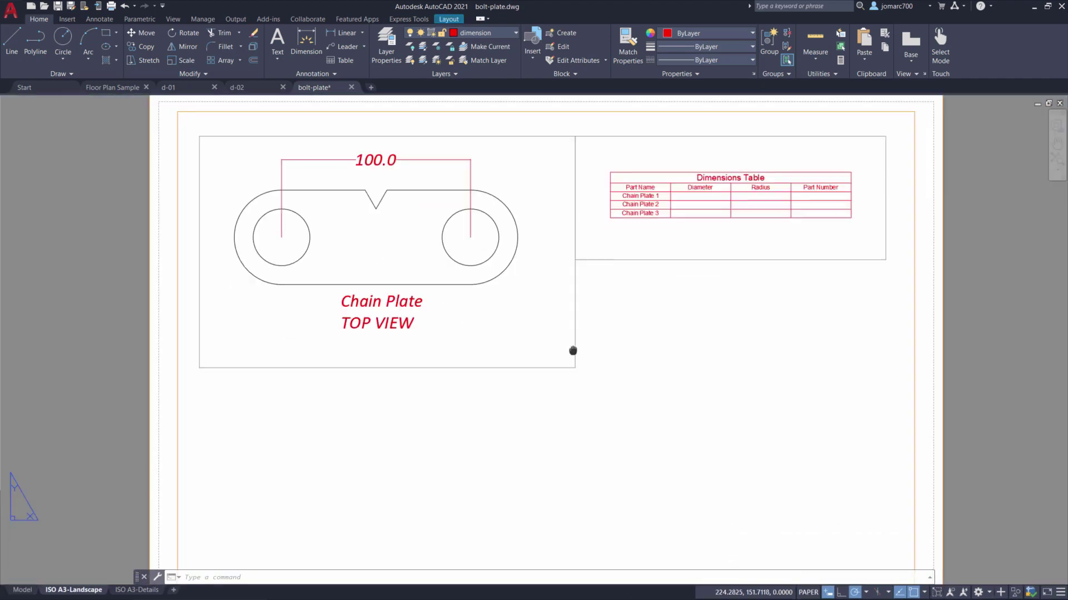
scroll(572, 351, "down", 3)
scroll(572, 353, "up", 3)
scroll(567, 345, "down", 3)
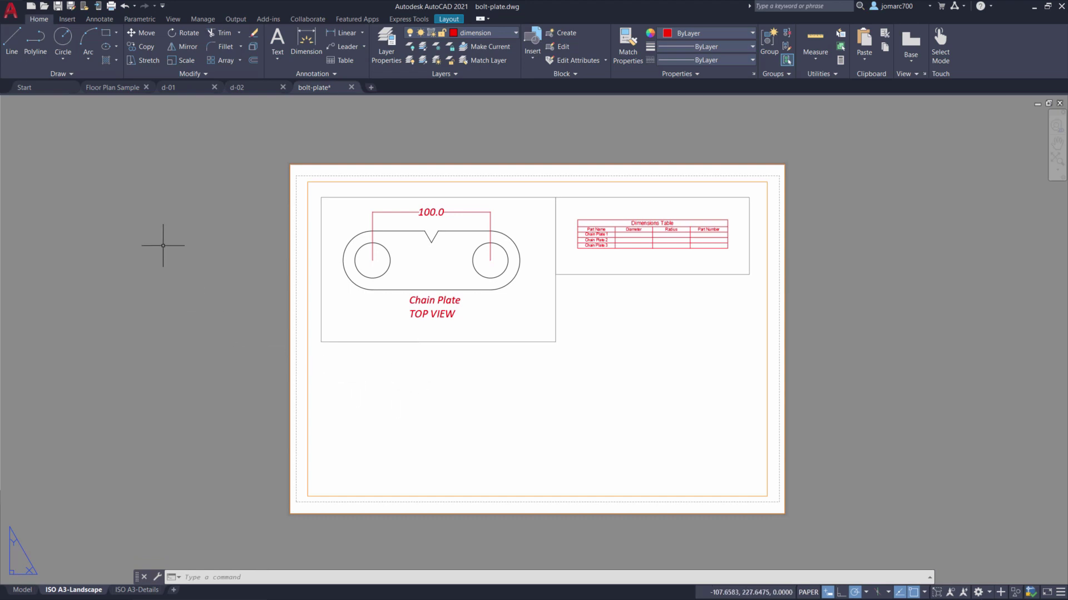
left_click(11, 15)
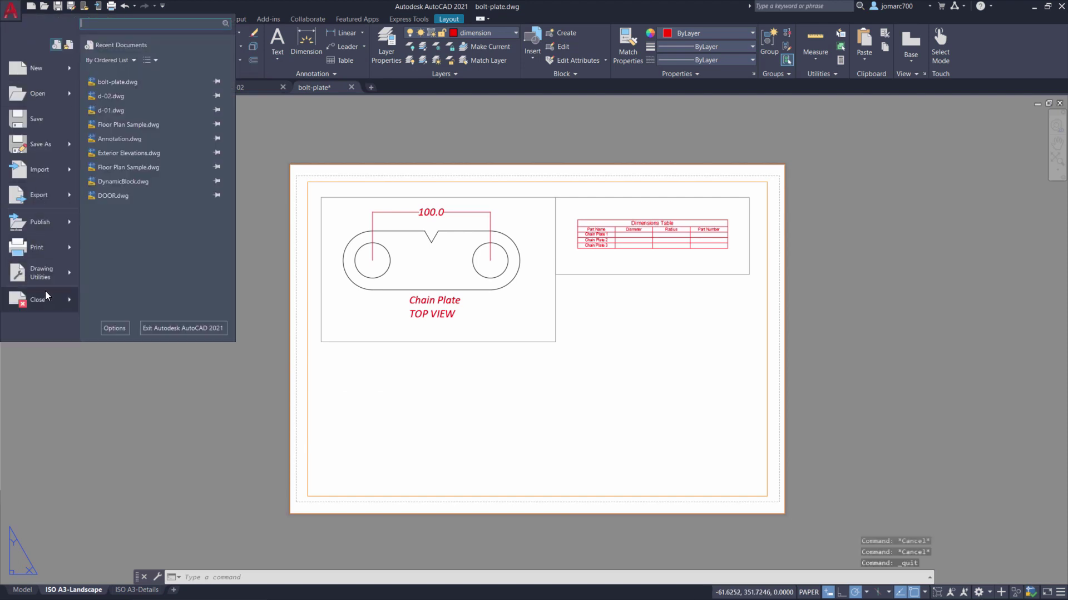
left_click(44, 249)
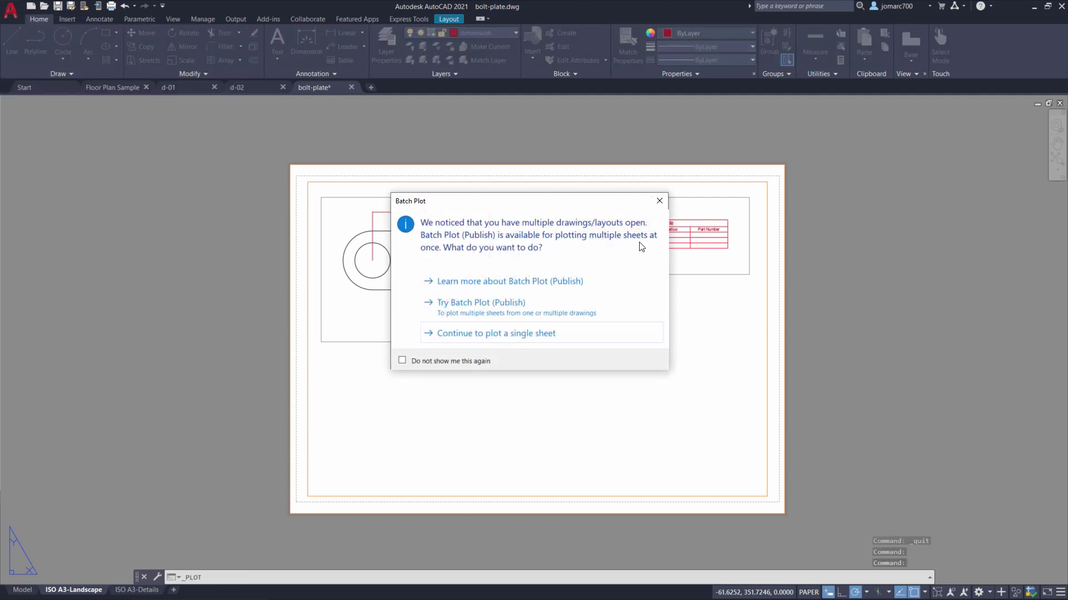
left_click(659, 201)
key("Escape")
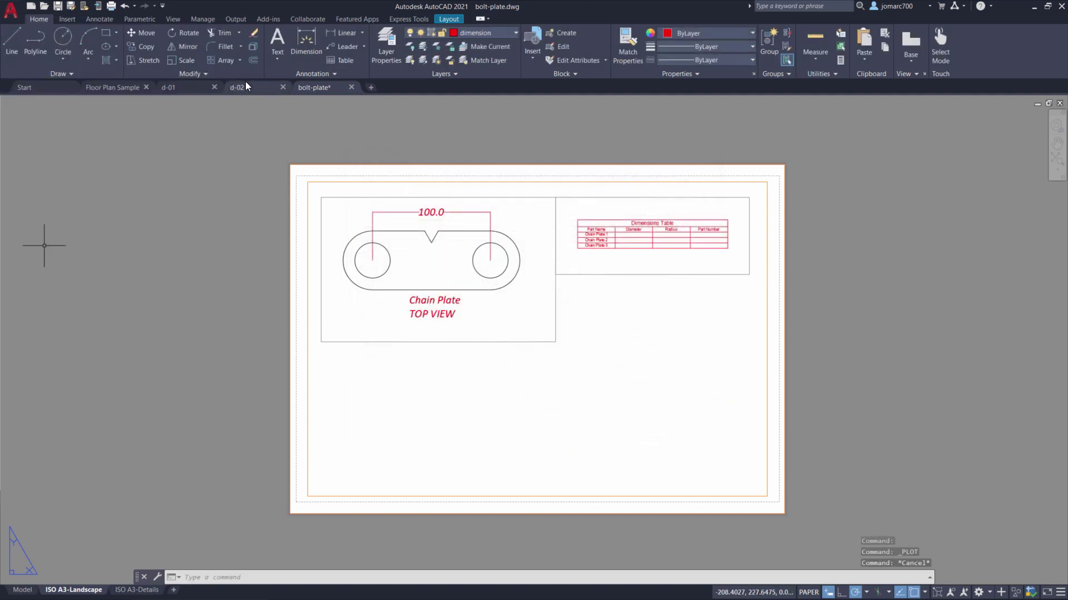
Step: Start a single-sheet plot of the ISO A3-Landscape layout and preview it
left_click(111, 7)
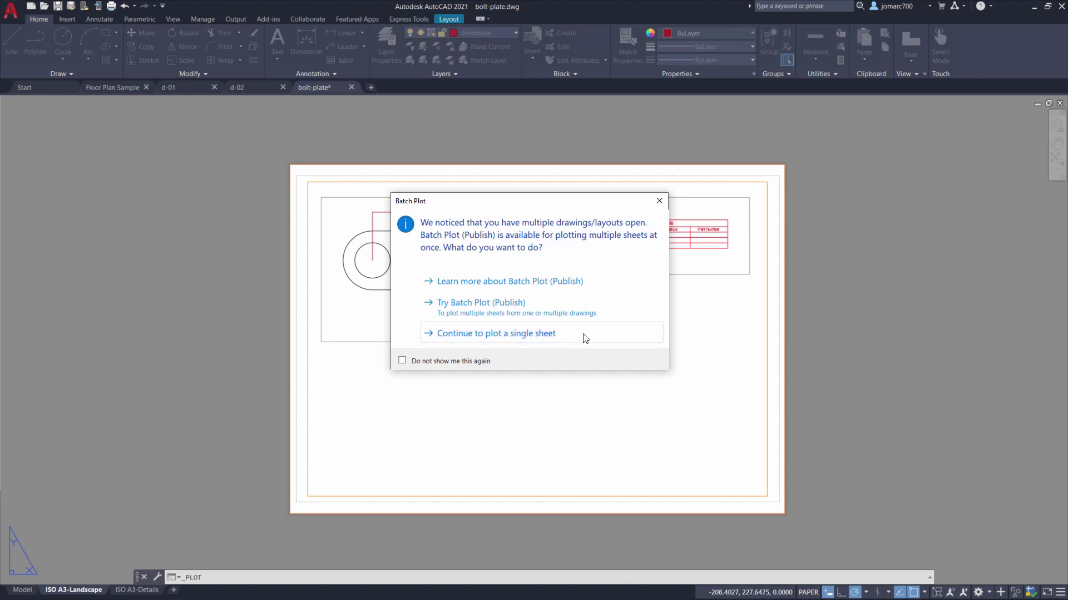
left_click(585, 338)
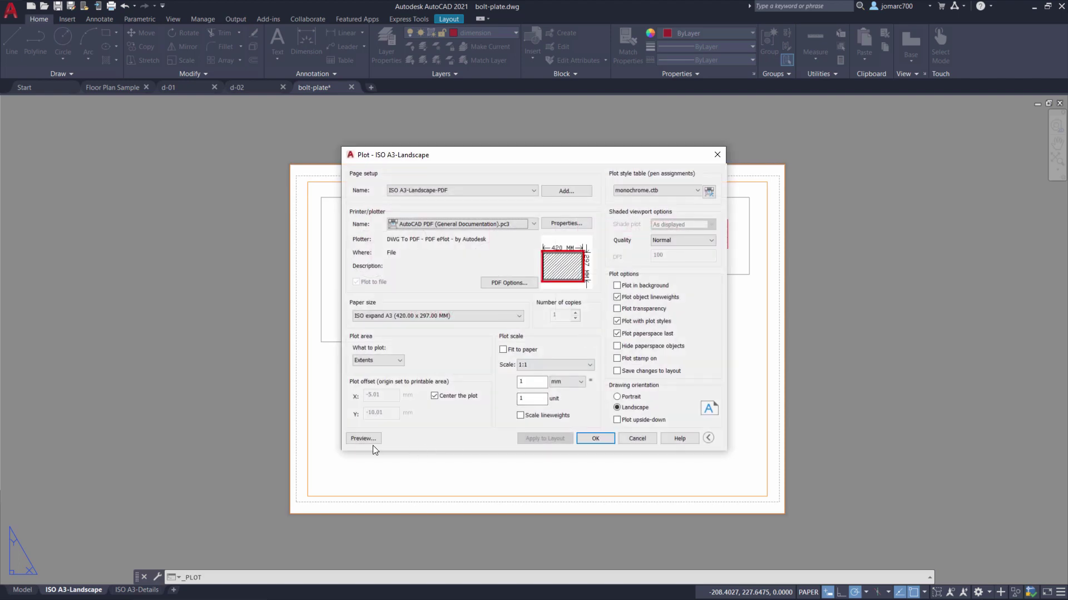
left_click(364, 440)
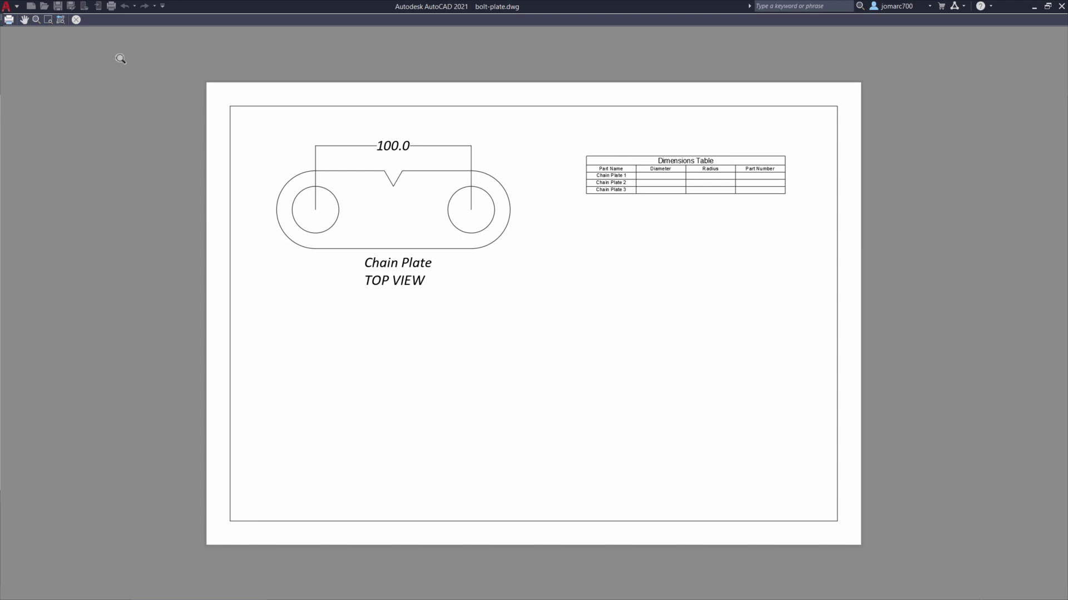
Step: Plot the previewed sheet to the Desktop as bolt-plate-ISO A3-Landscape.pdf and maximize the PDF window to review it
left_click(9, 21)
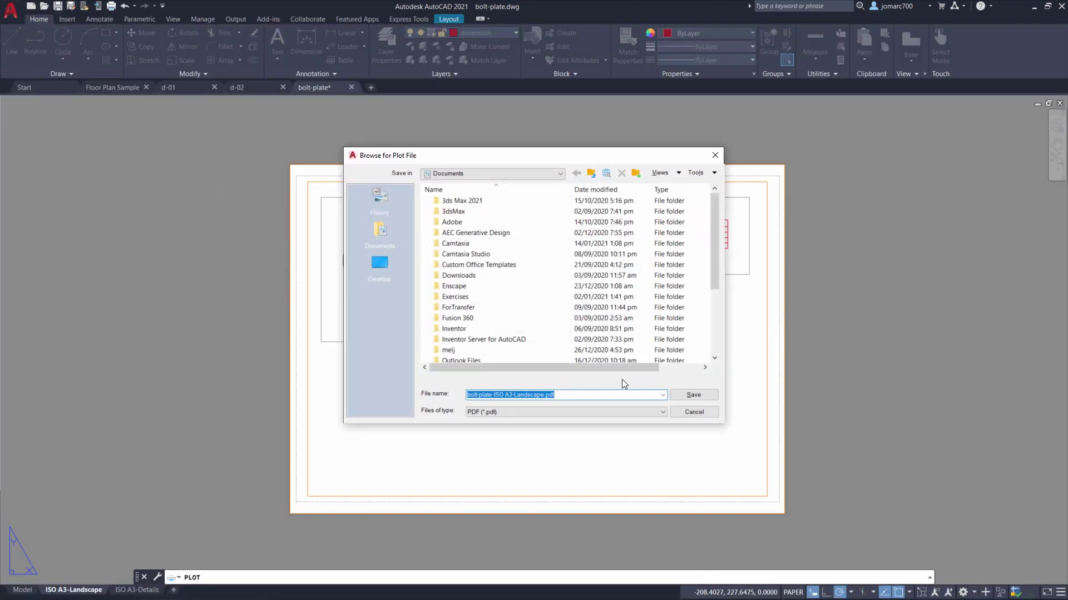
left_click(370, 272)
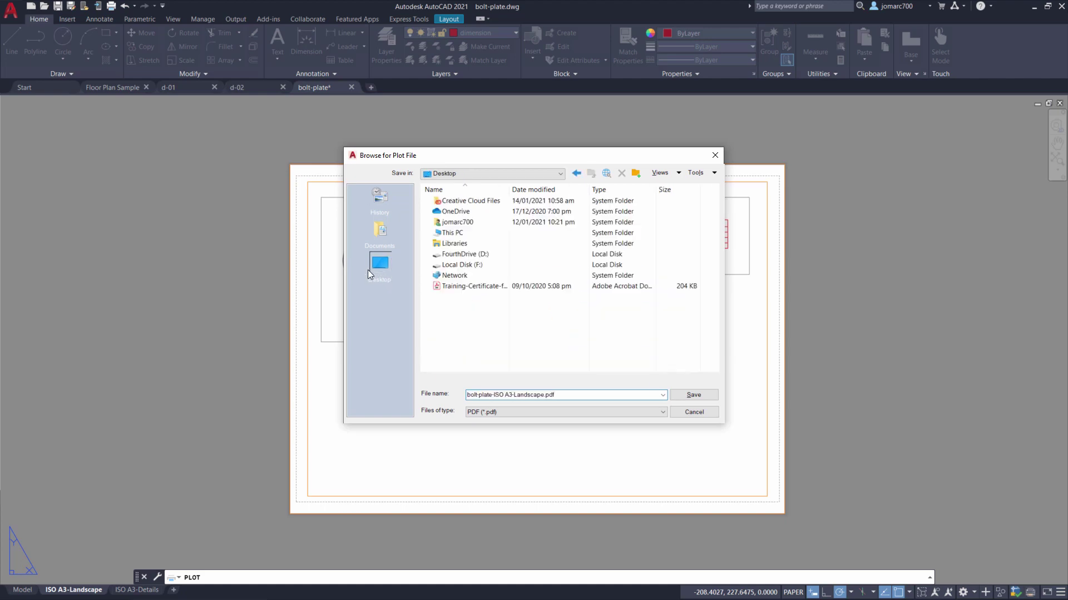
left_click(578, 398)
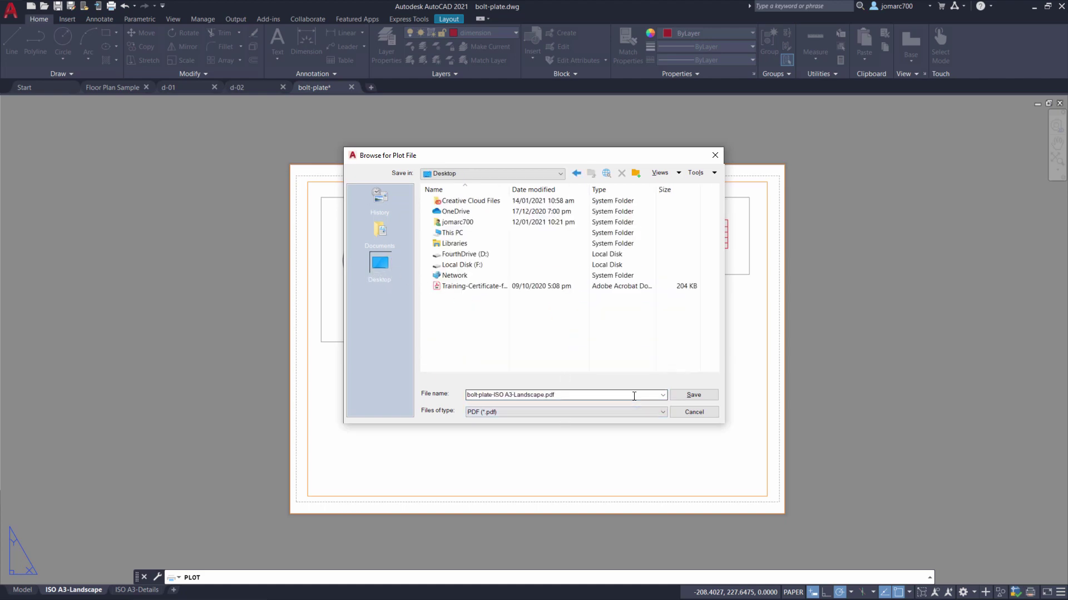
left_click(695, 395)
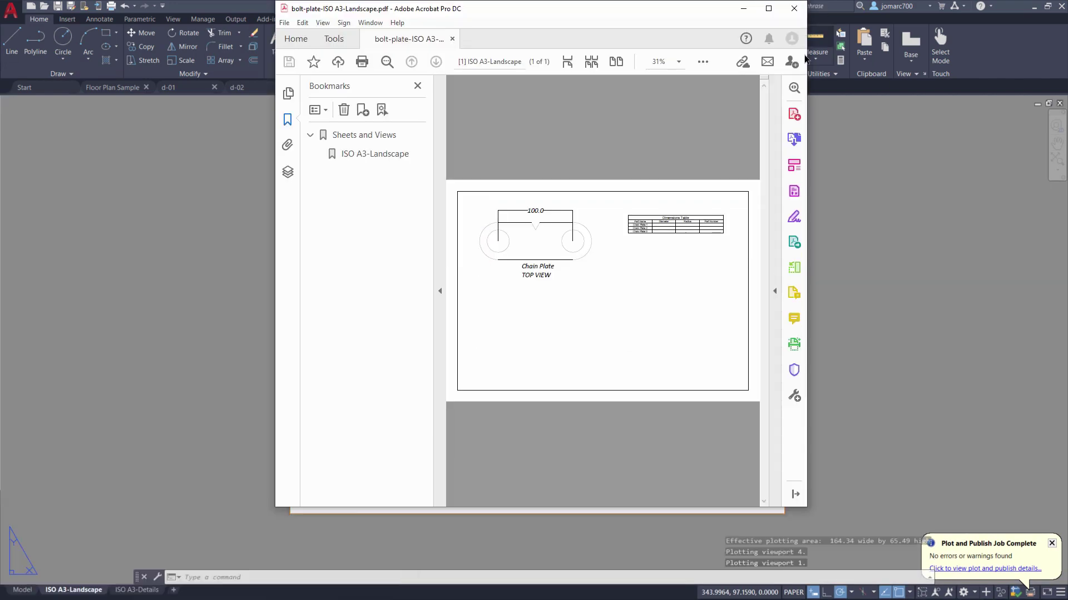
double_click(767, 10)
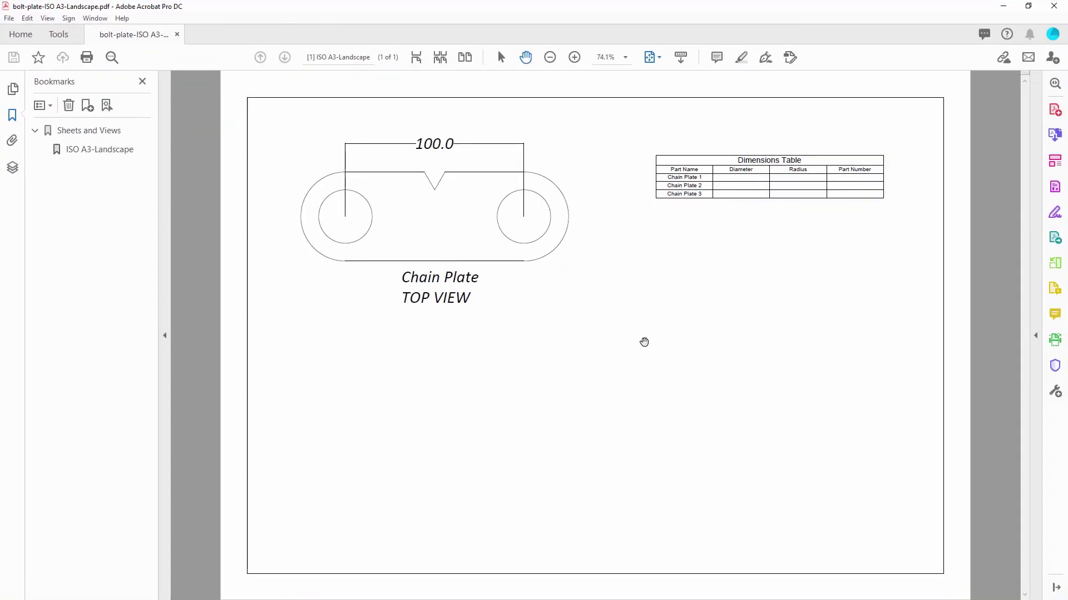